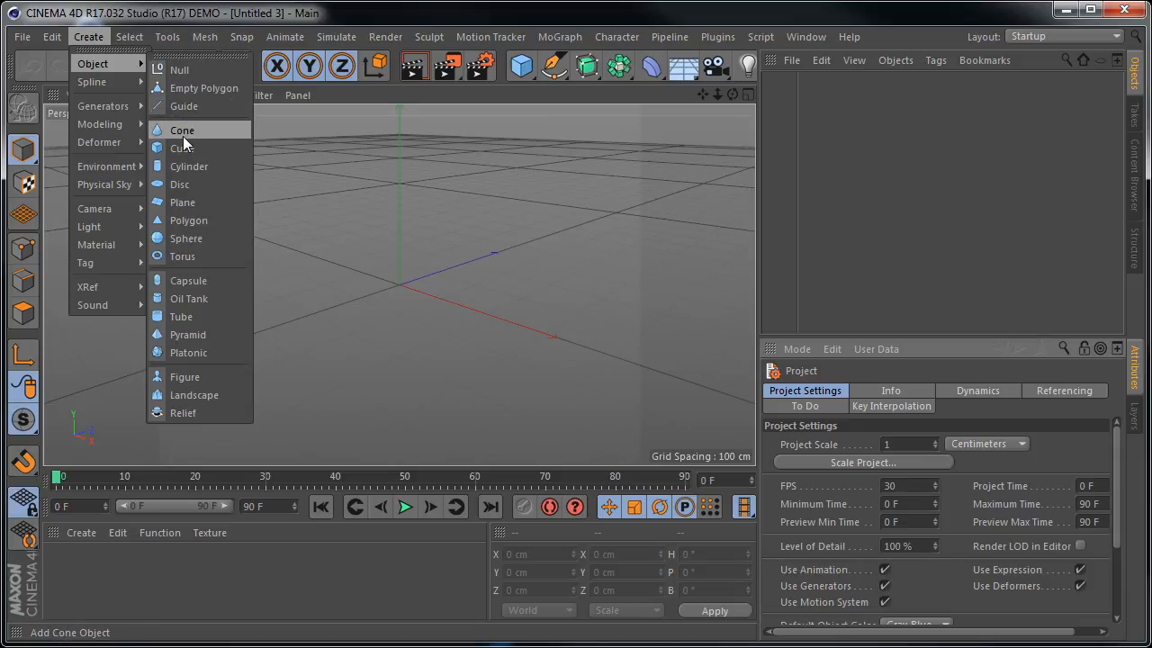
click(549, 191)
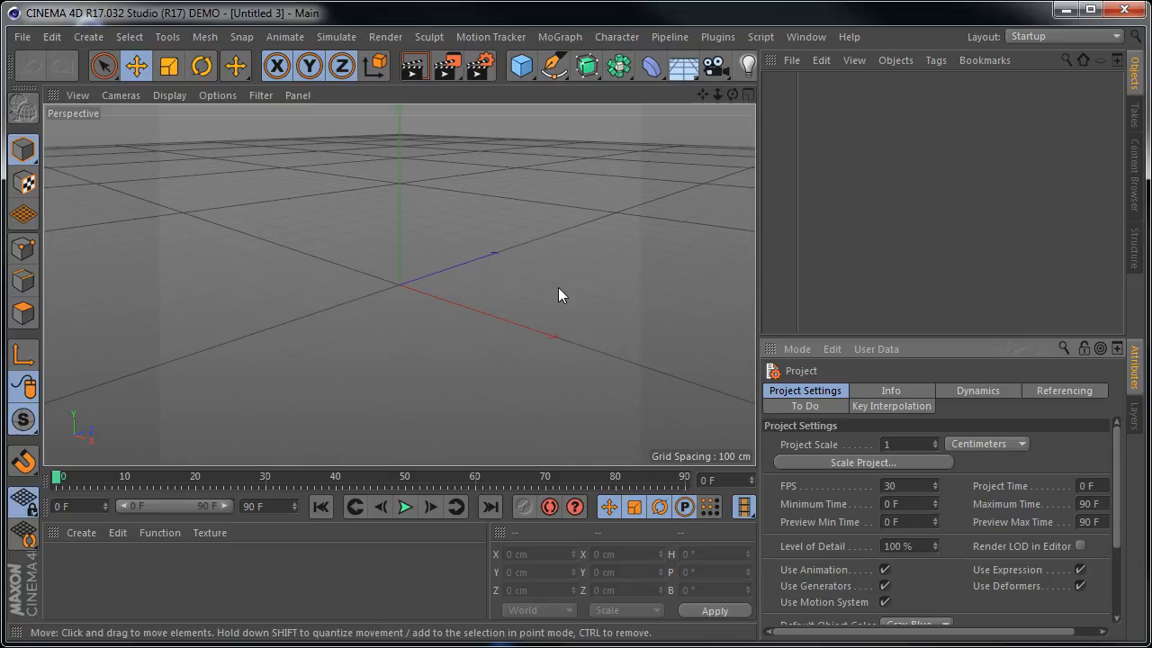
click(532, 75)
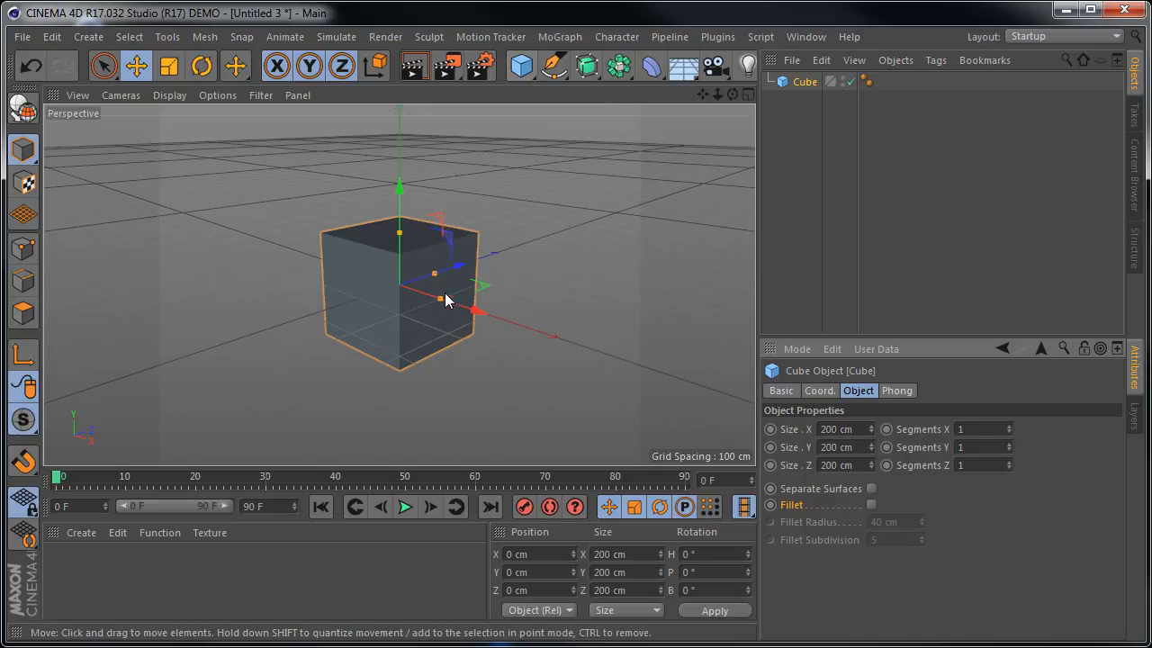
key(Delete)
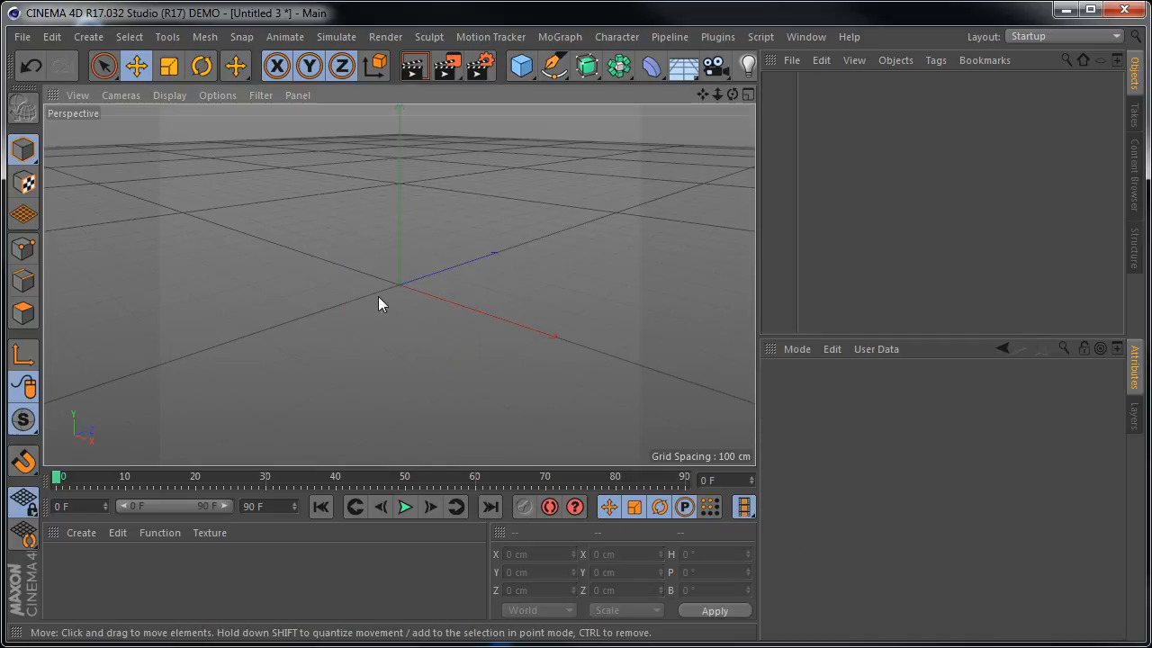
click(523, 66)
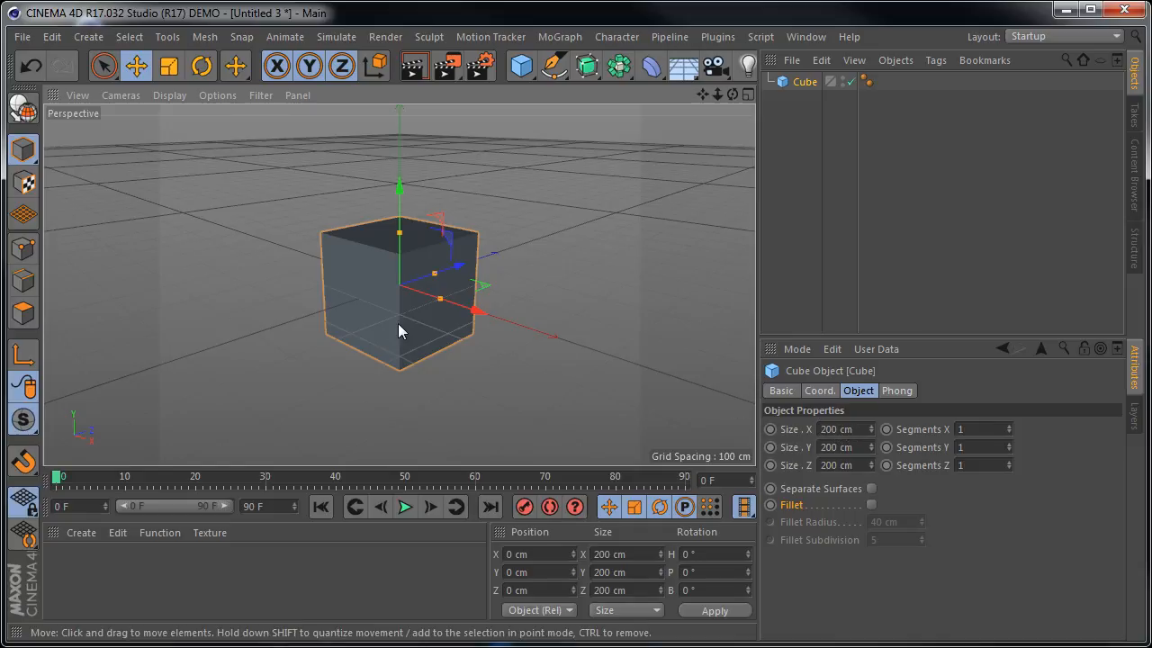
key(Delete)
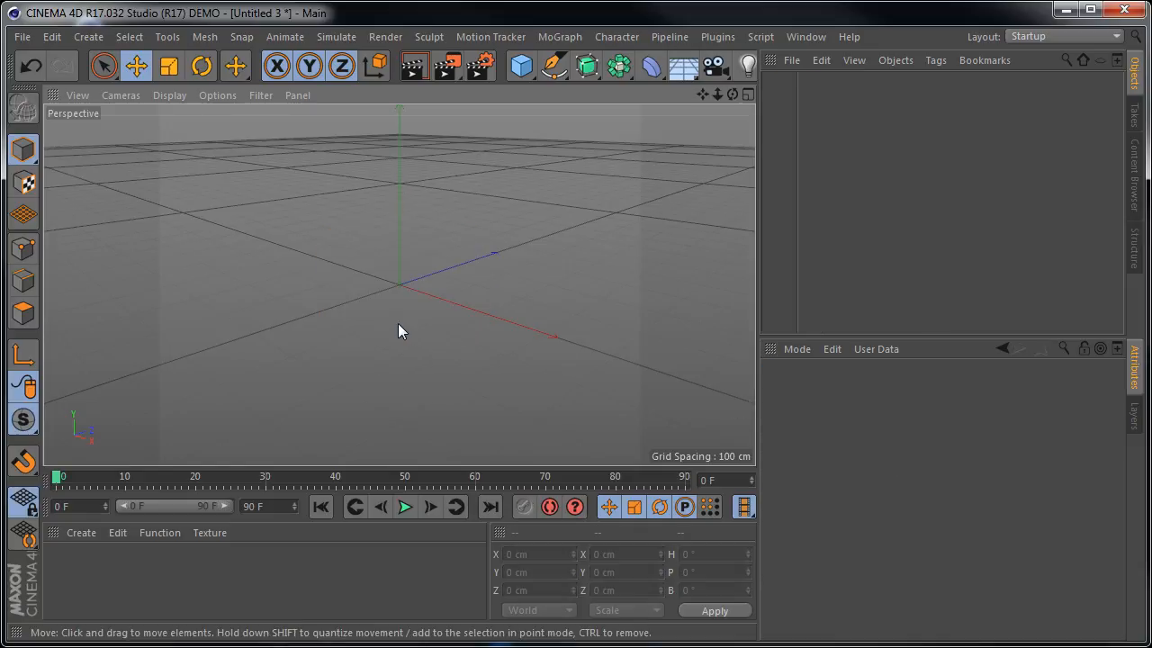
click(534, 77)
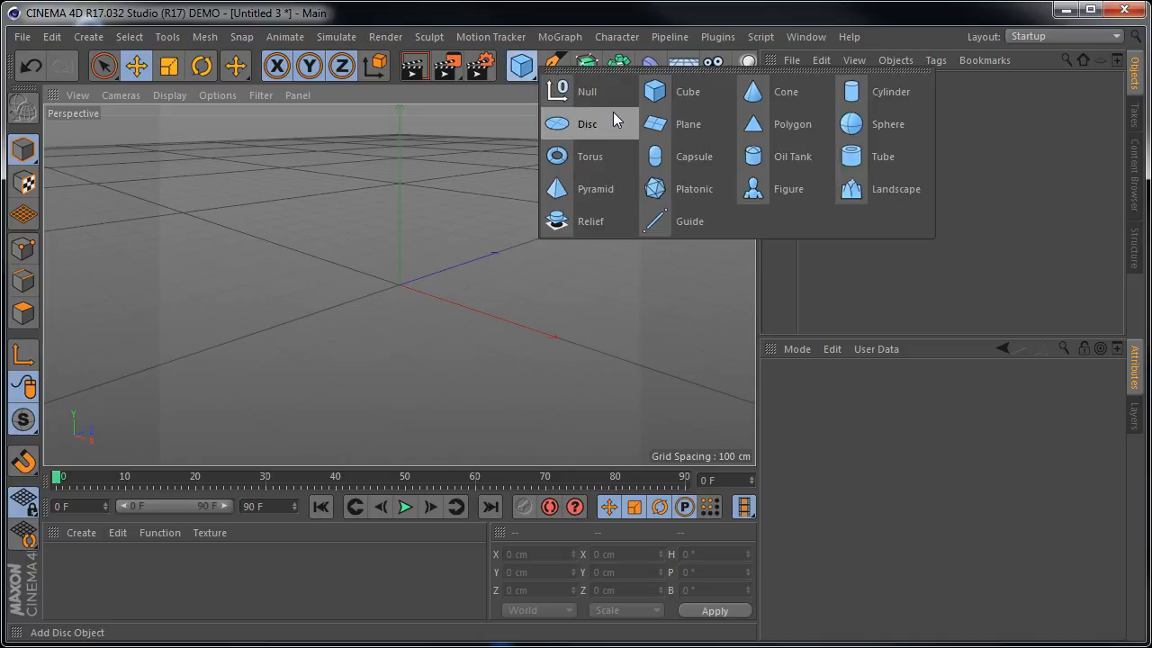
click(677, 93)
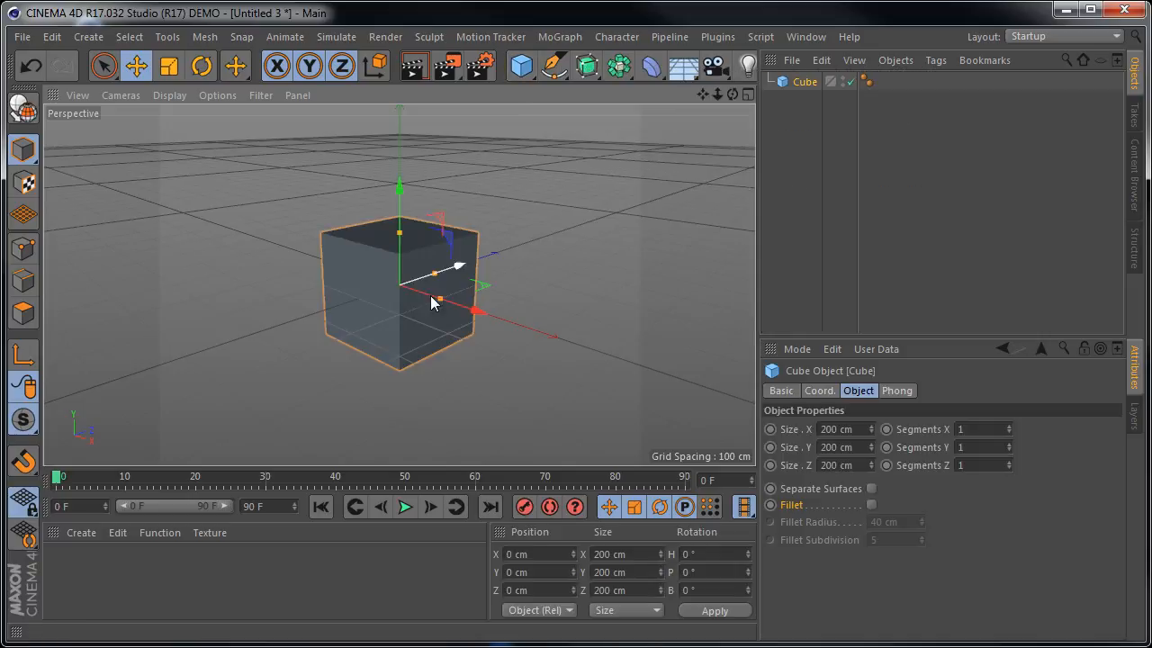
key(Delete)
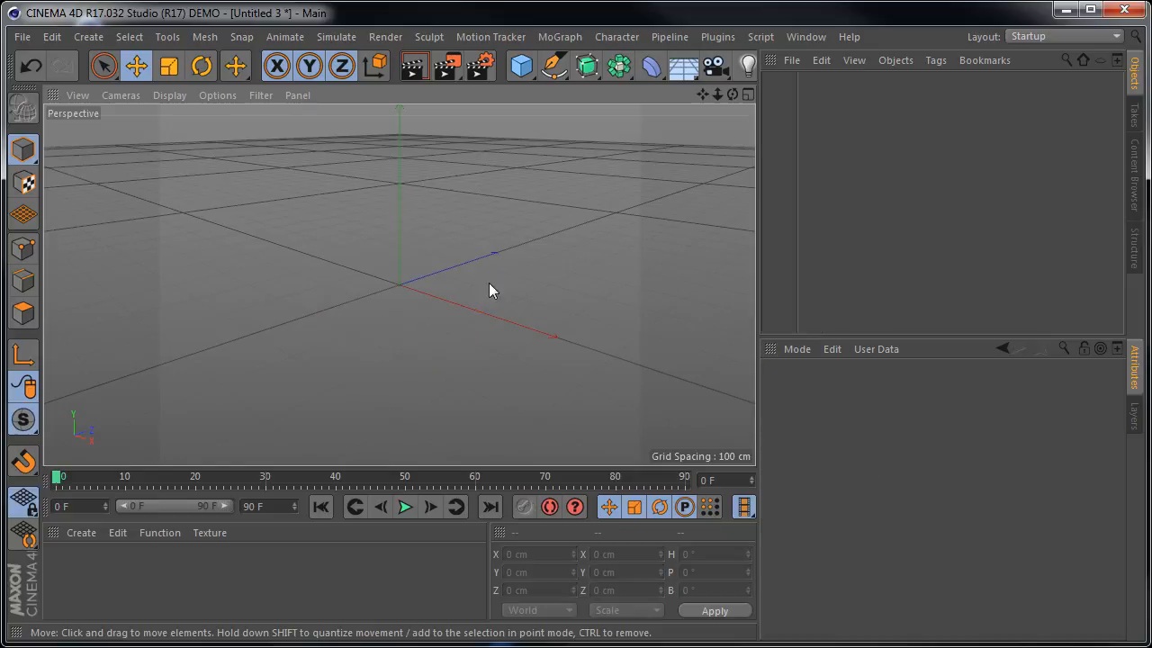
Add a cube primitive to the empty scene
click(103, 37)
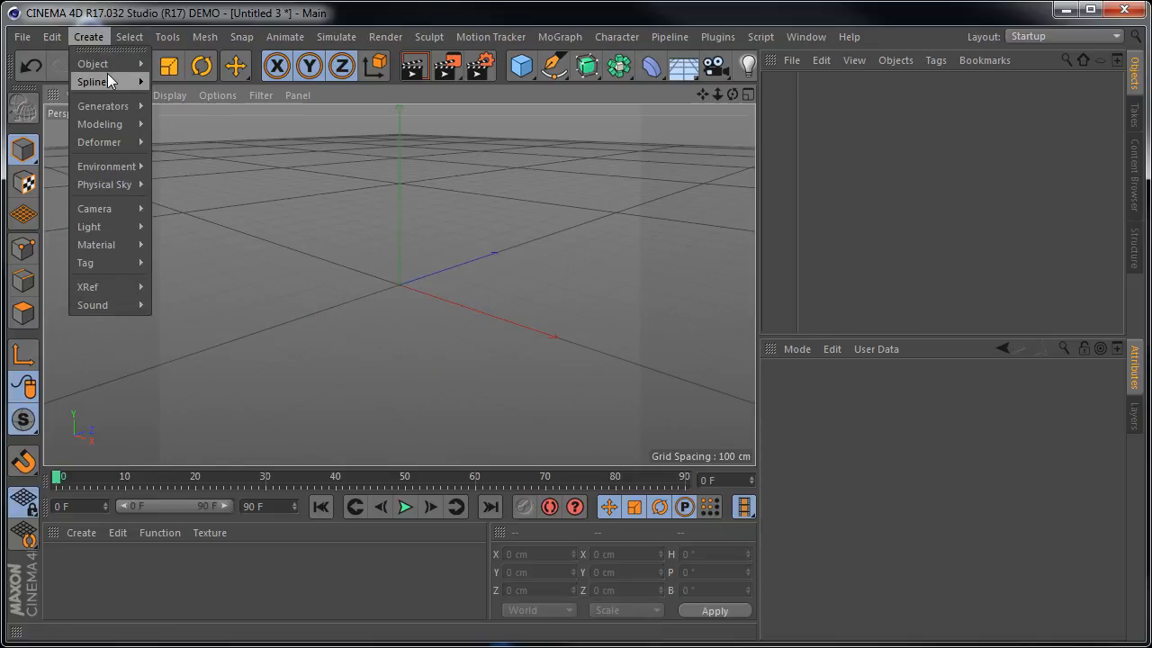
mouse_move(106, 65)
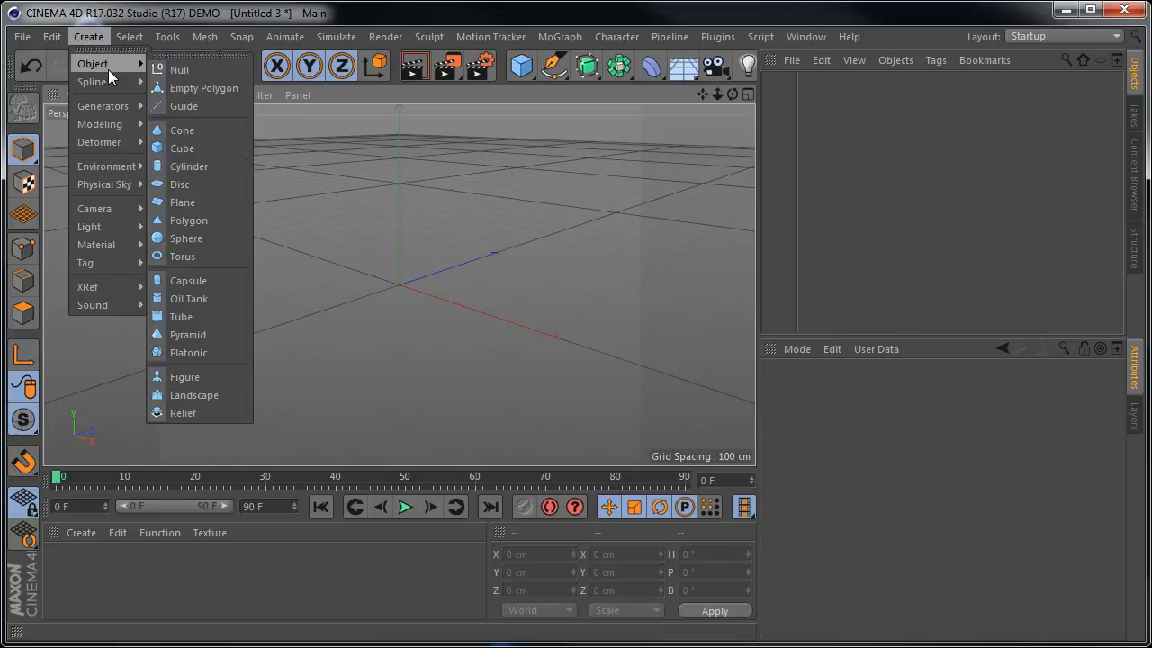
click(182, 148)
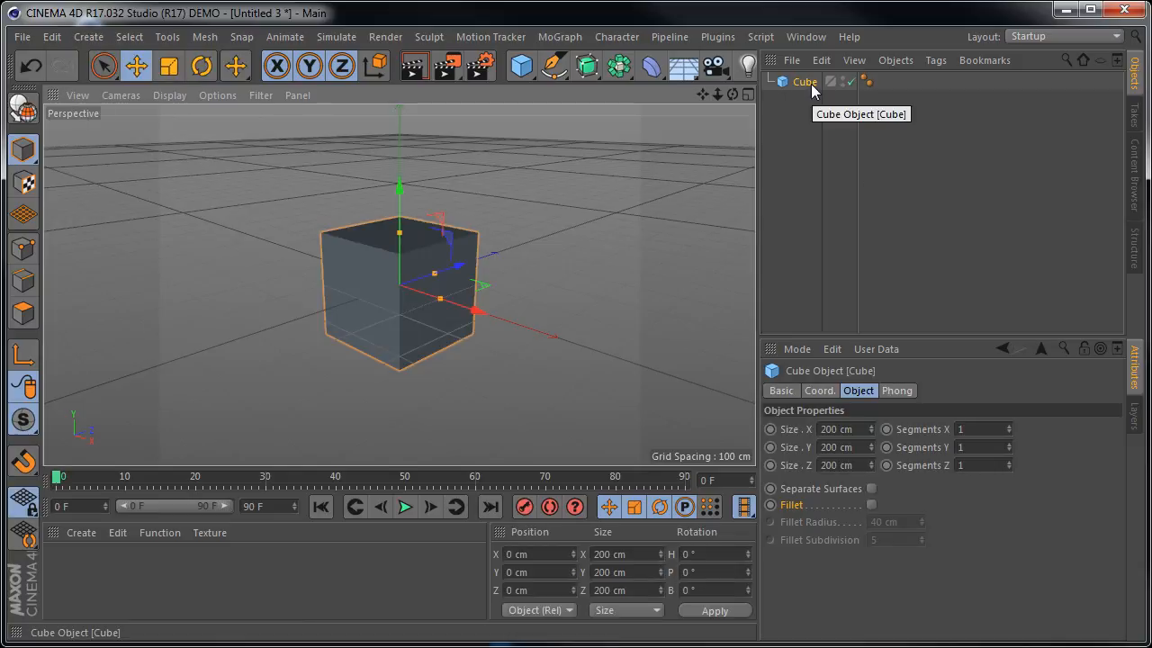
click(520, 65)
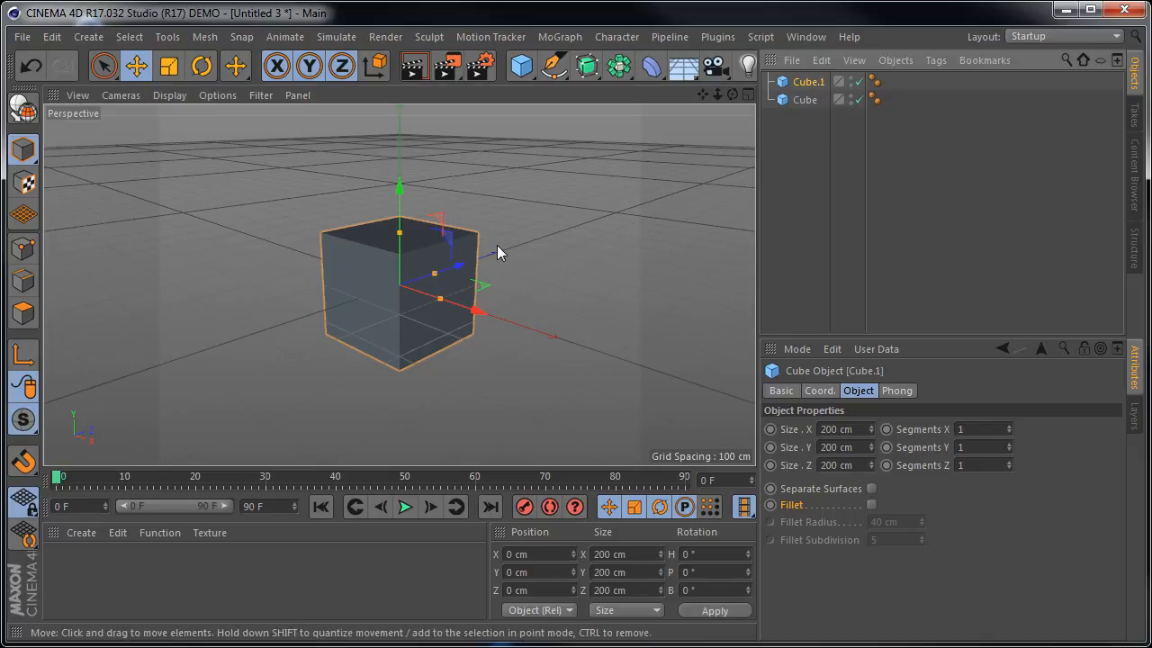
drag(462, 270, 585, 249)
key(Delete)
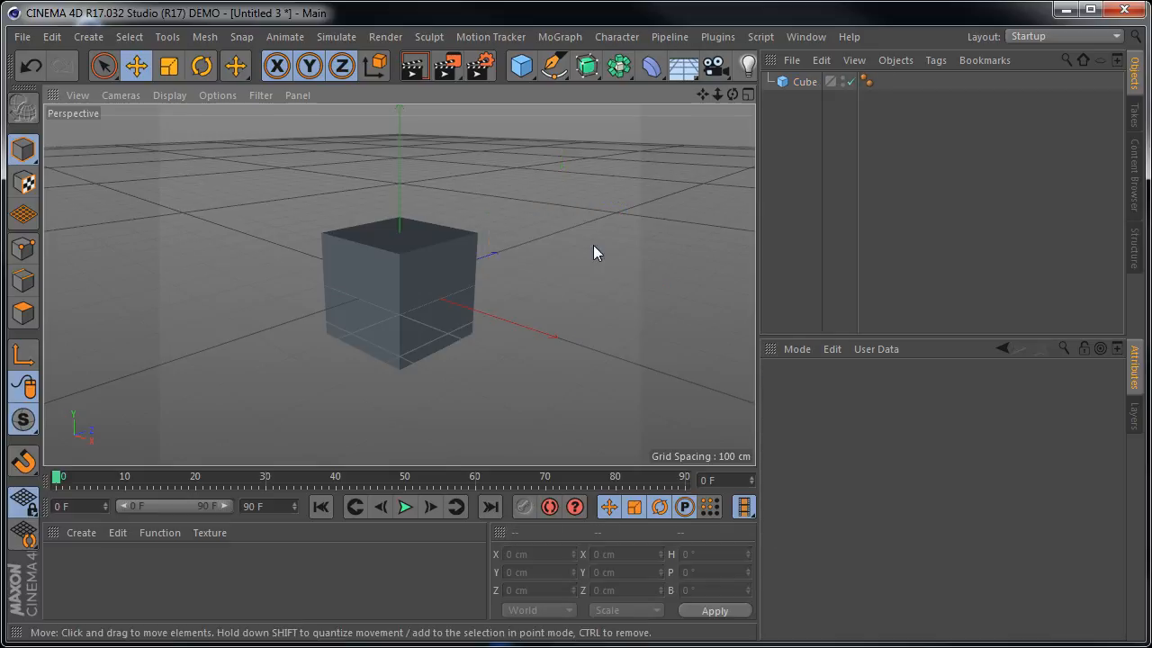
Rename the cube object as CUBO in its basic properties
click(799, 83)
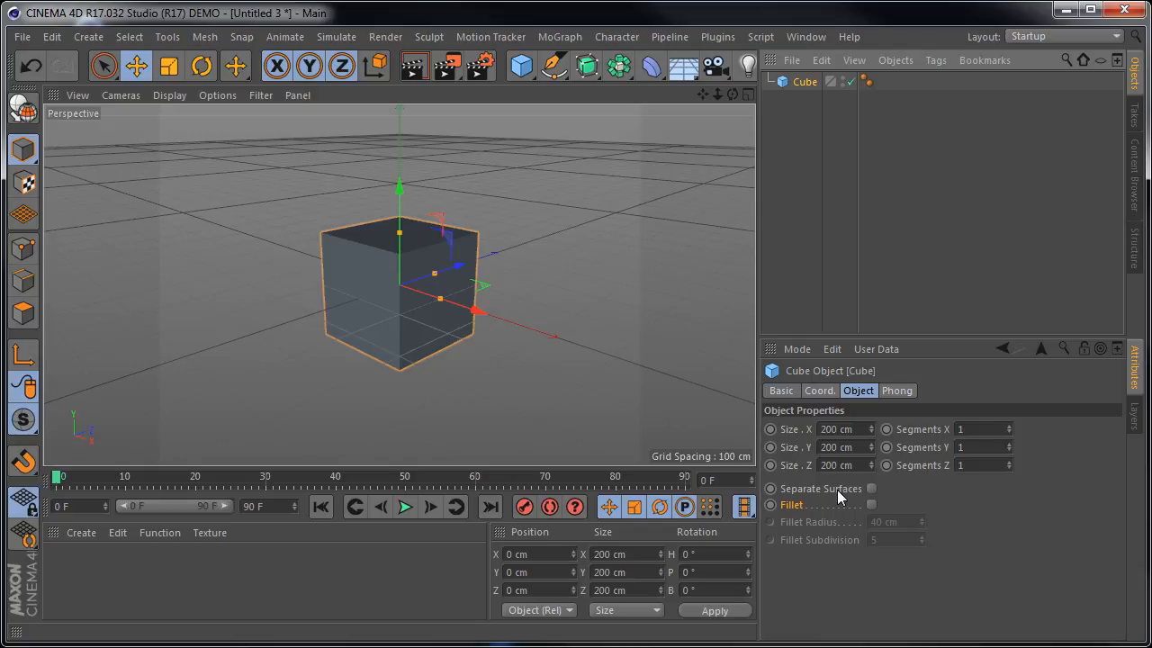
click(781, 391)
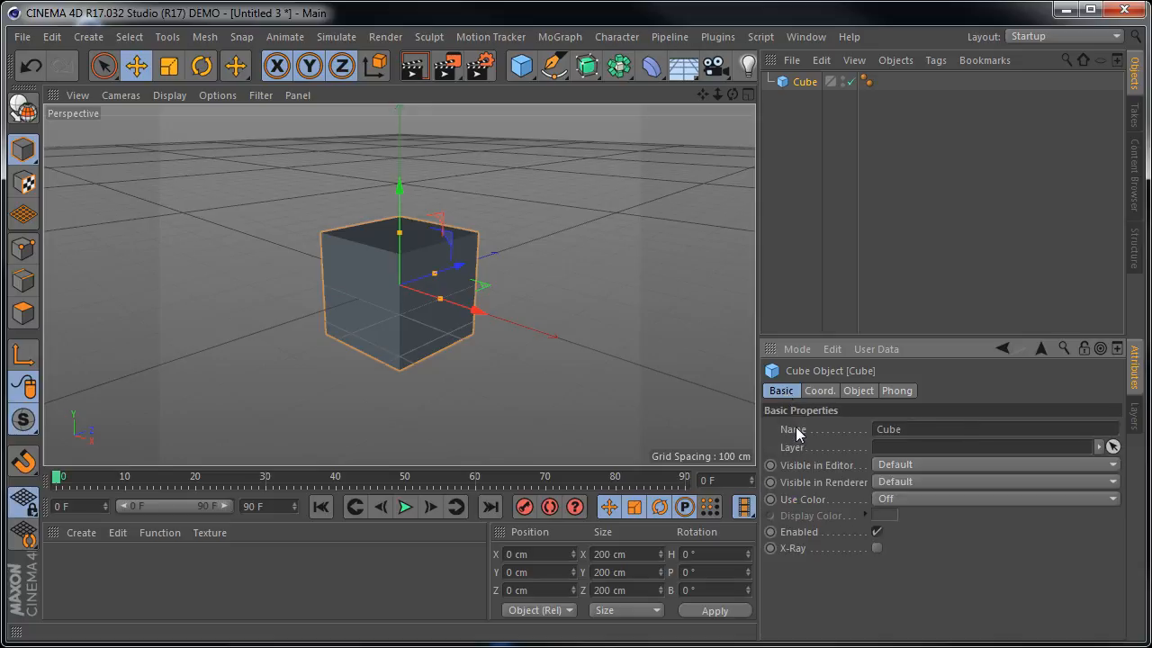
click(796, 431)
double_click(909, 430)
text(CUBO)
key(Return)
click(837, 83)
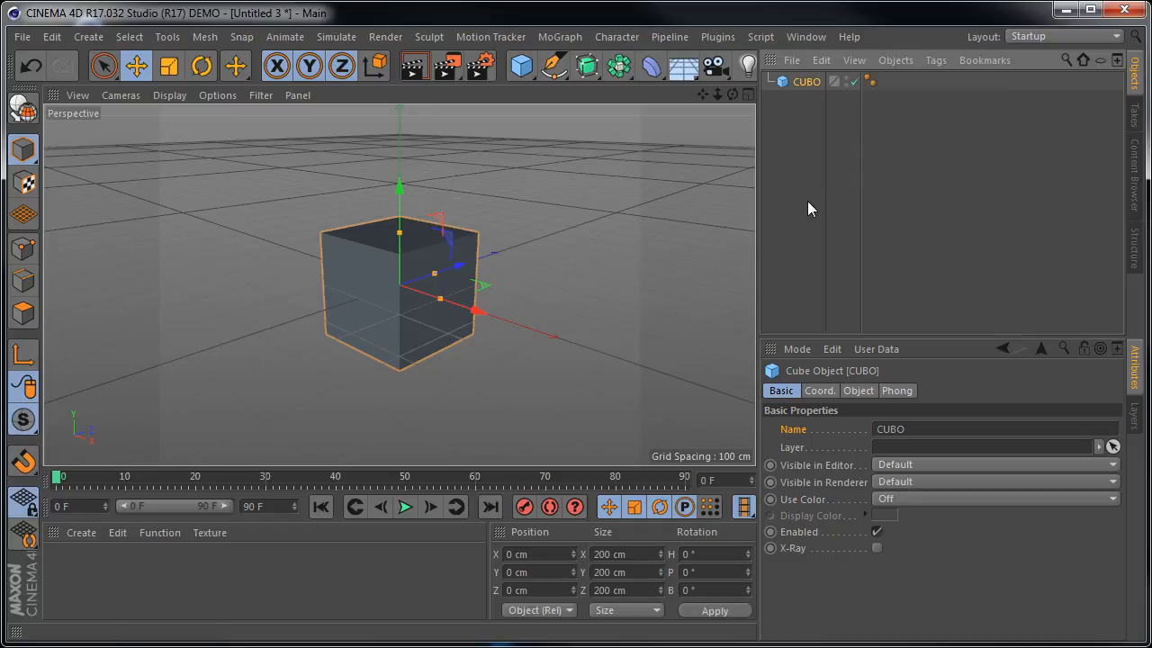
Switch CUBO's renderer visibility to Off and restore it to Default
click(1100, 447)
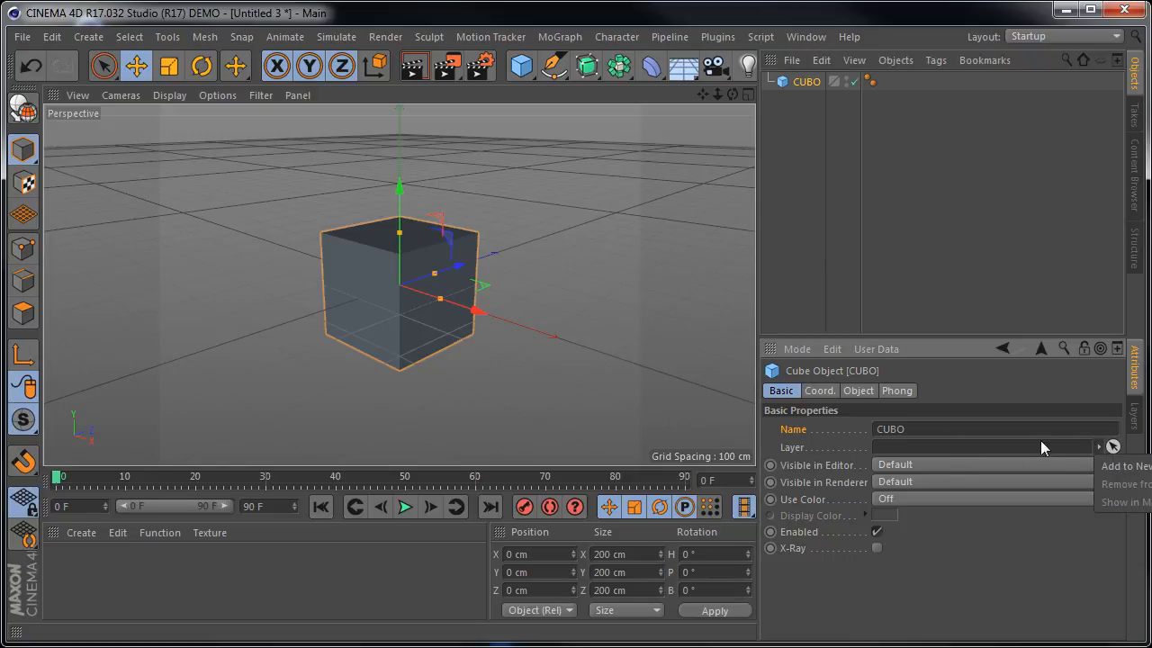
click(1066, 449)
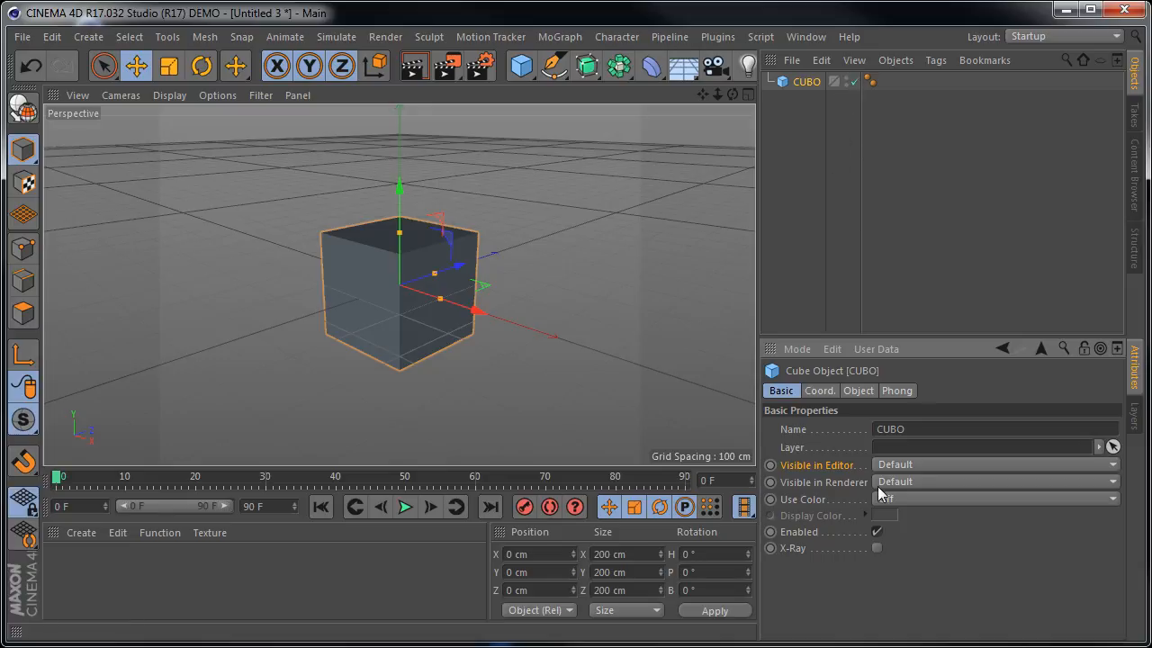
click(905, 482)
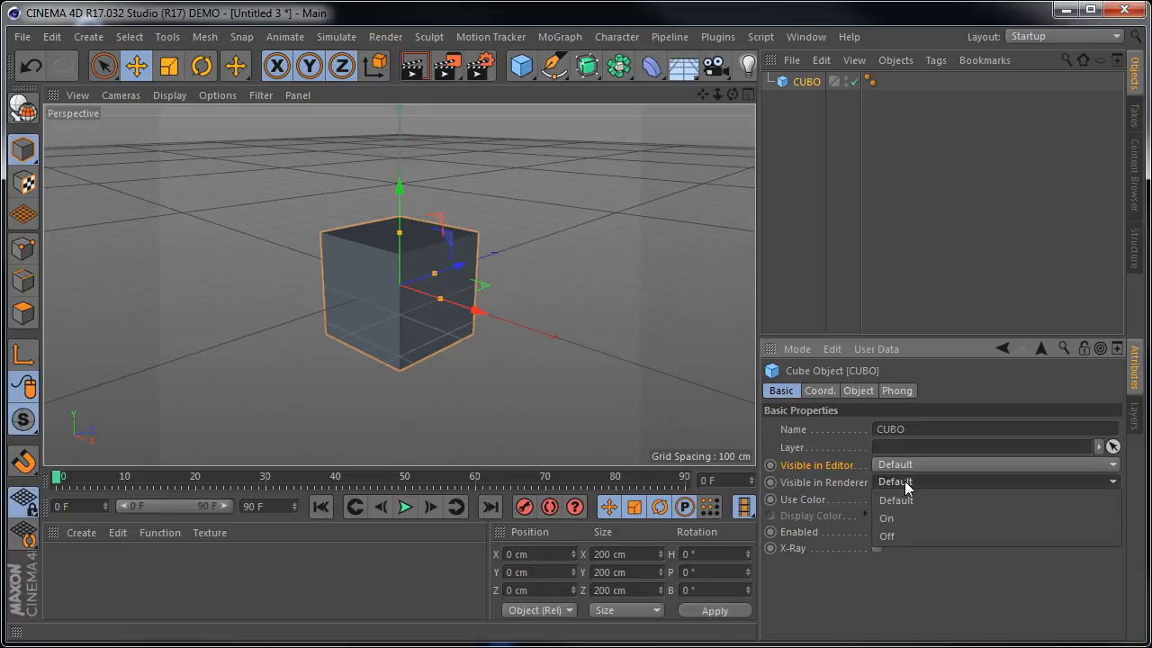
click(902, 532)
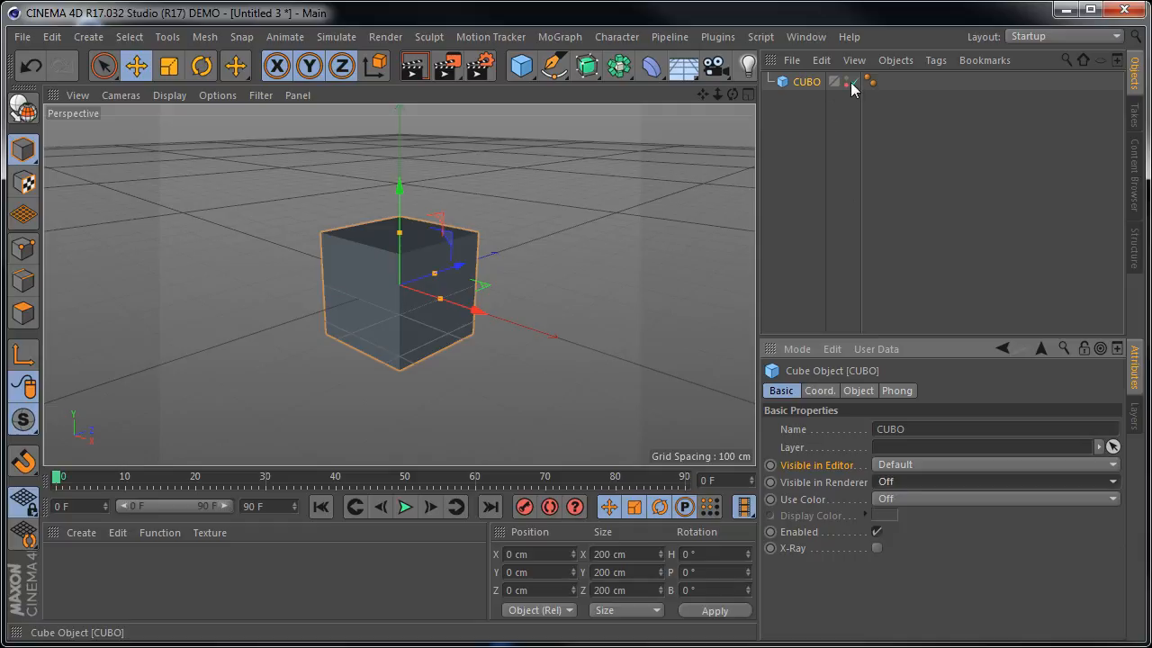
click(926, 483)
click(914, 511)
click(908, 484)
click(909, 501)
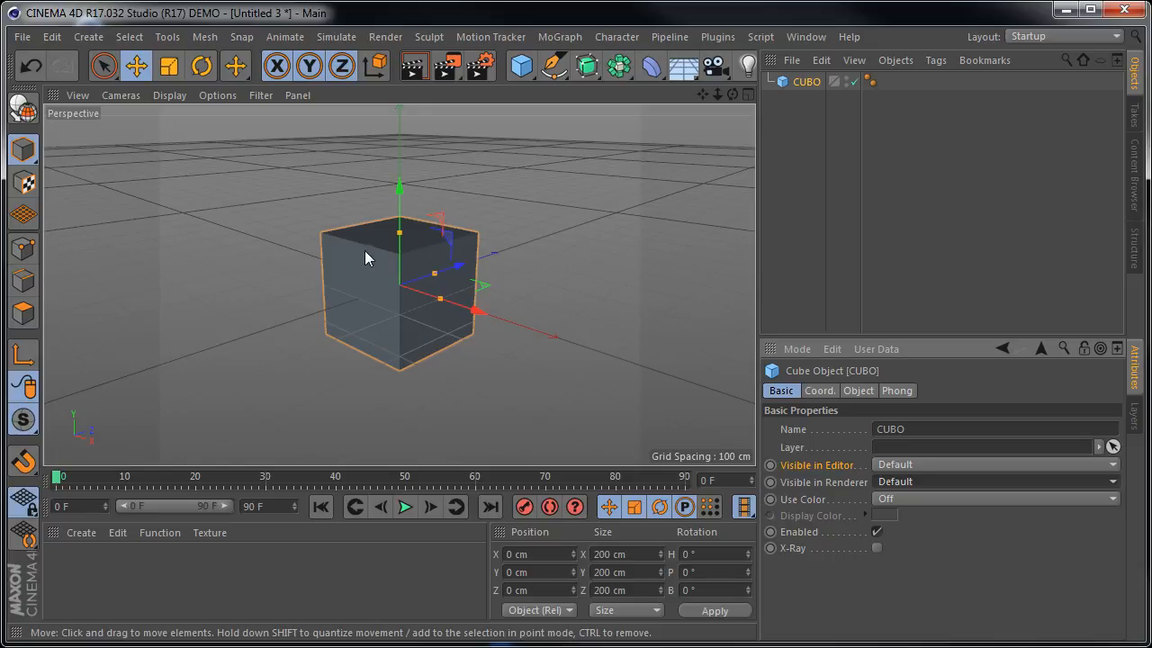
Examine the View, Material Preview and Interface pages of the program preferences
click(54, 38)
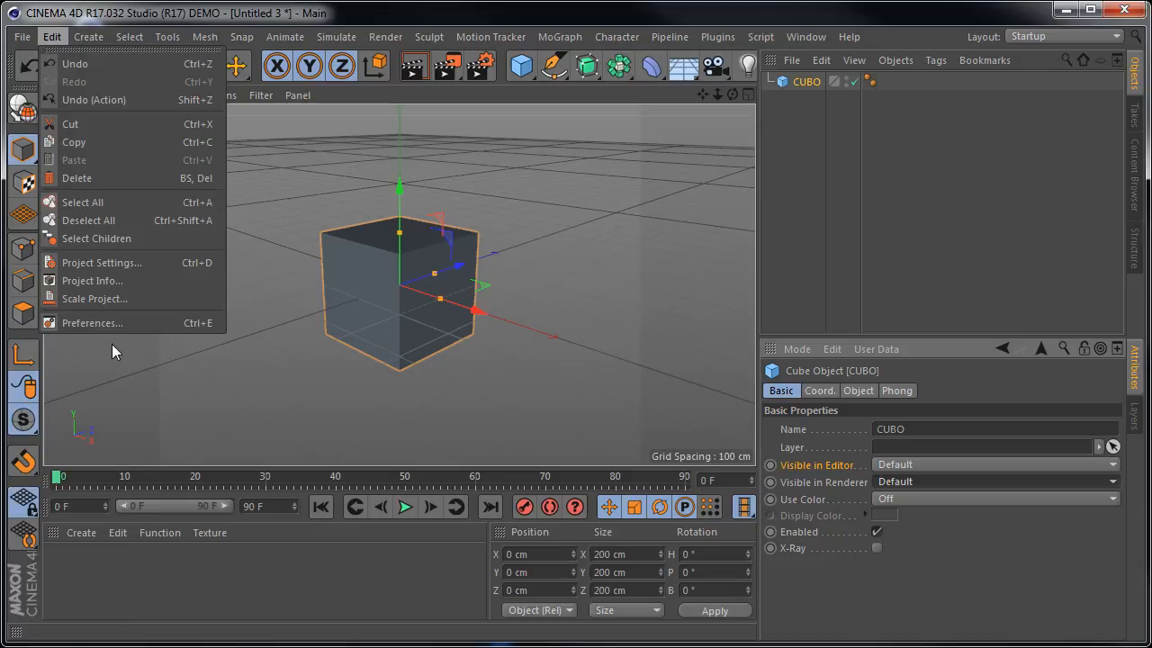
click(104, 320)
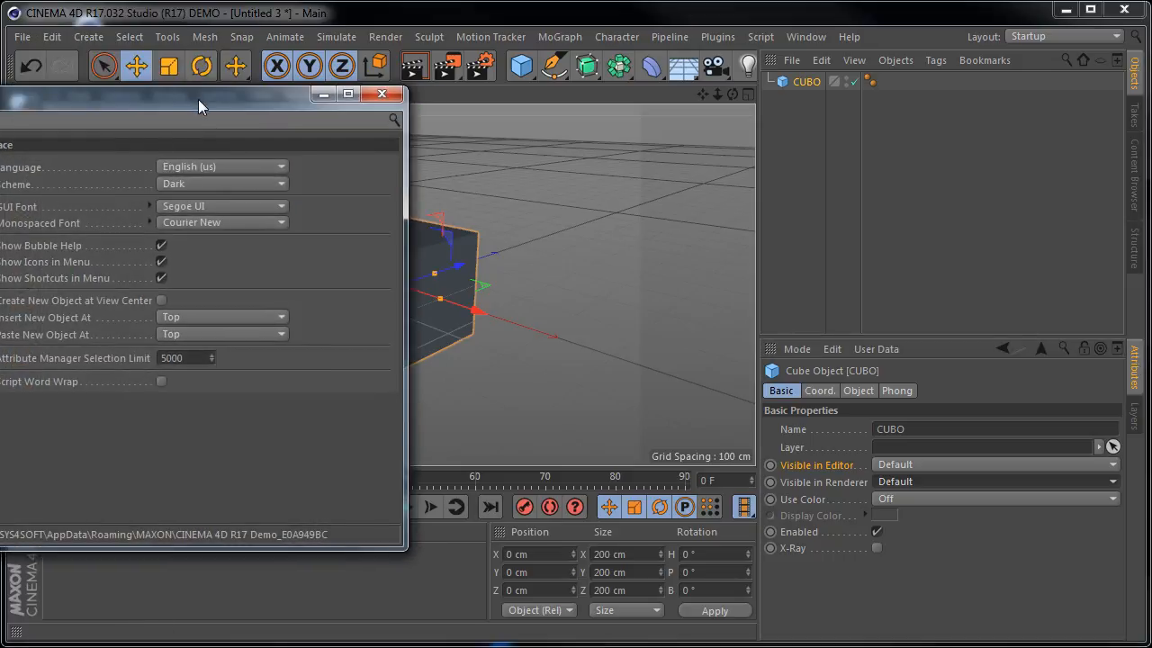
drag(193, 105, 654, 121)
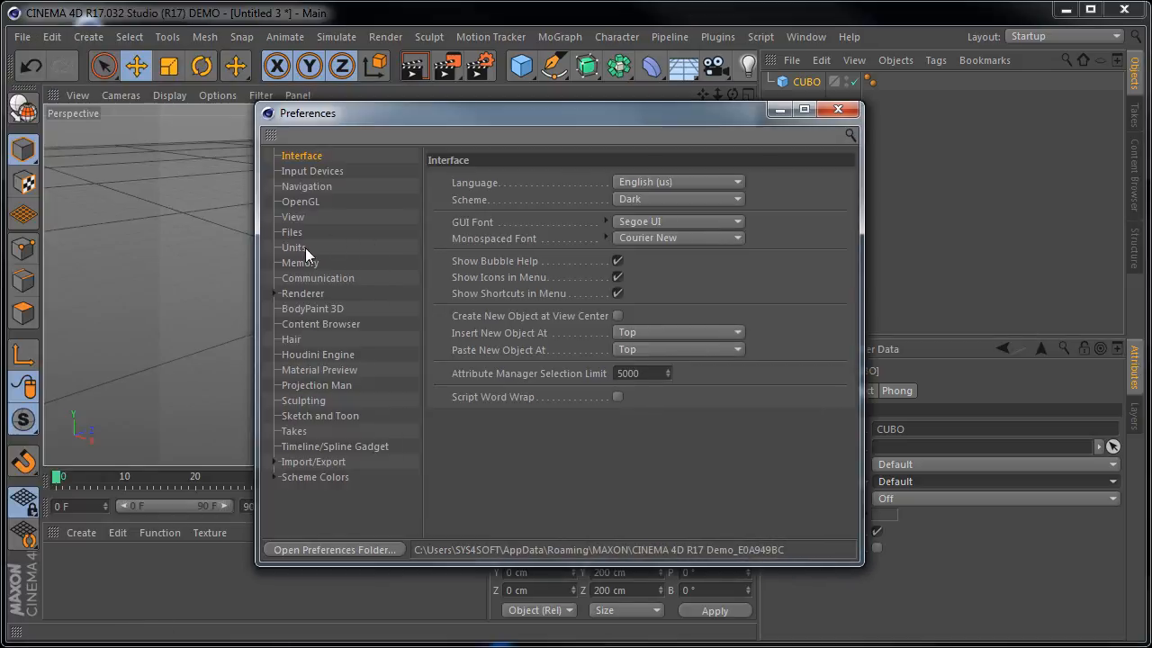
click(297, 218)
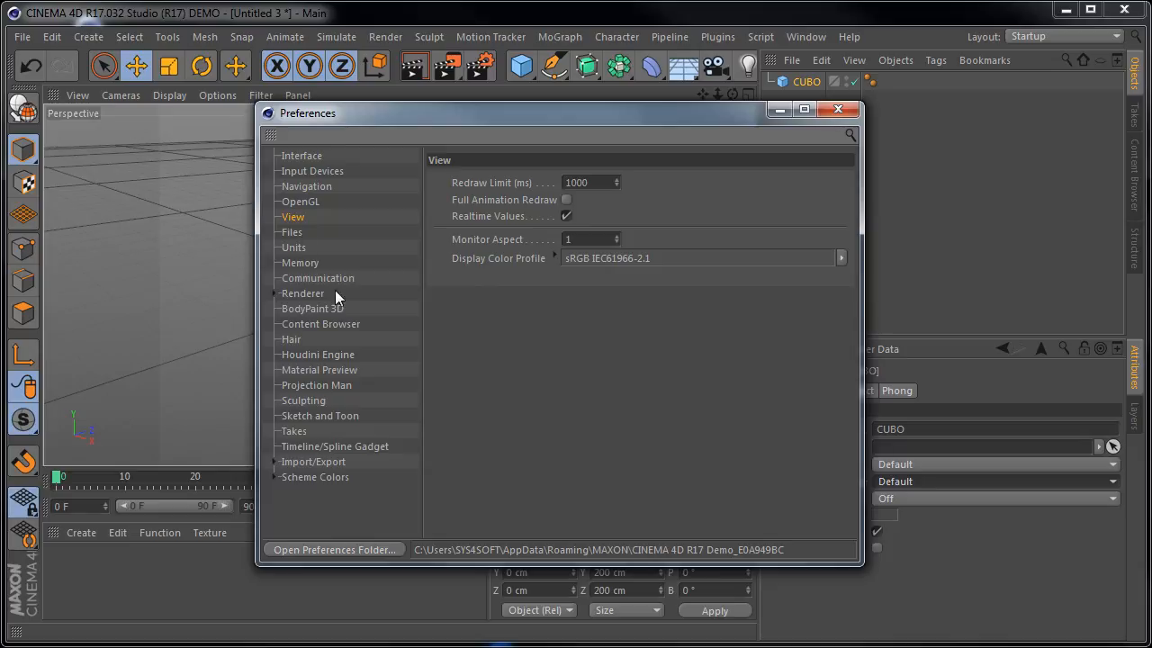
click(324, 369)
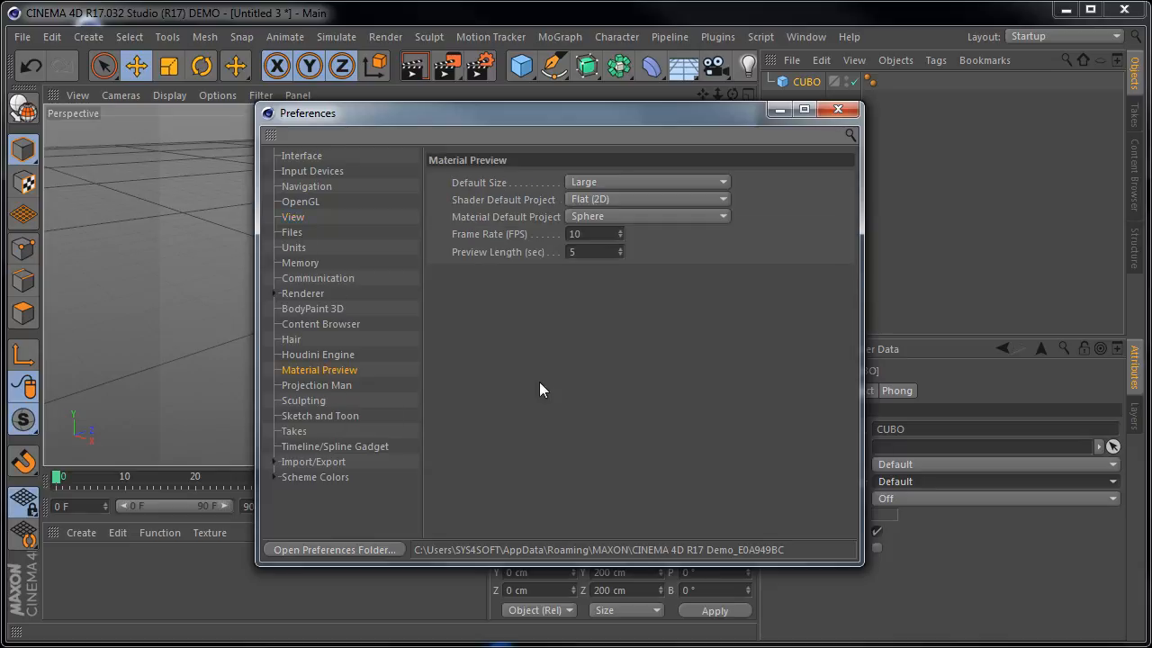
click(301, 156)
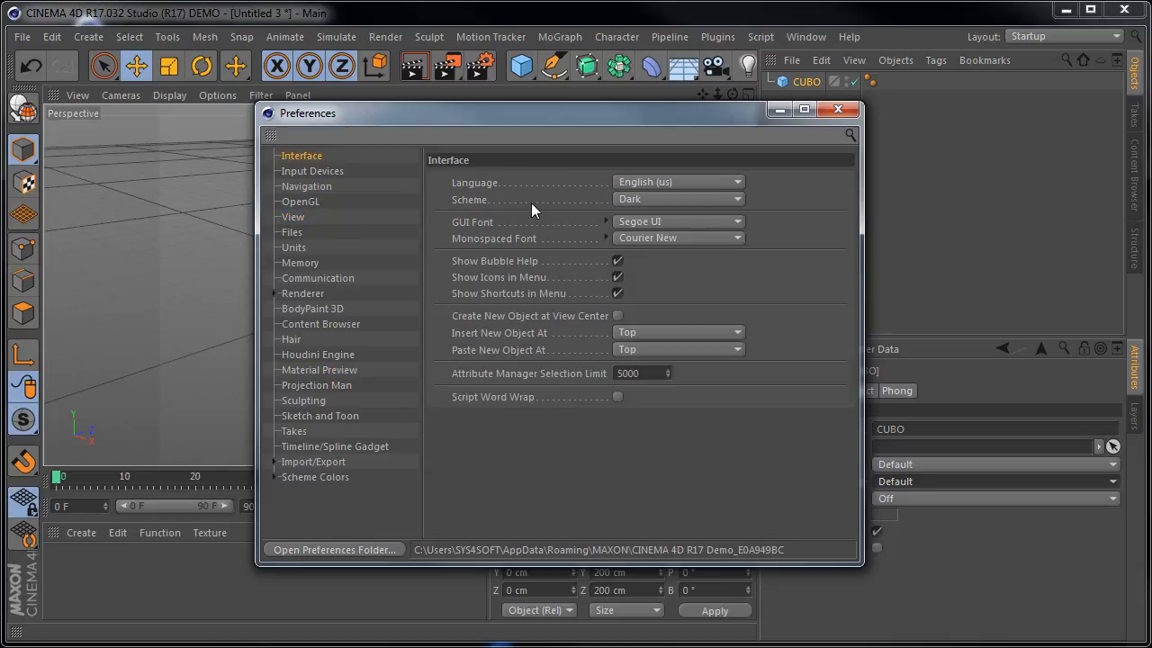
click(845, 112)
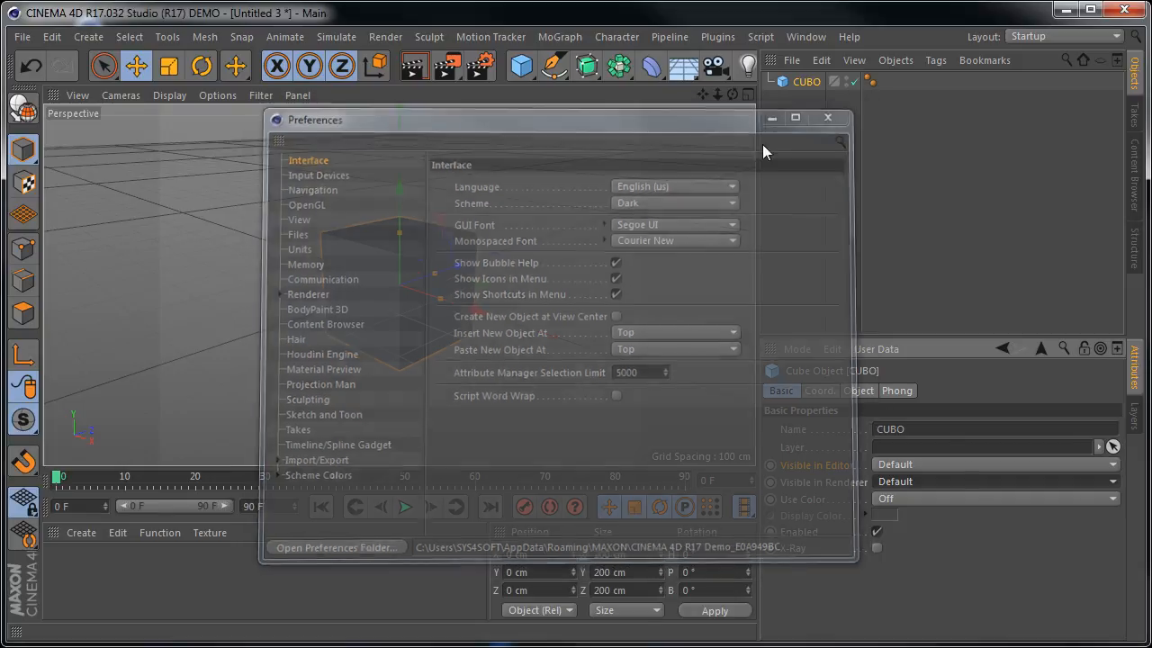
Examine the View and Filter settings of the Perspective viewport
click(796, 349)
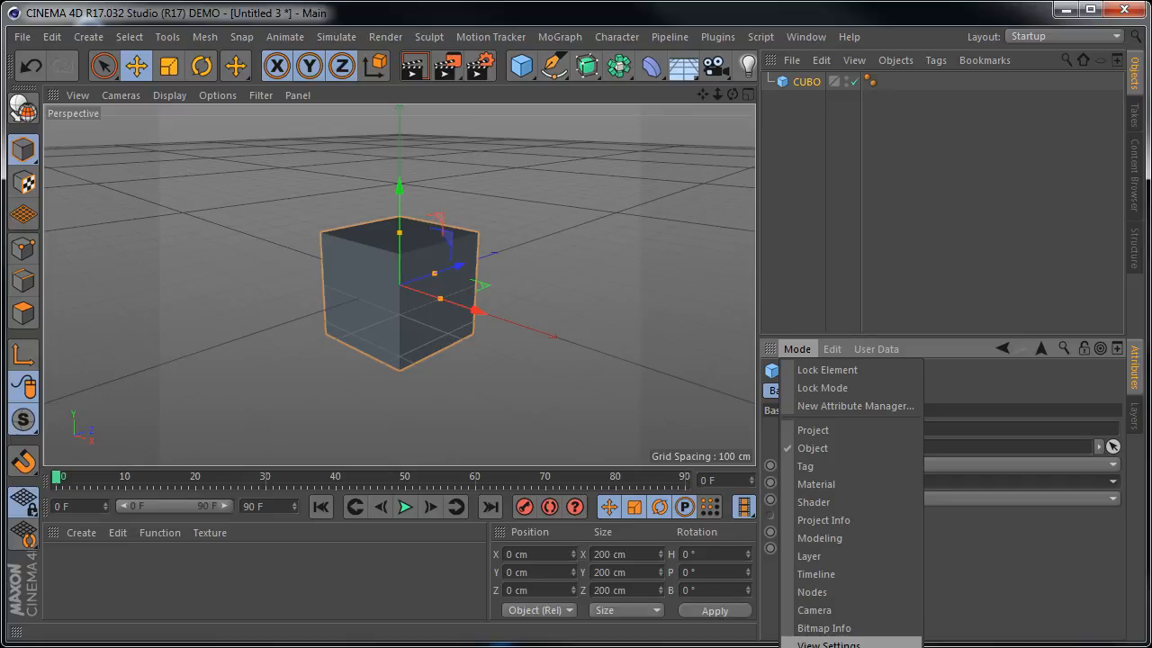
click(837, 645)
click(919, 390)
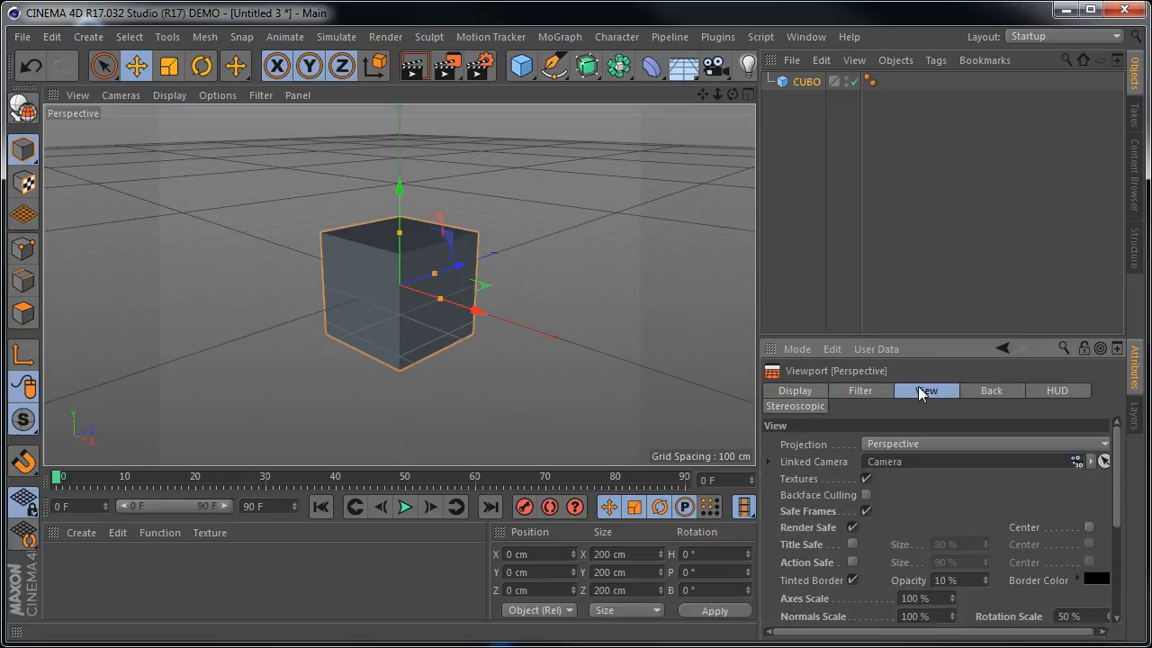
click(964, 580)
drag(1120, 477, 1123, 450)
click(861, 391)
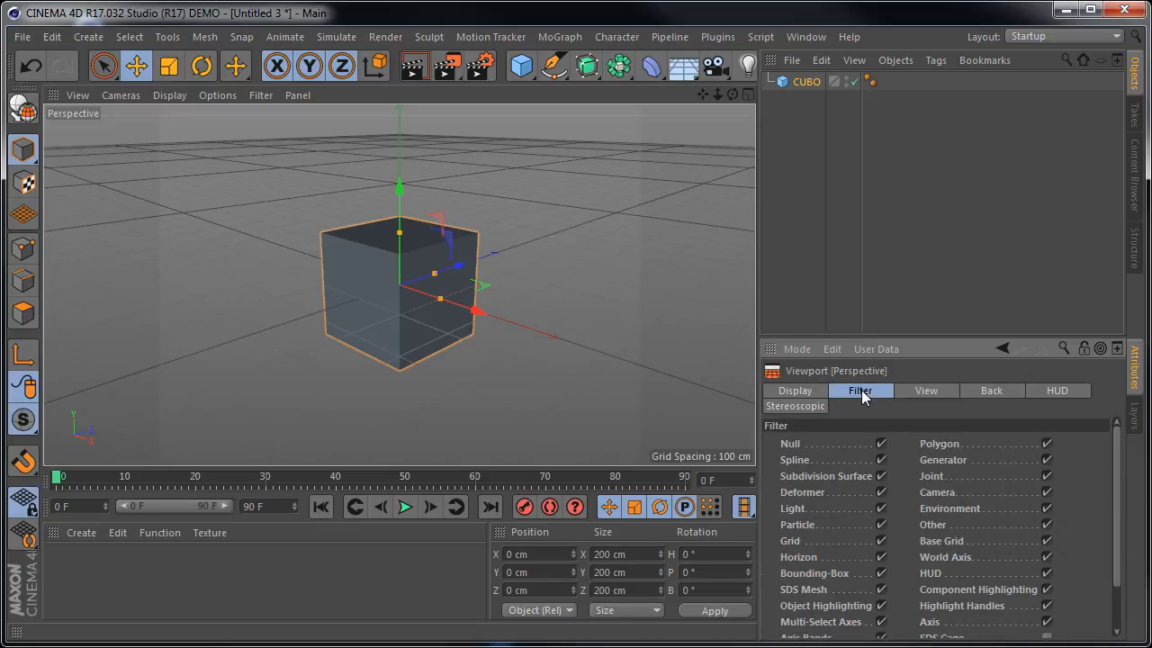
click(643, 253)
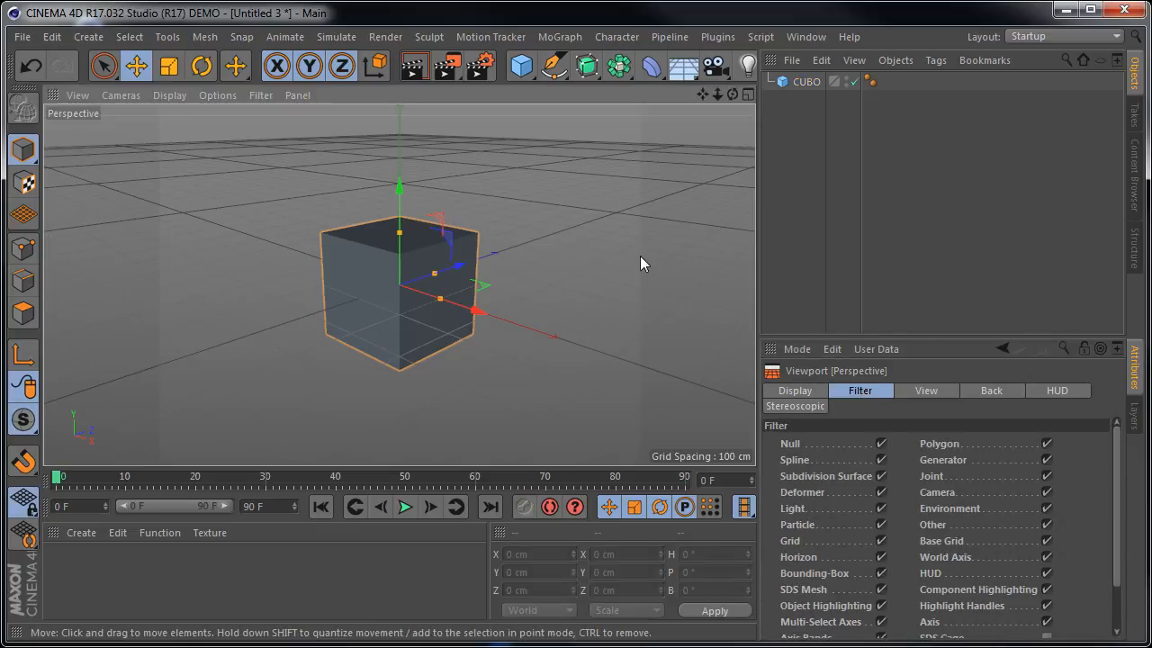
Set the Use Color option of the CUBO object to On
click(806, 82)
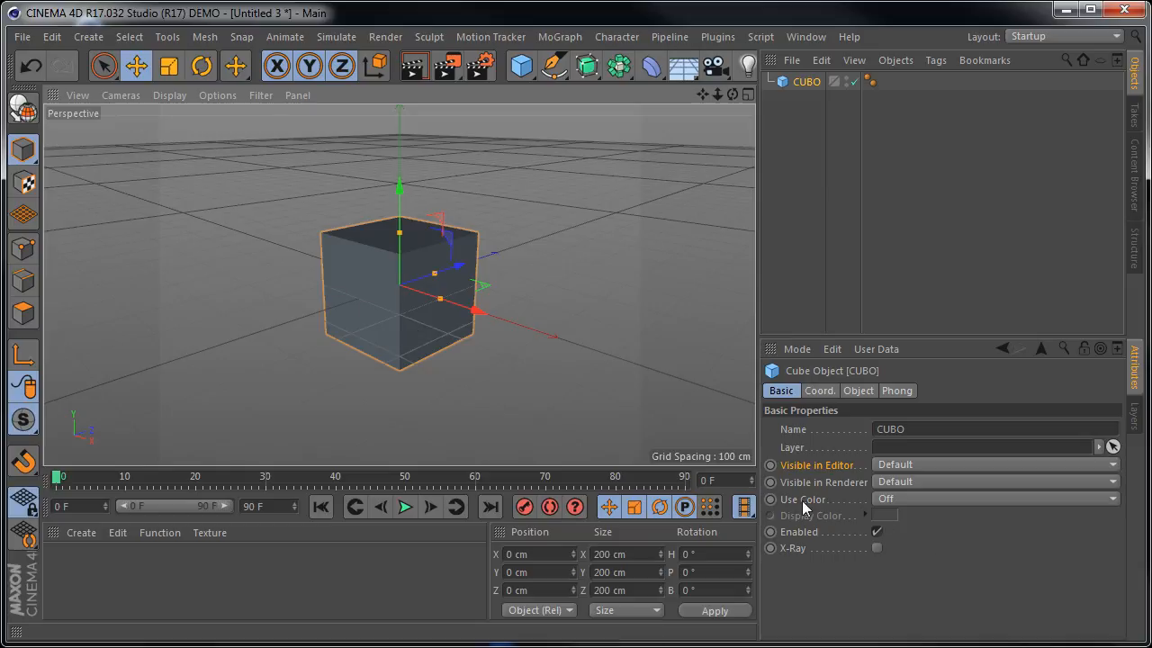
click(898, 497)
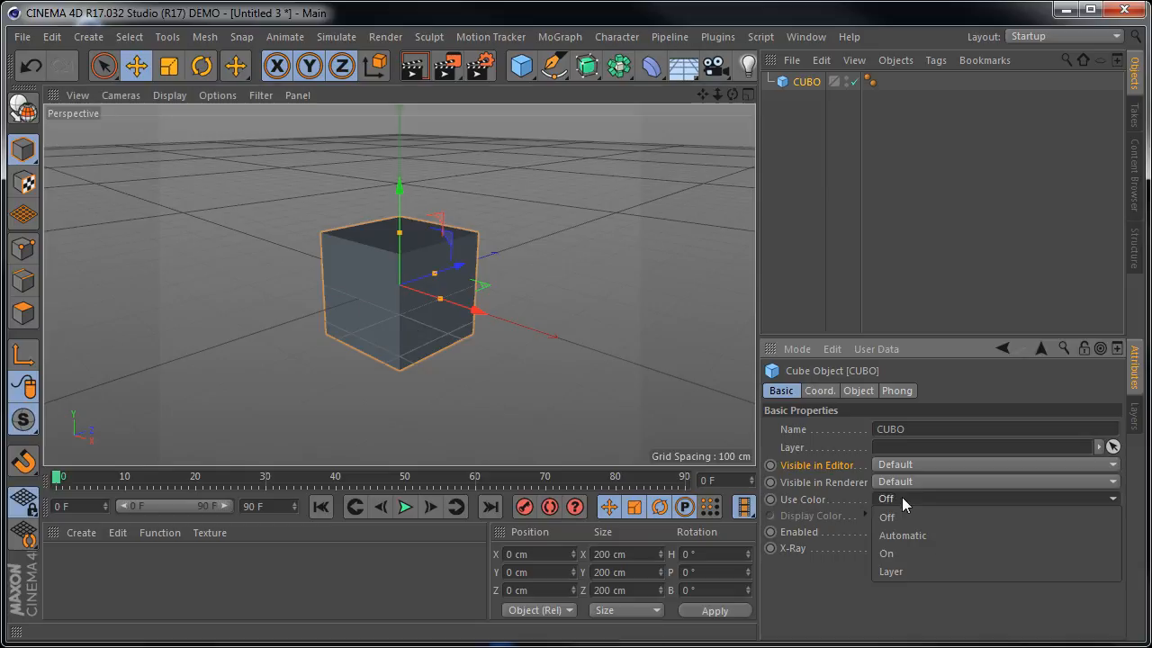
click(893, 553)
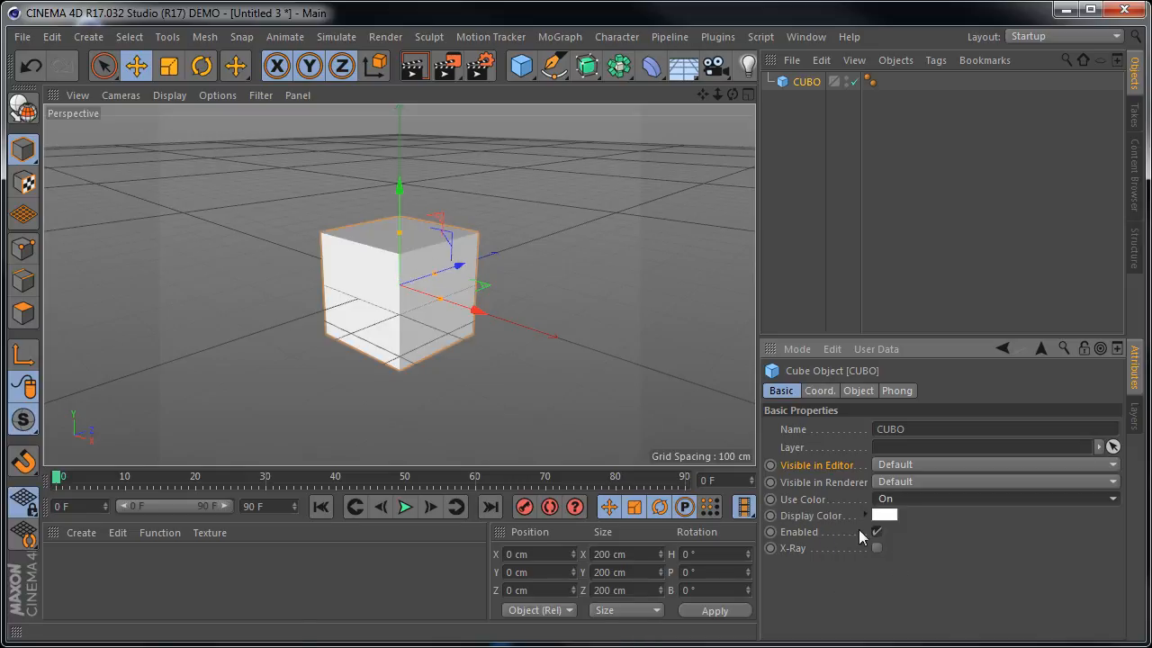
Examine the HSV controls behind CUBO's display color
click(864, 515)
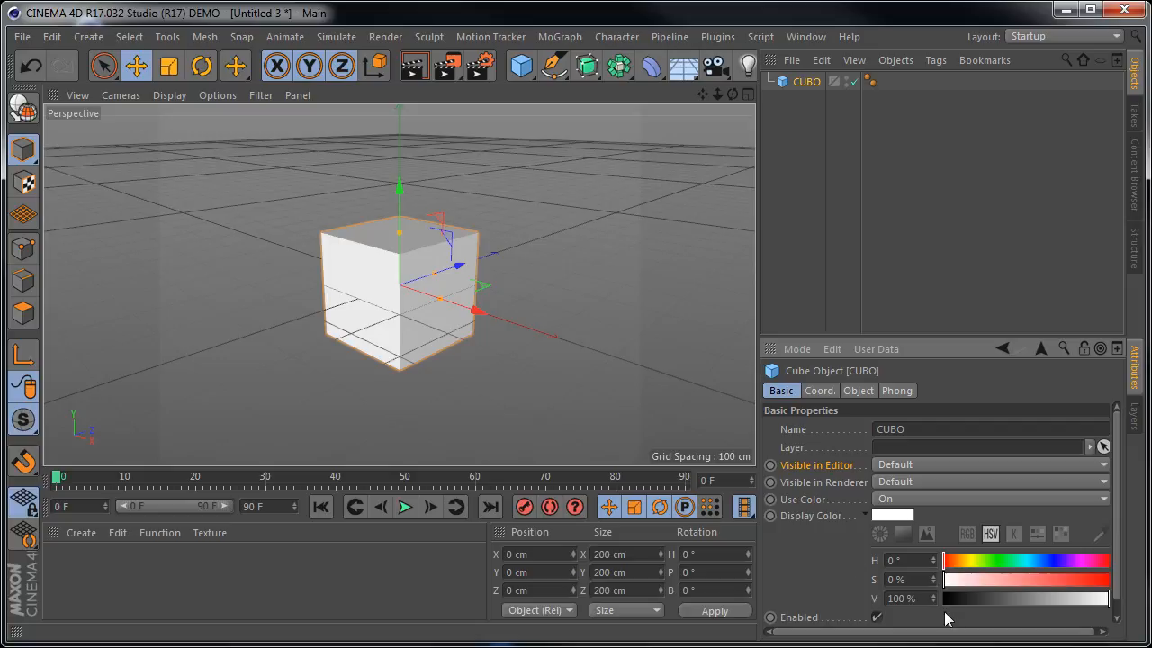
click(864, 515)
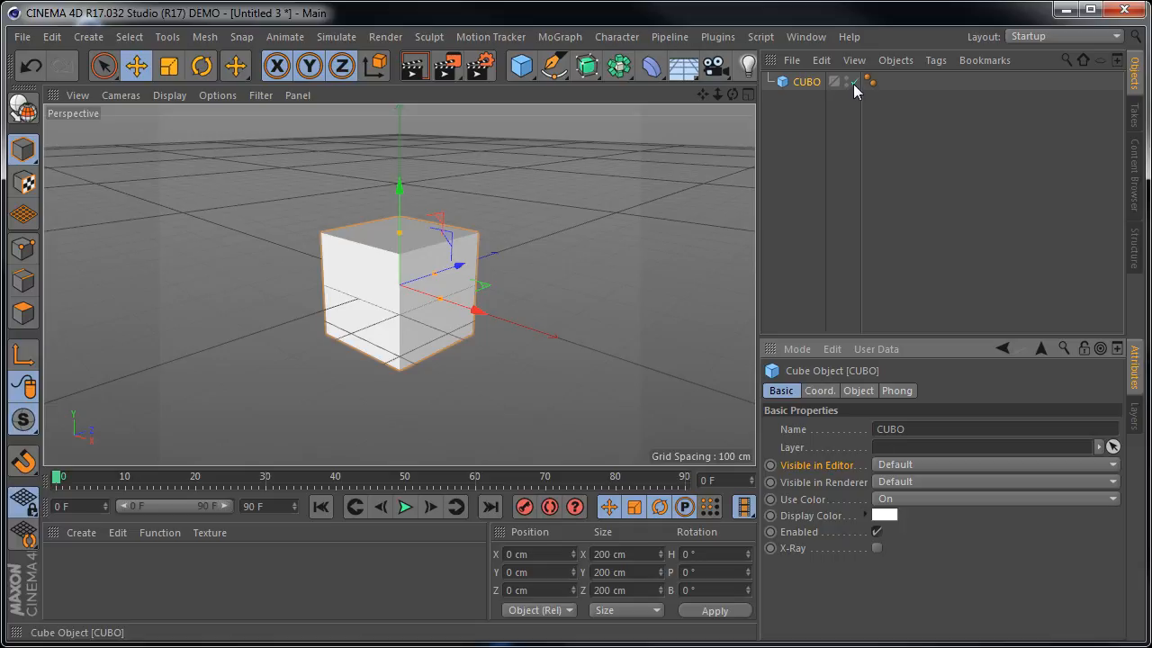
Toggle CUBO's Enabled and X-Ray options and restore both, leaving Enabled on and X-Ray off
click(877, 532)
click(877, 532)
click(877, 532)
click(877, 531)
click(878, 548)
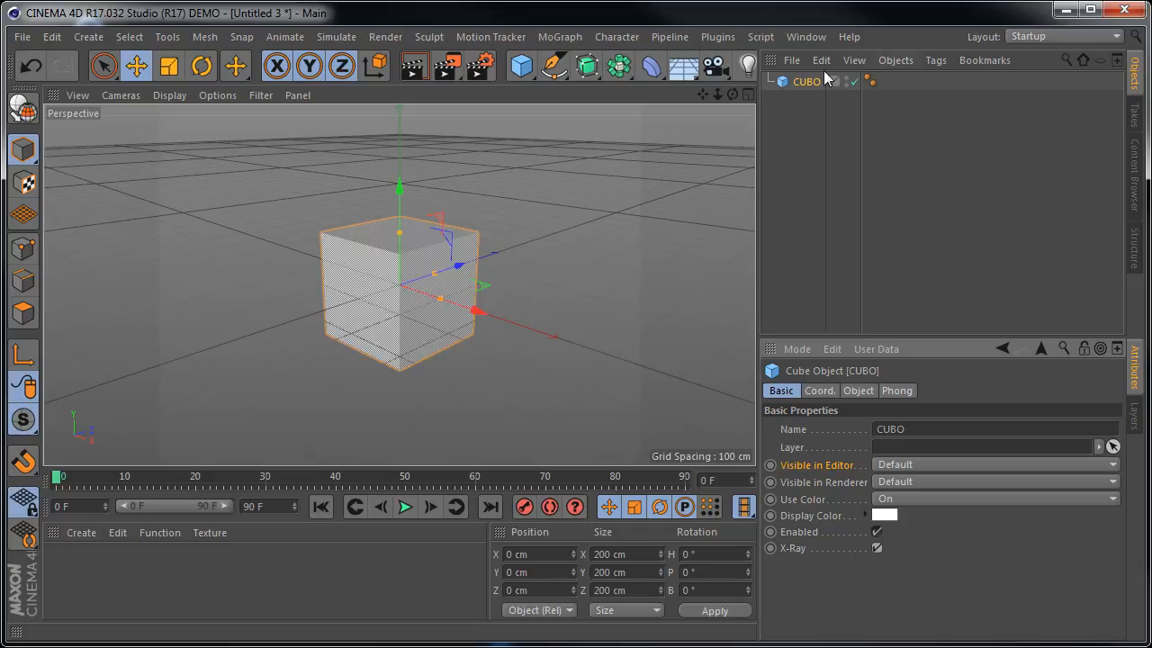
click(877, 548)
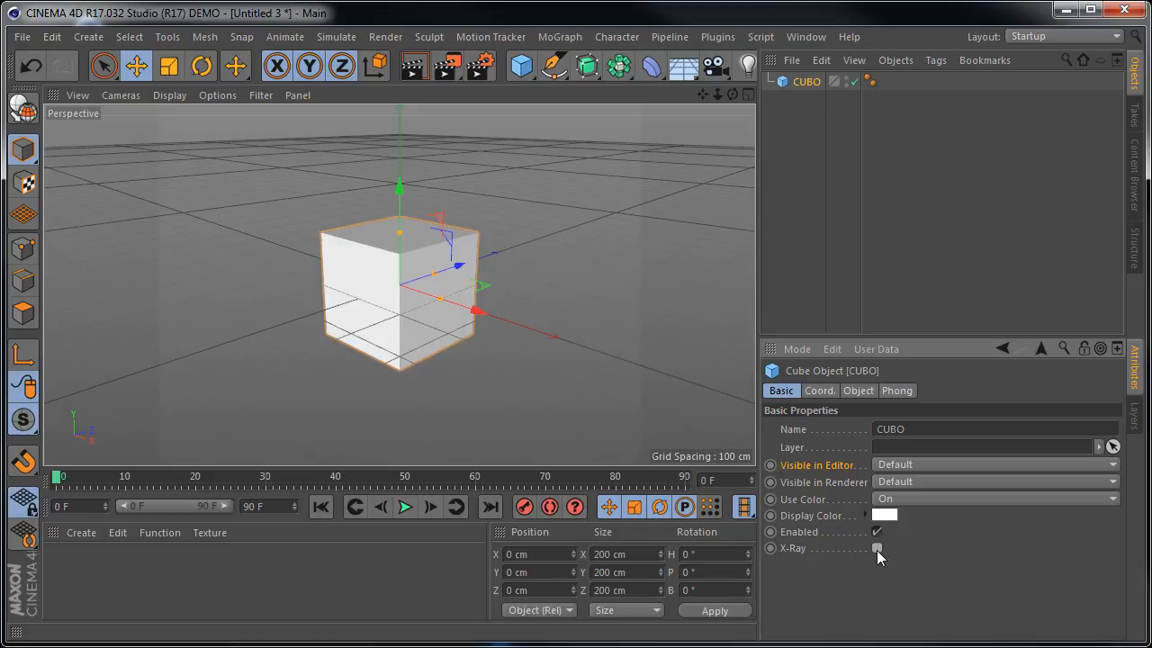
Add a second cube and move it behind CUBO to about X -129, Y -61 and Z 121 cm
click(514, 273)
click(522, 67)
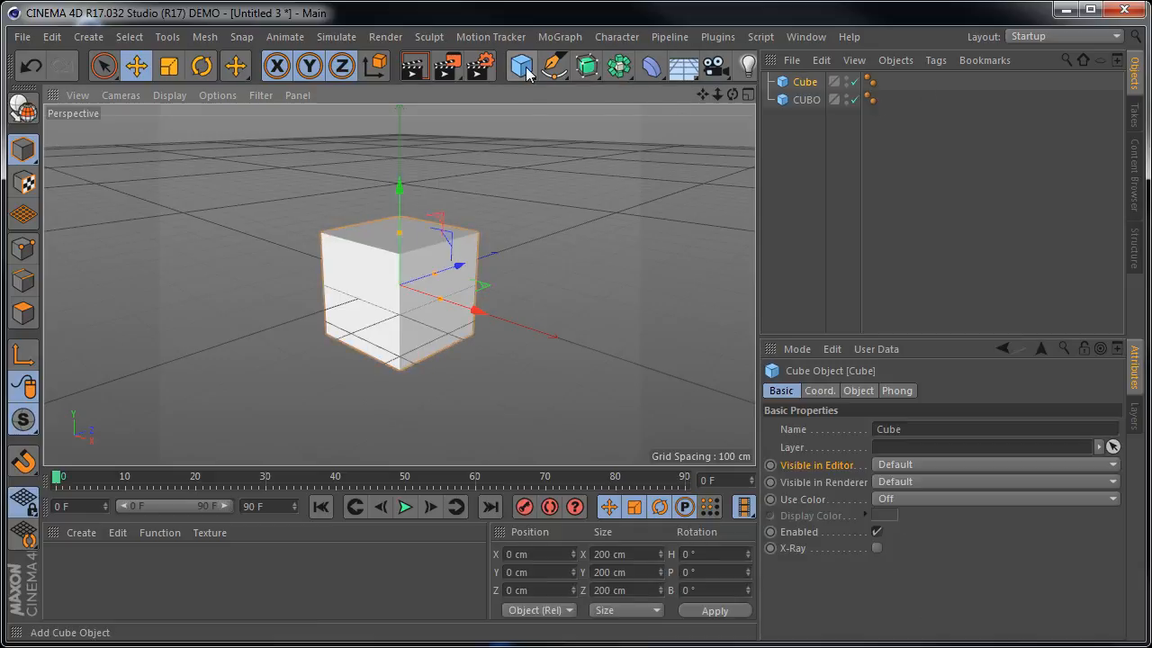
drag(463, 272, 520, 246)
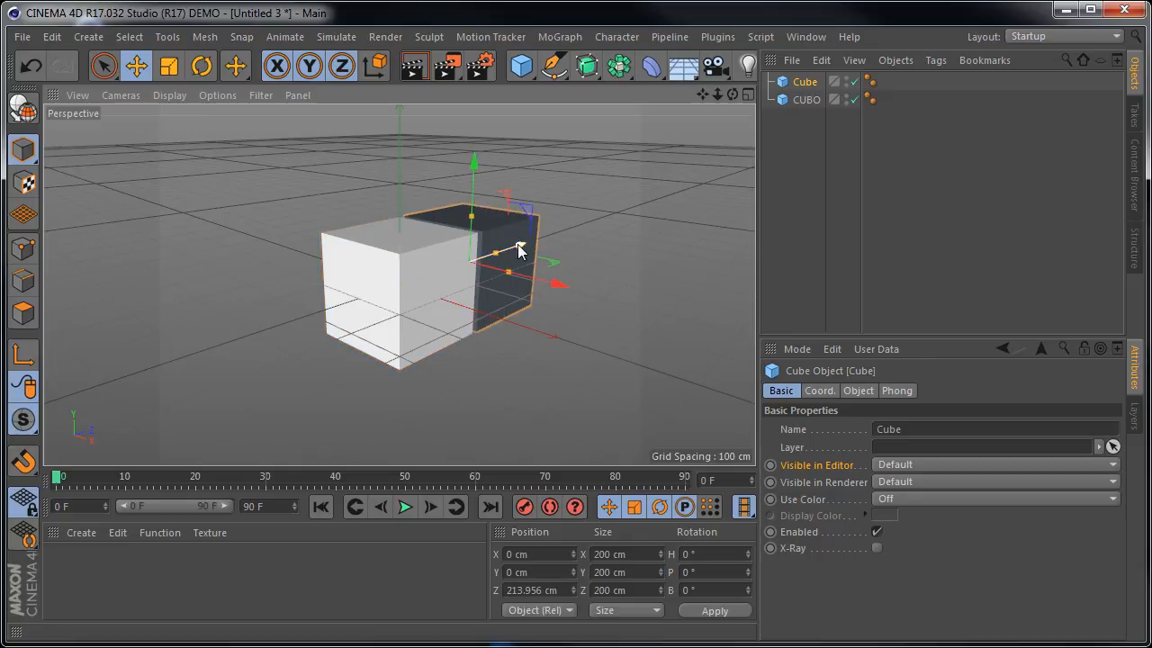
drag(553, 283, 477, 285)
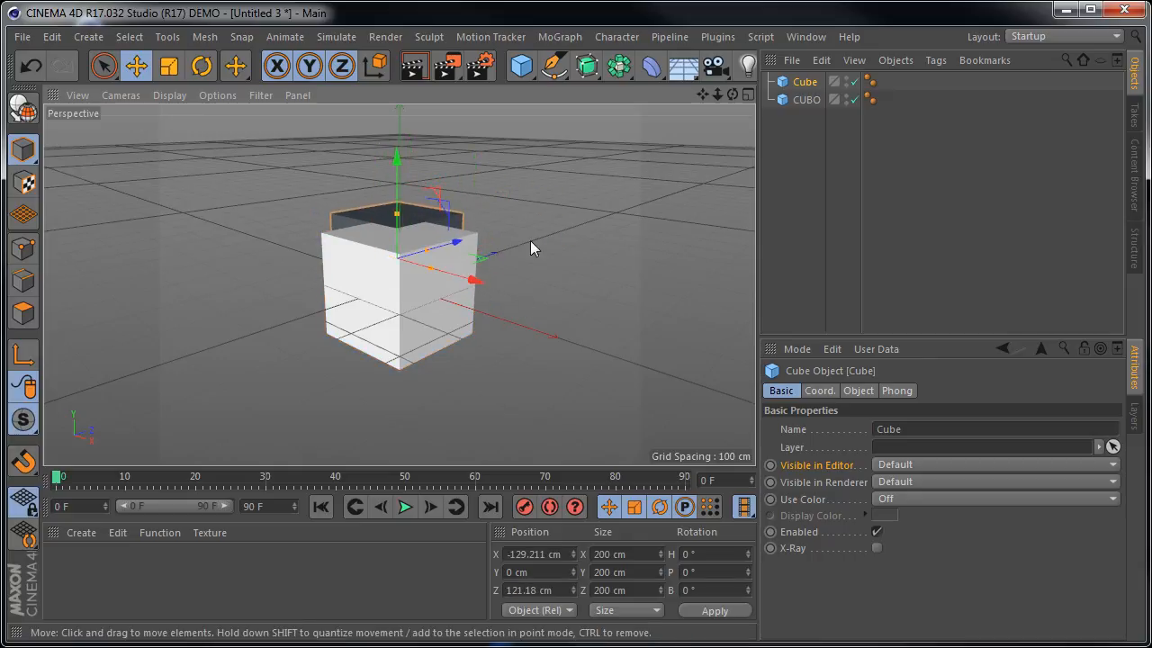
drag(397, 157, 398, 185)
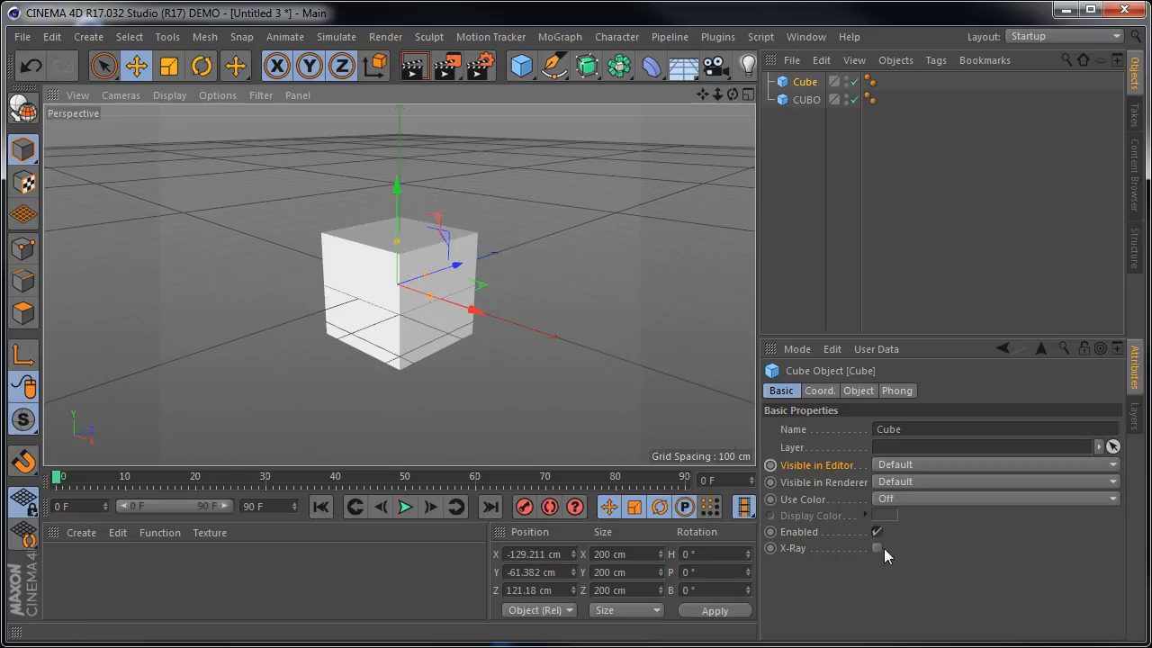
Turn on X-Ray for CUBO and move it about 44 cm along the X axis
click(392, 353)
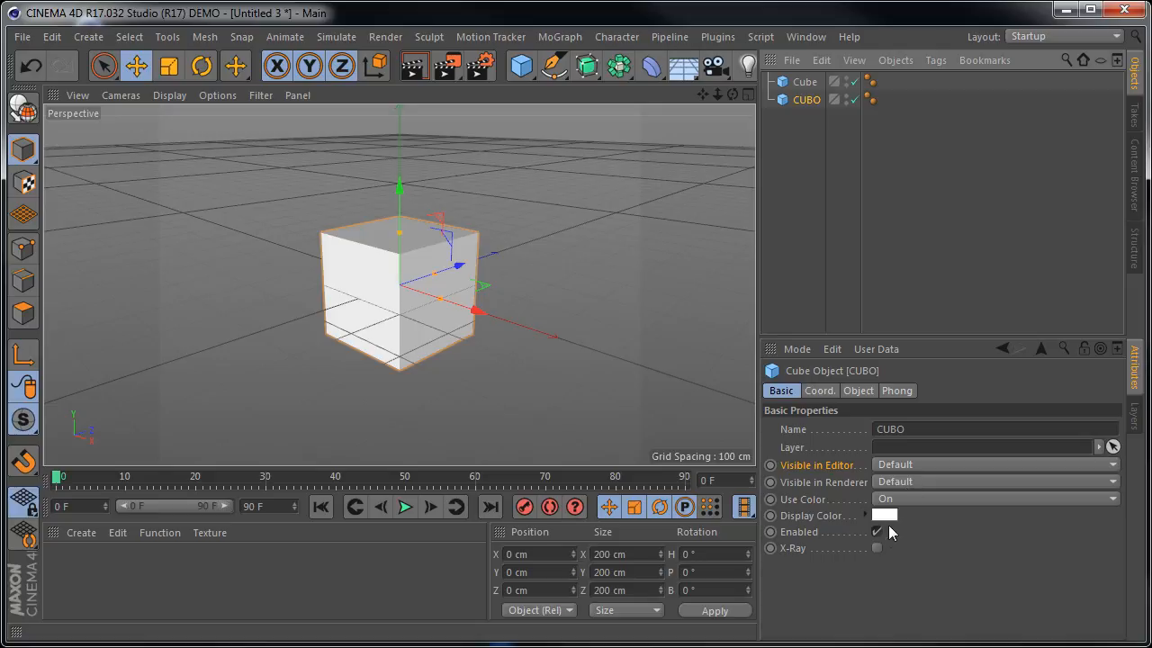
click(878, 549)
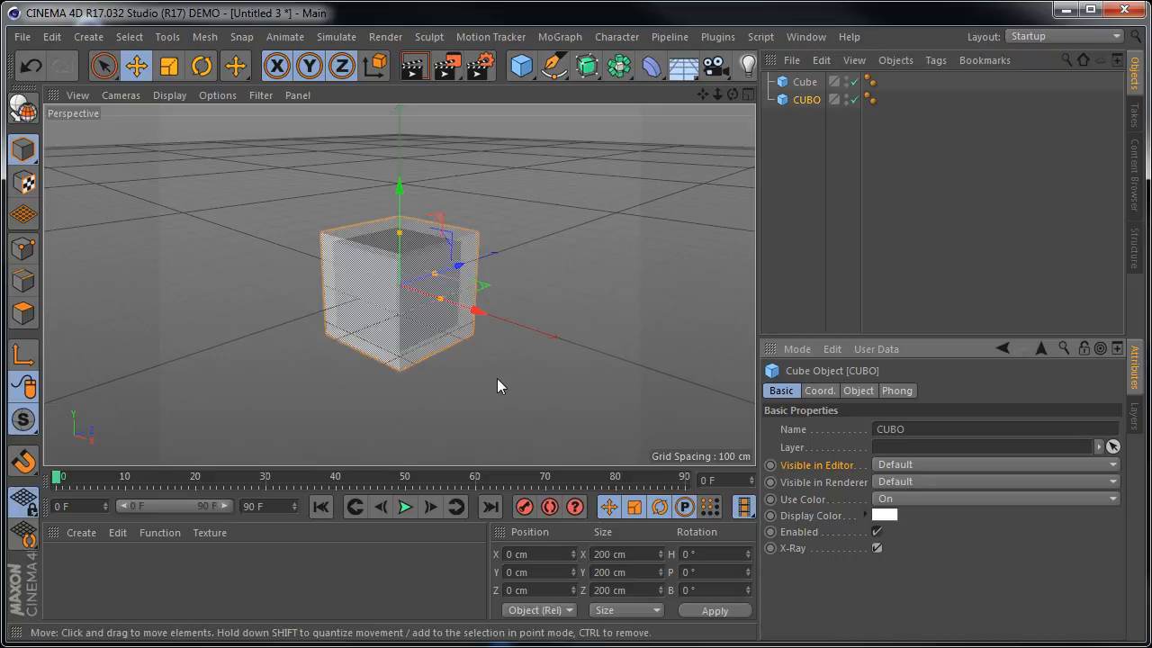
drag(468, 306, 489, 329)
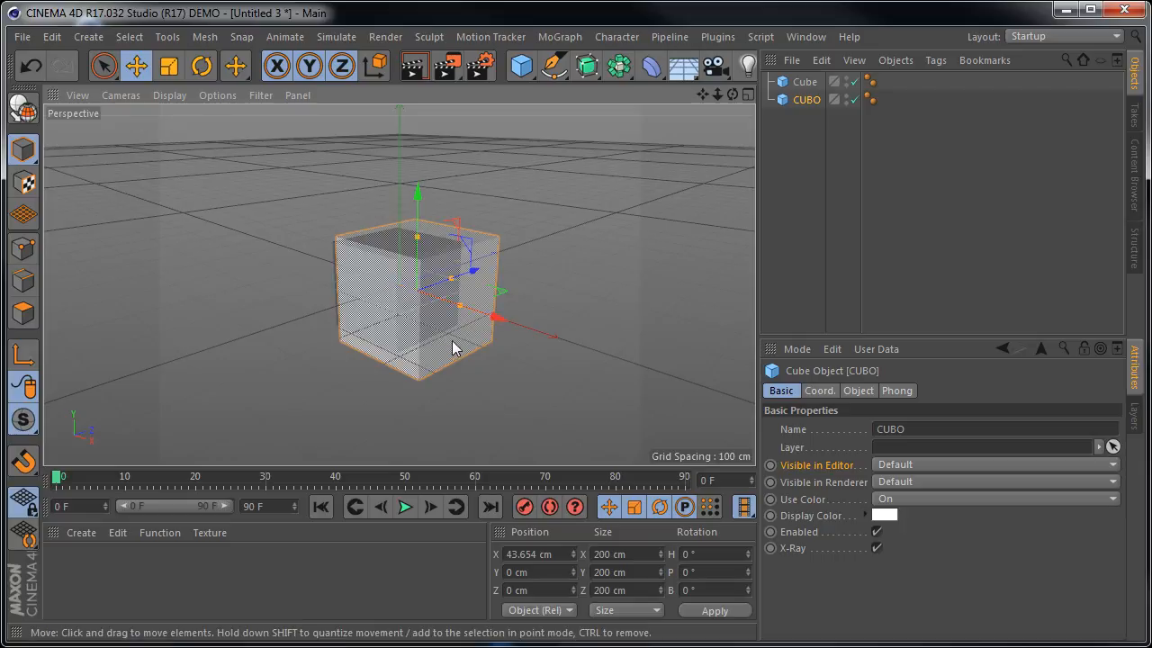
Delete CUBO and select the remaining Cube object
key(Delete)
click(393, 308)
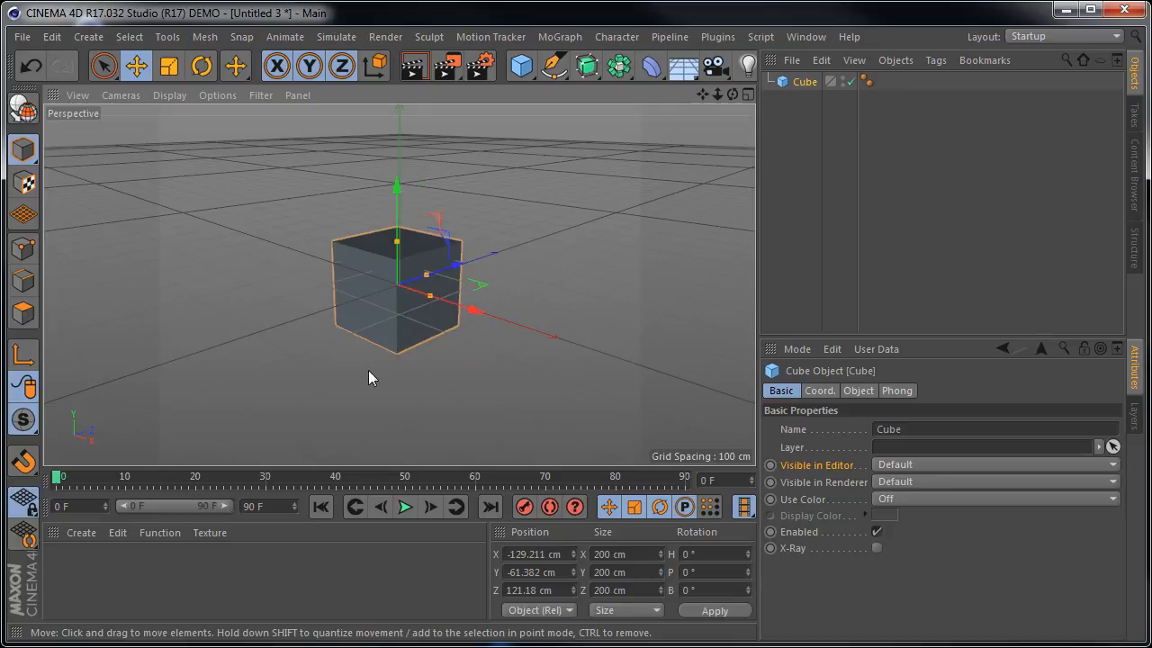
Set the rotation order in the Cube's coordinates to XYZ
scroll(383, 360, up, 3)
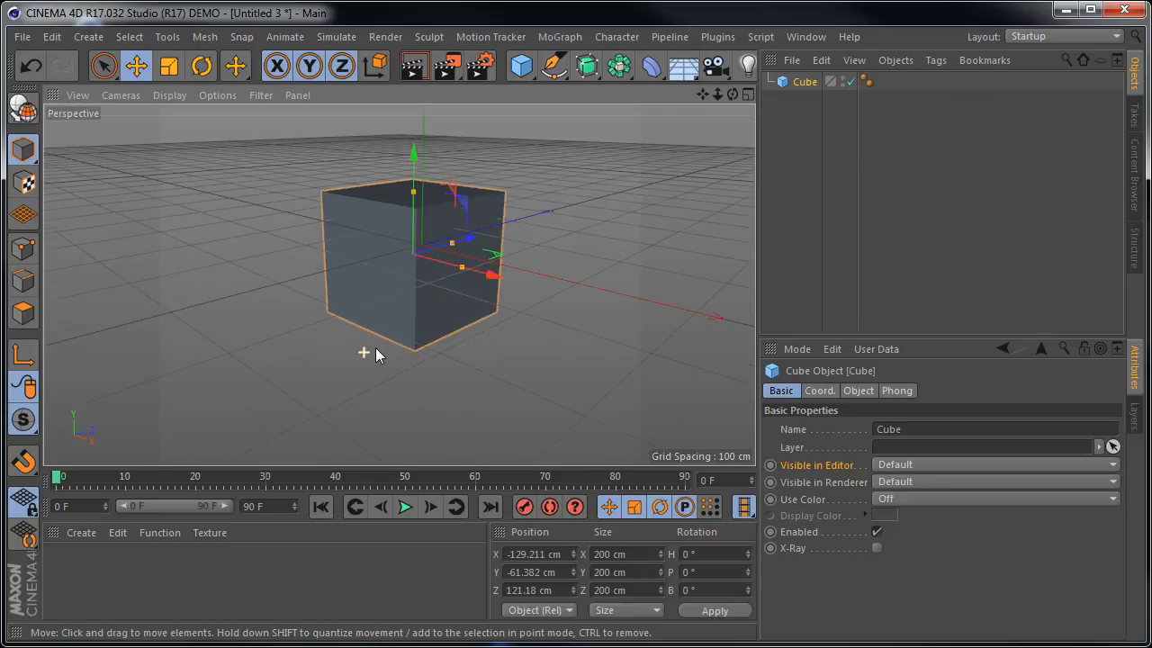
click(820, 390)
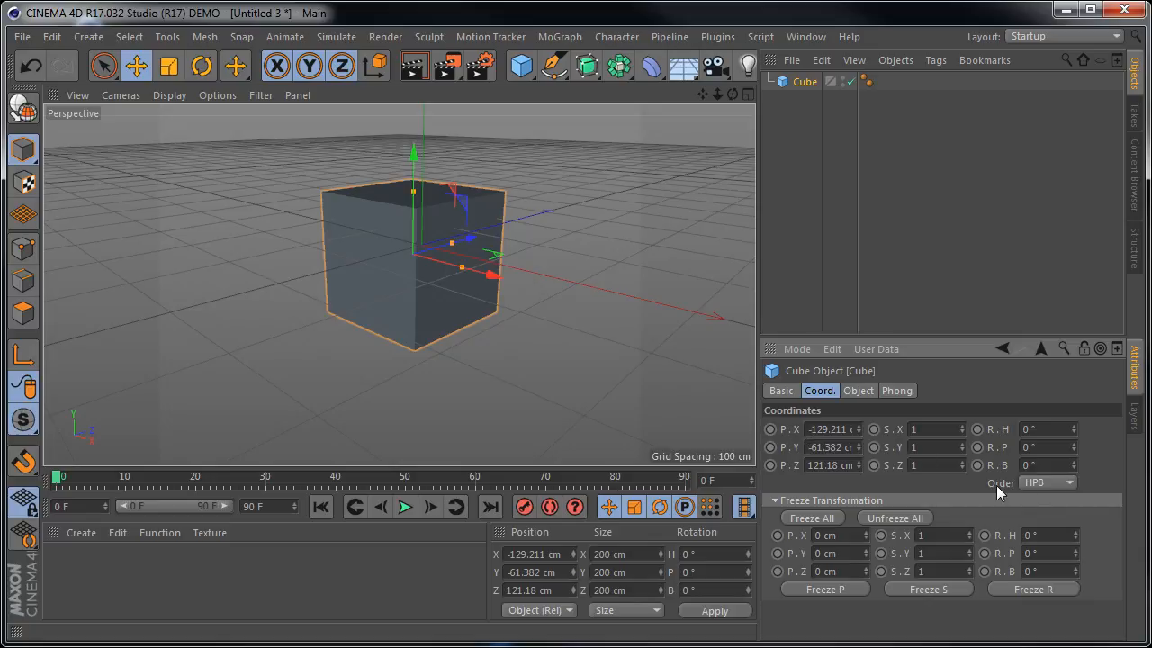
click(1069, 482)
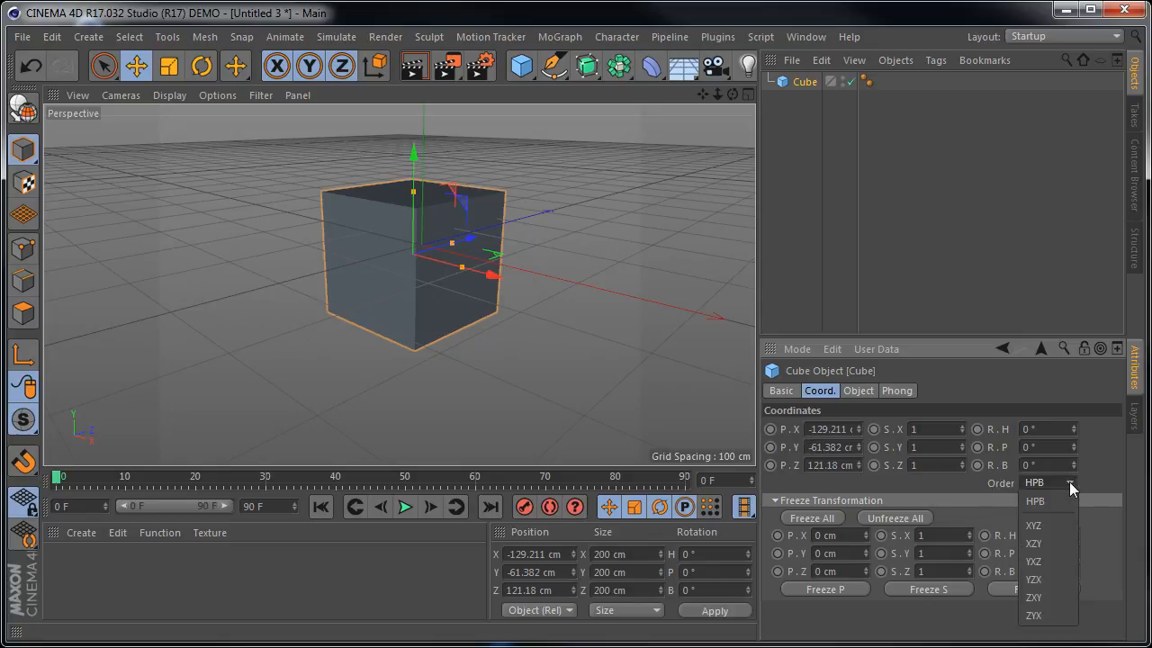
click(1042, 527)
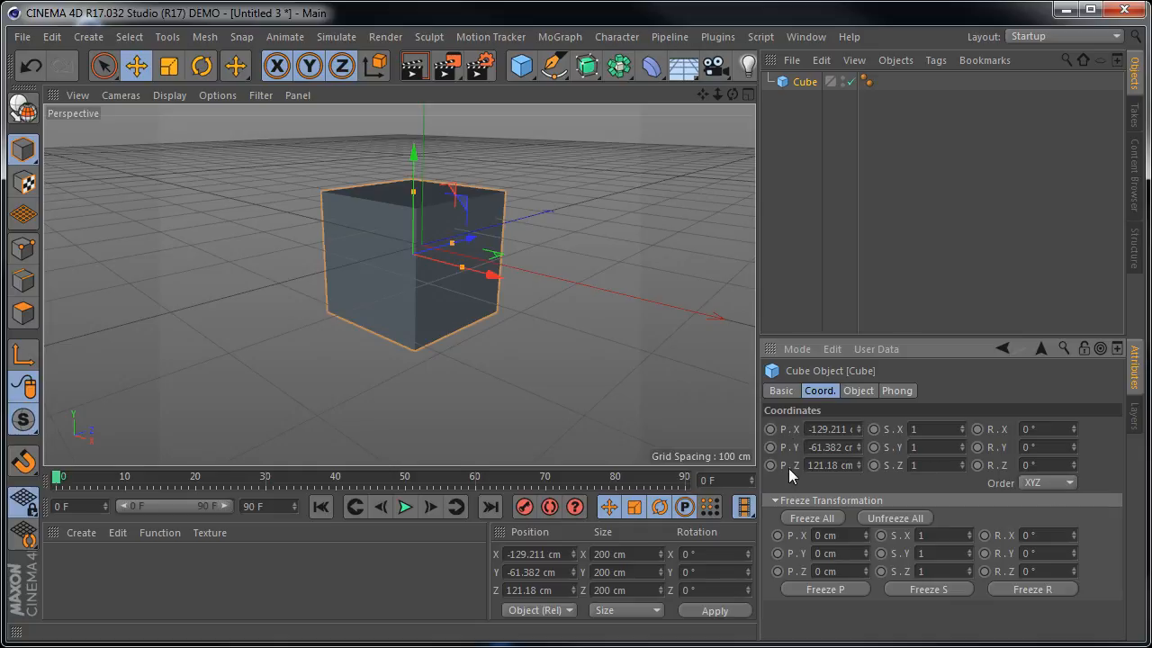
Set the Cube's X position to 100 cm
drag(859, 427, 854, 428)
double_click(853, 428)
key(BackSpace)
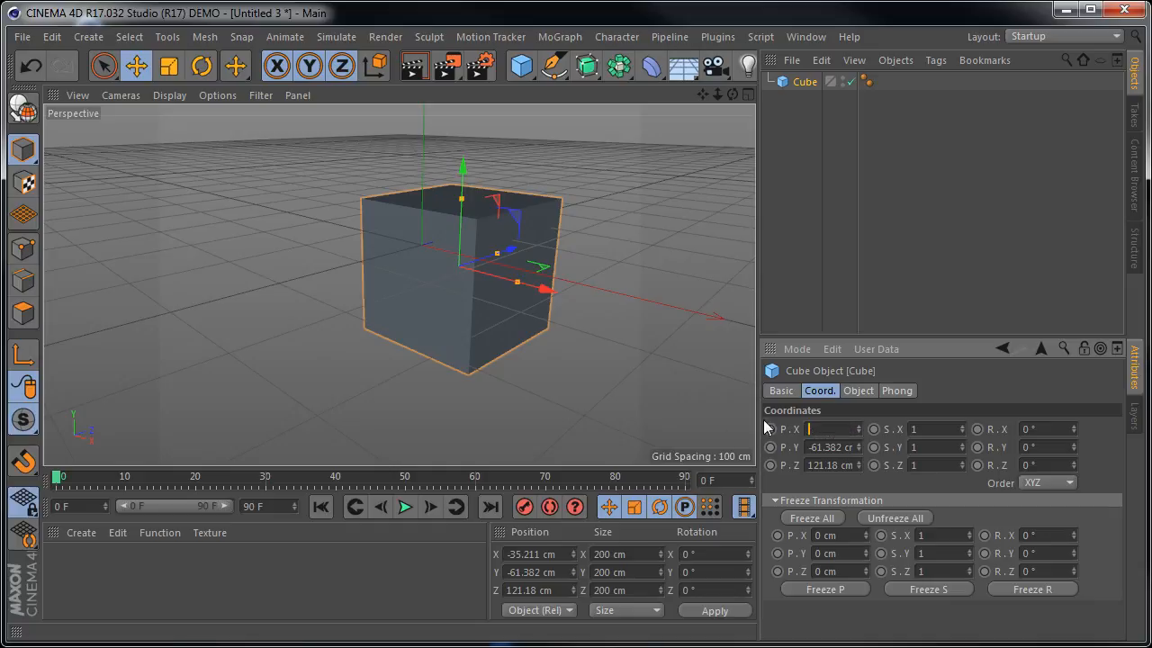
text(100)
key(Return)
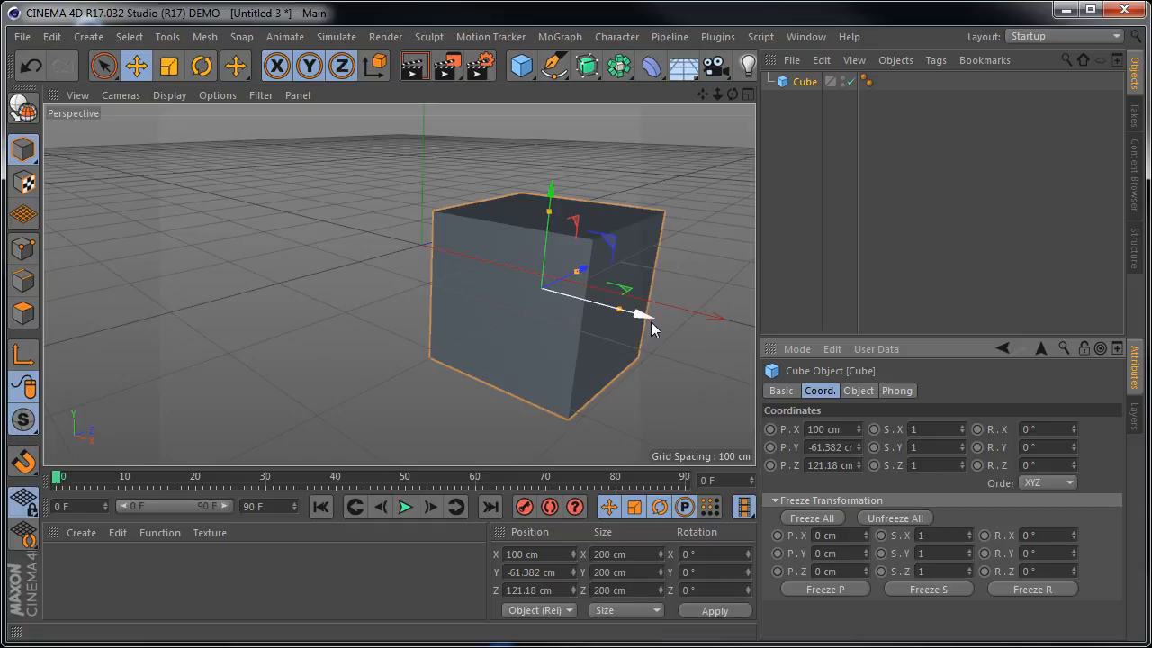
Move the Cube back along X, set its X position to 0 cm and reselect it
drag(650, 321, 546, 289)
click(808, 428)
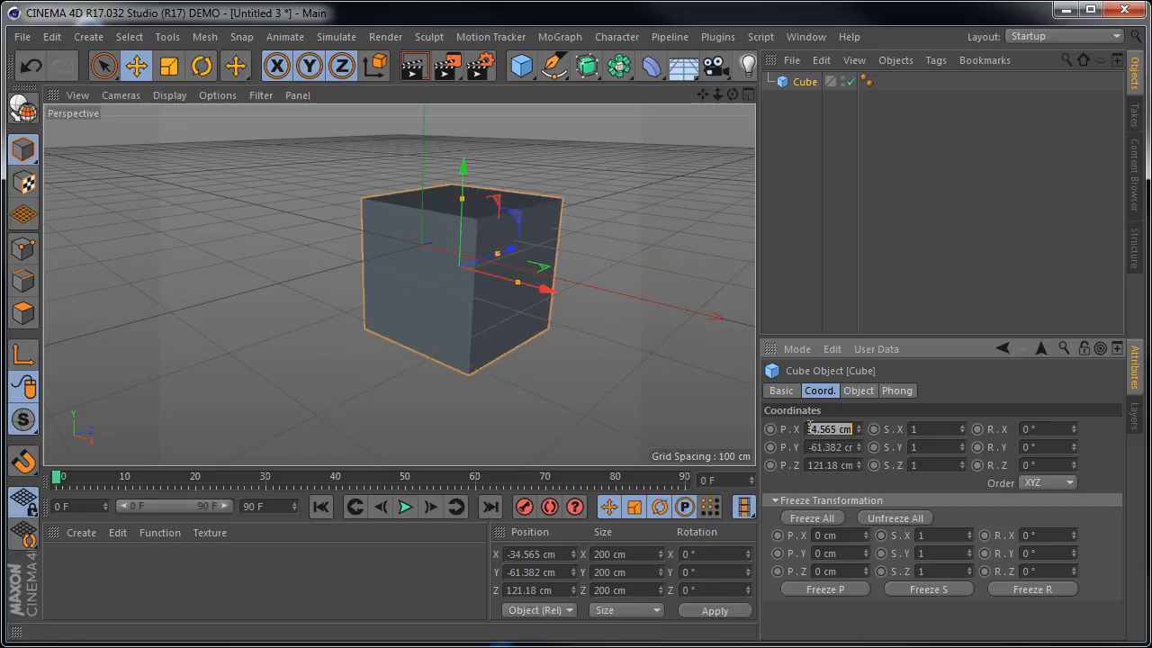
text(0)
key(Return)
key(0)
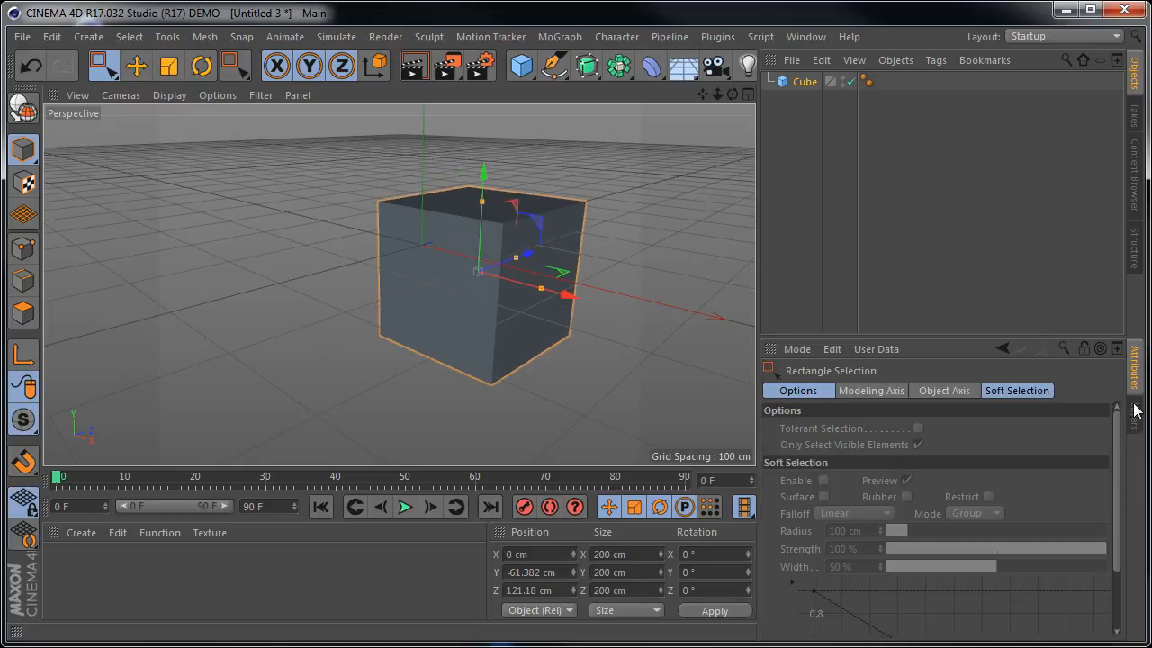
click(474, 316)
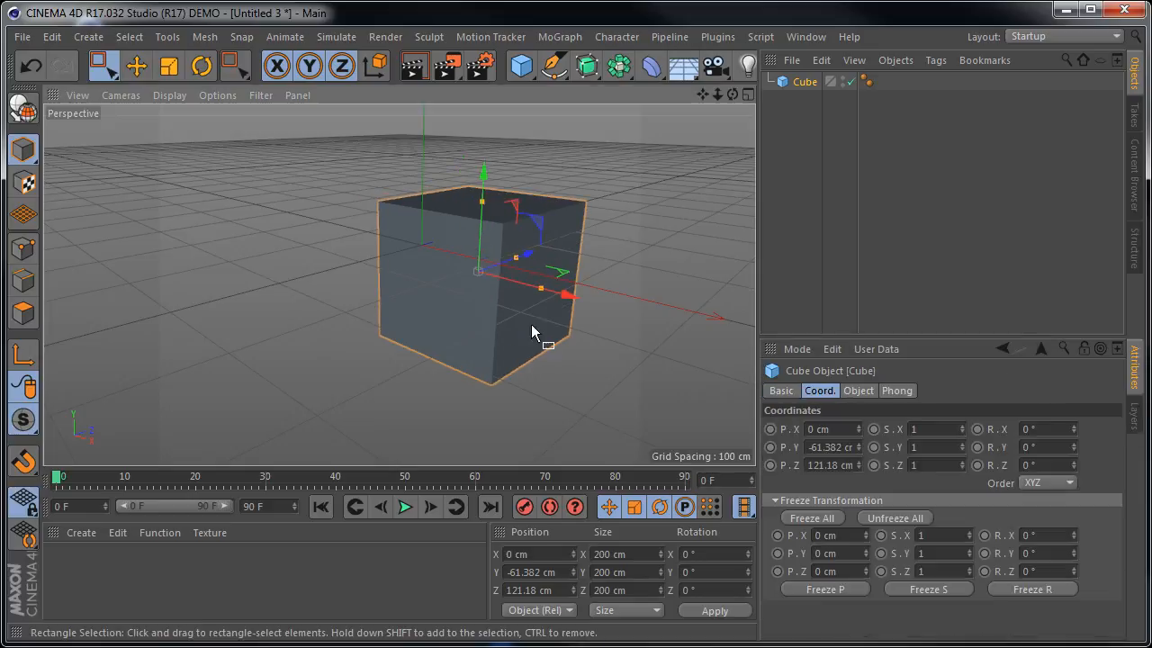
Set the Cube's Y and Z positions to 0 cm
click(841, 446)
double_click(843, 447)
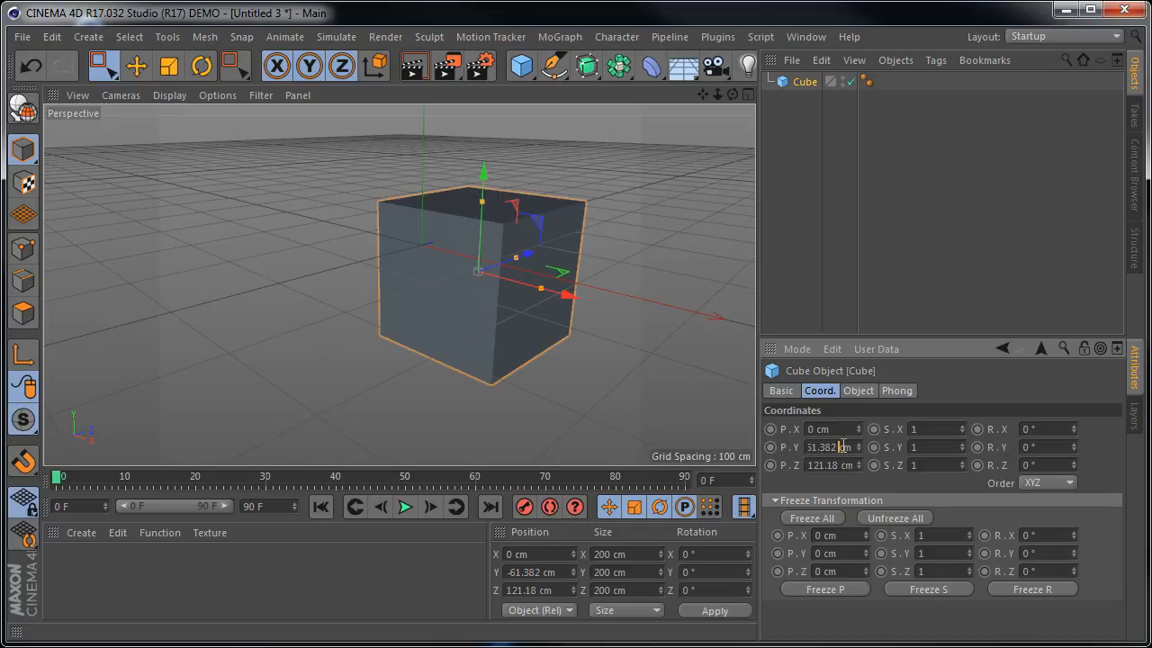
double_click(843, 446)
text(0)
key(Tab)
text(0)
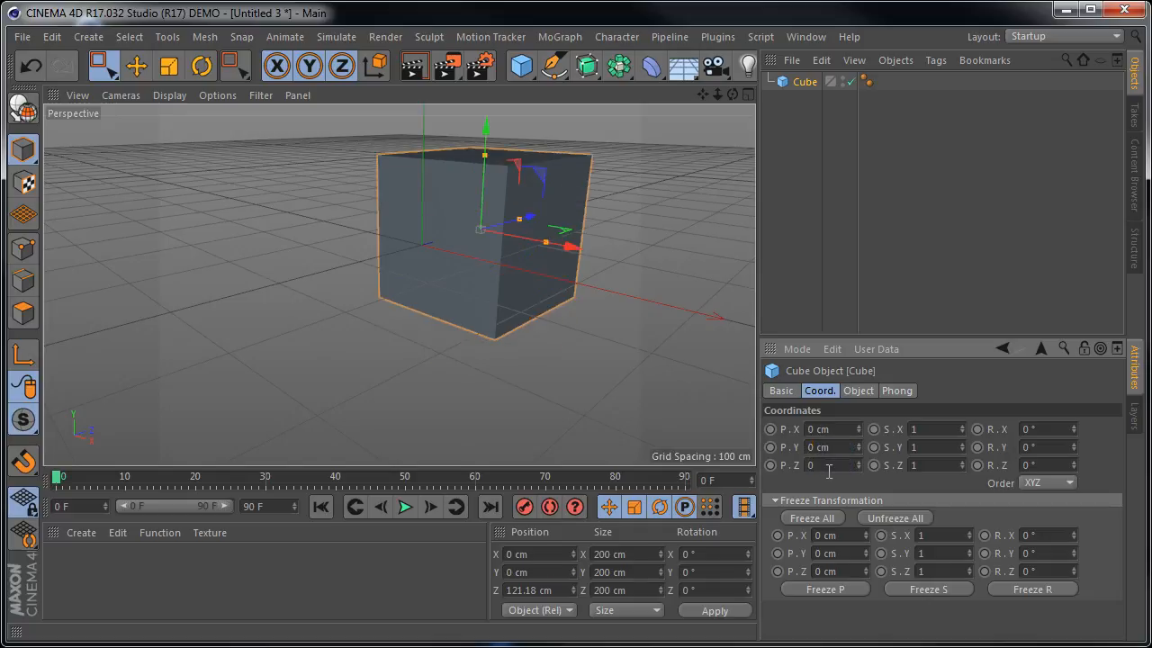
key(Return)
Reselect the Cube and set the Perspective viewport's display mode to Gouraud Shading (Lines)
click(666, 315)
click(450, 275)
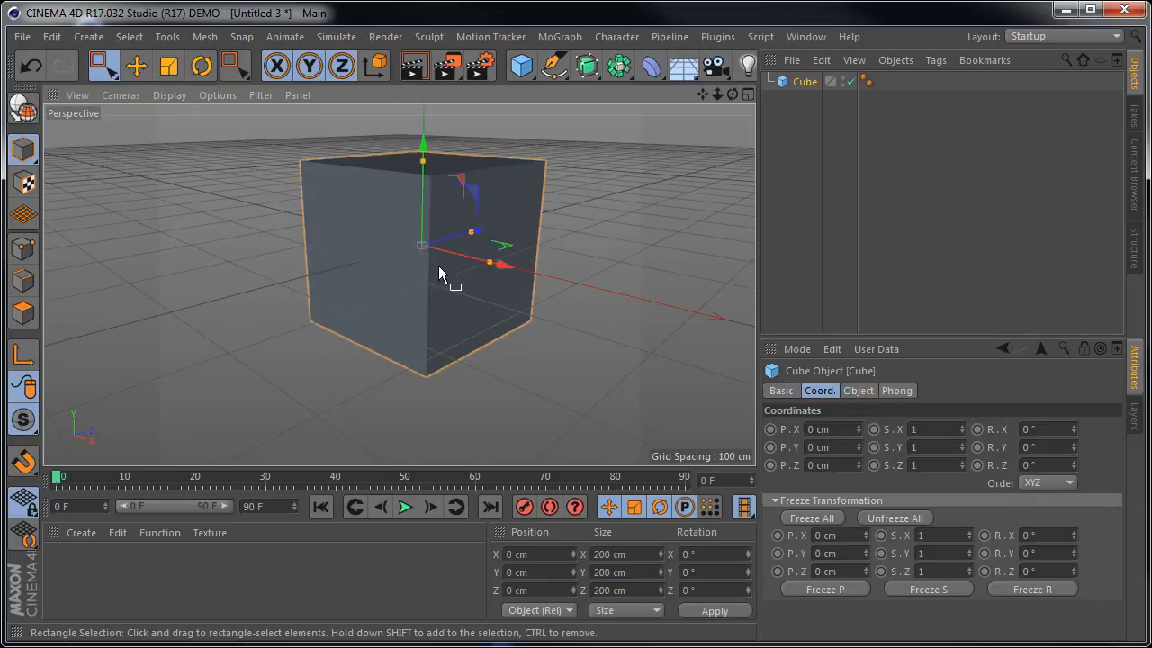
click(169, 94)
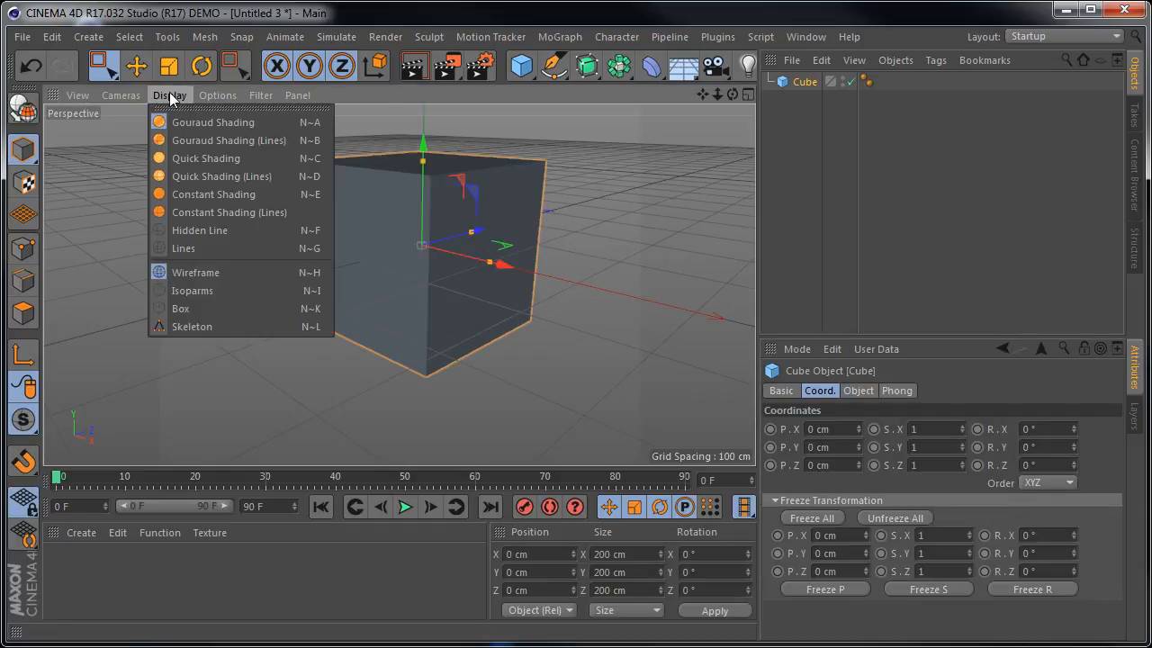
click(193, 140)
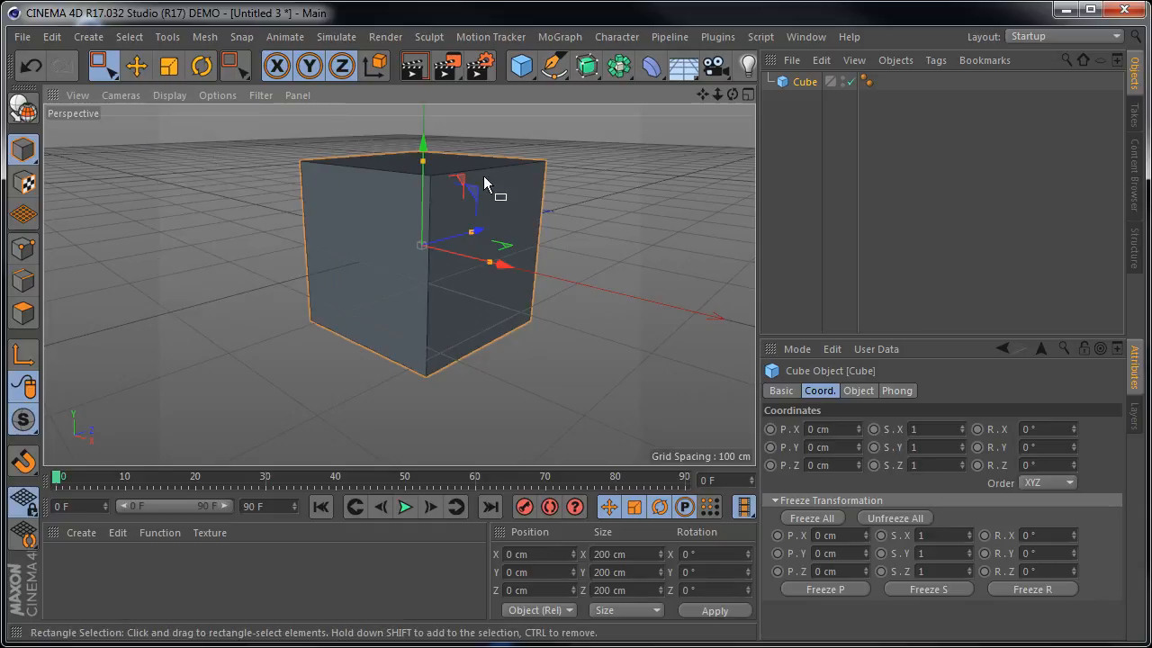
Increase the Cube's scale to 2 in X, about 1.45 in Y and about 2.03 in Z
click(936, 429)
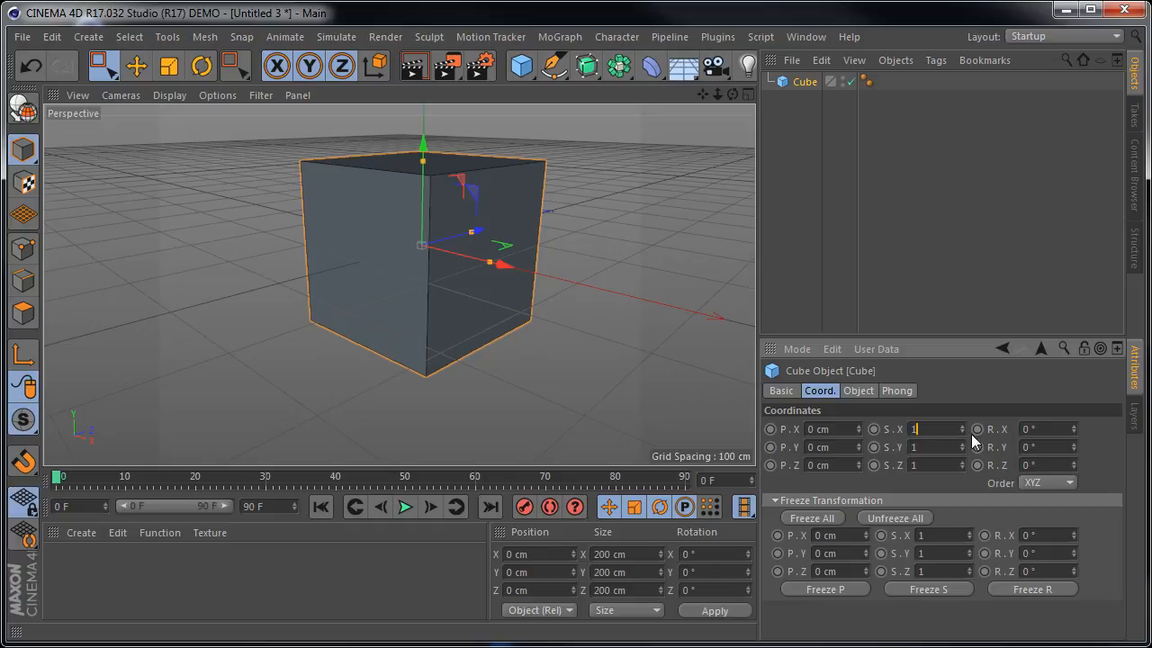
drag(961, 427, 963, 432)
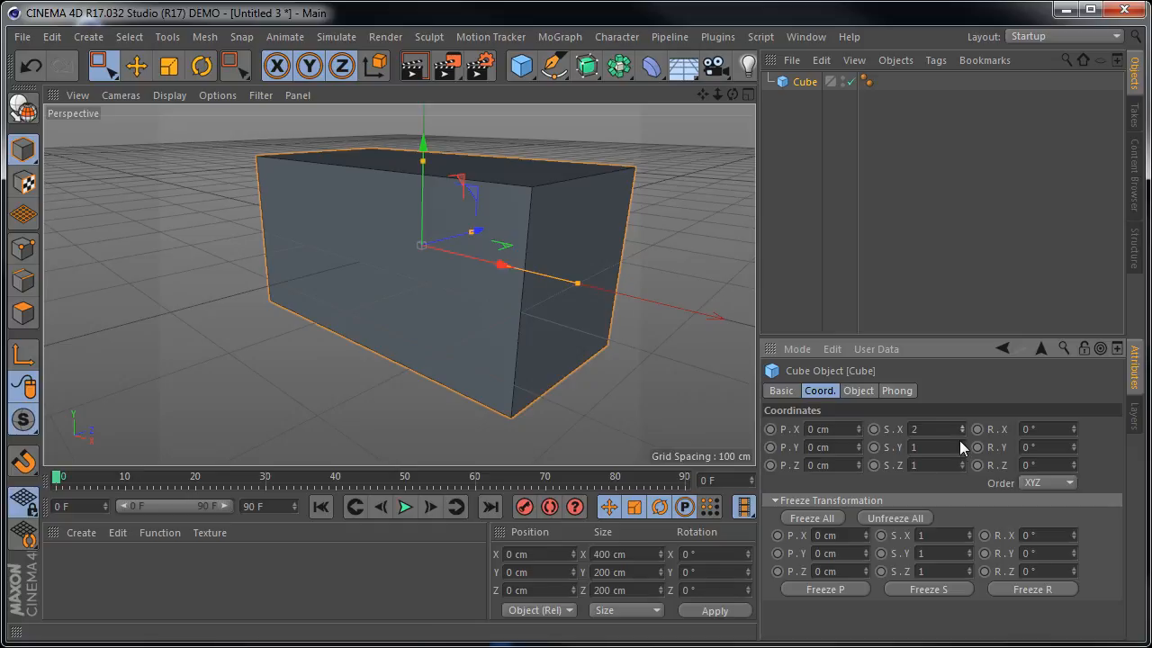
drag(961, 446, 962, 471)
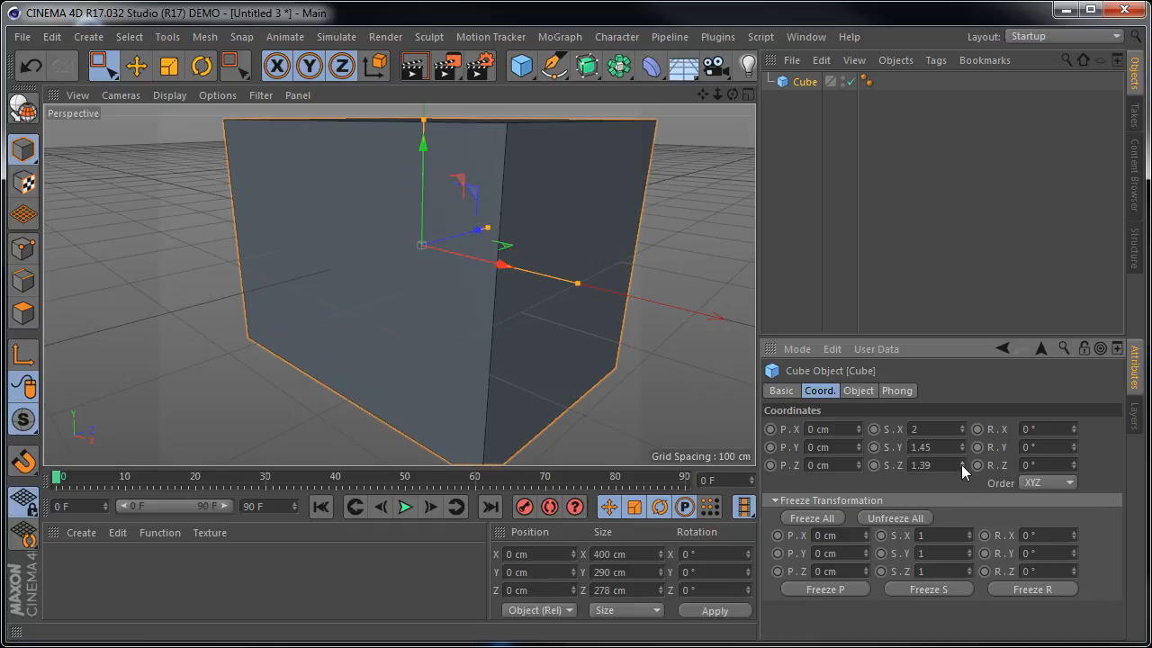
drag(961, 461, 962, 464)
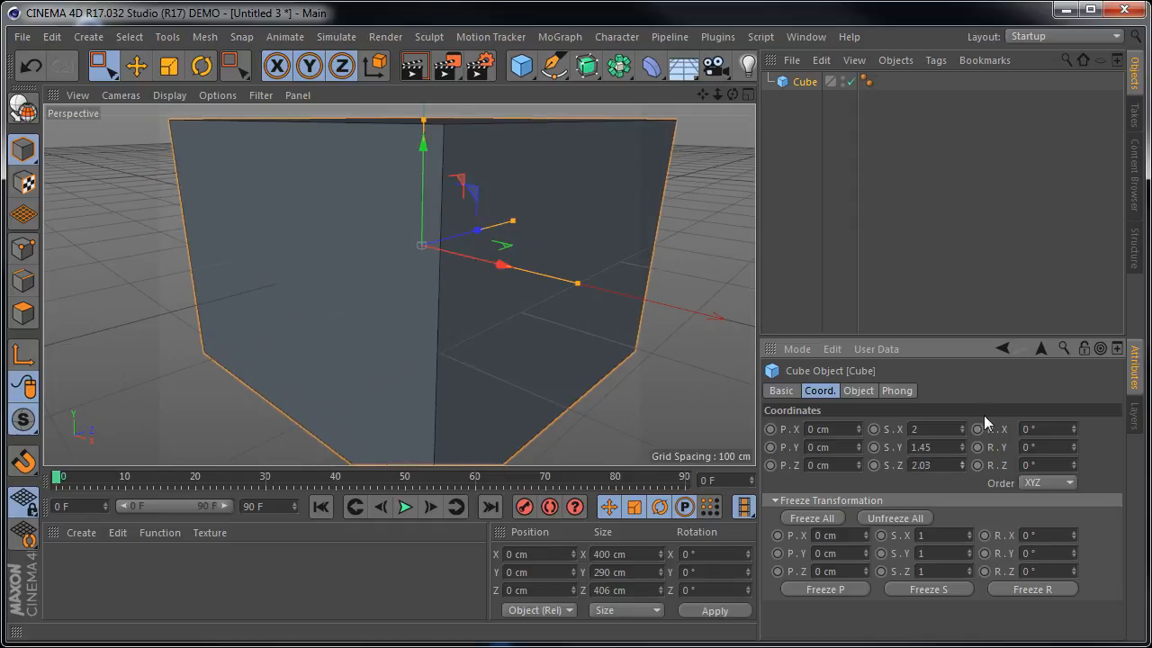
Reset the Cube's X, Y and Z scale to 1
double_click(942, 428)
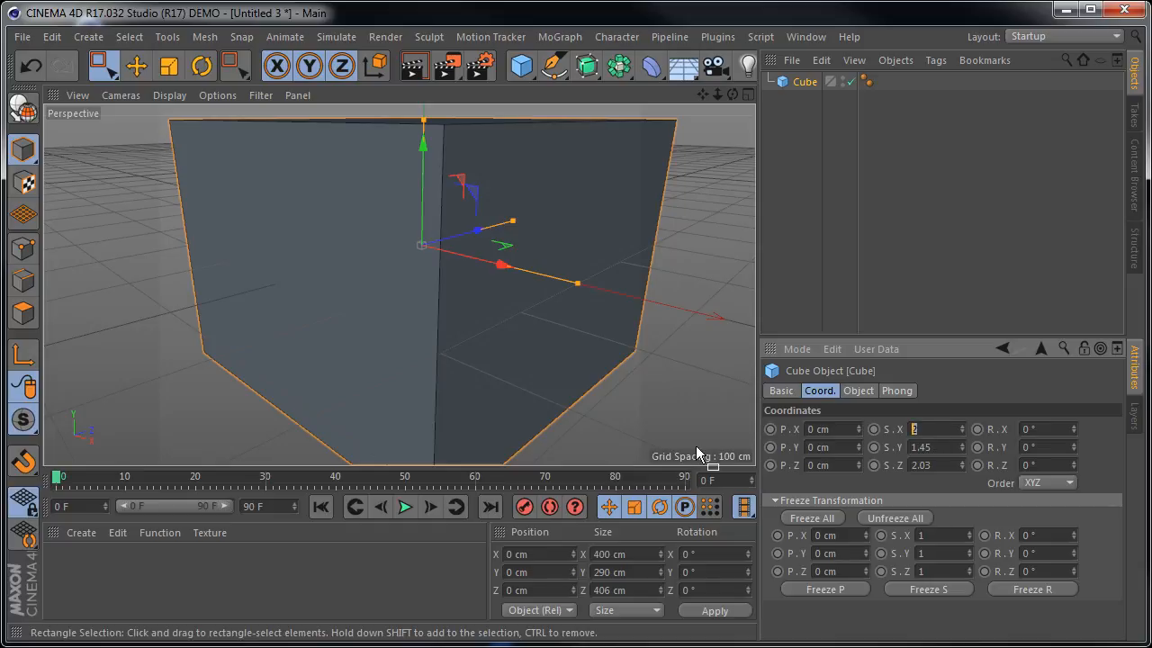
text(1)
key(Tab)
text(1)
key(Tab)
text(1)
key(Return)
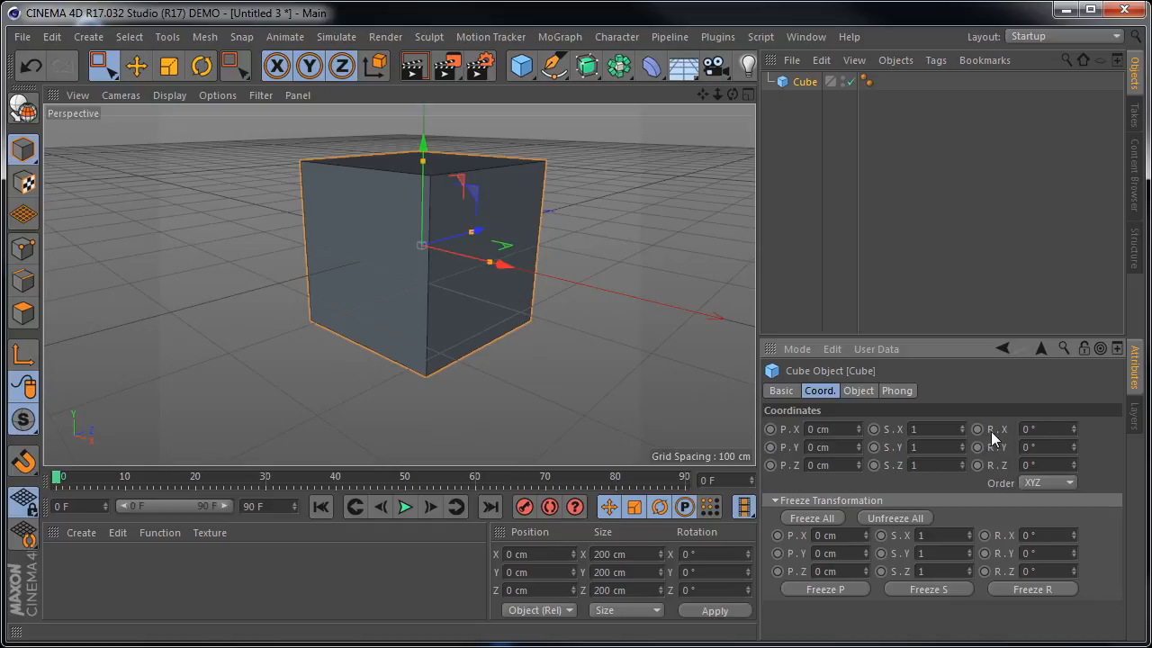
Rotate the Cube to about -5° around X, and reset its X rotation to 0°
click(1069, 430)
mouse_move(1072, 429)
mouse_down()
mouse_move(1073, 378)
mouse_move(1073, 430)
mouse_up()
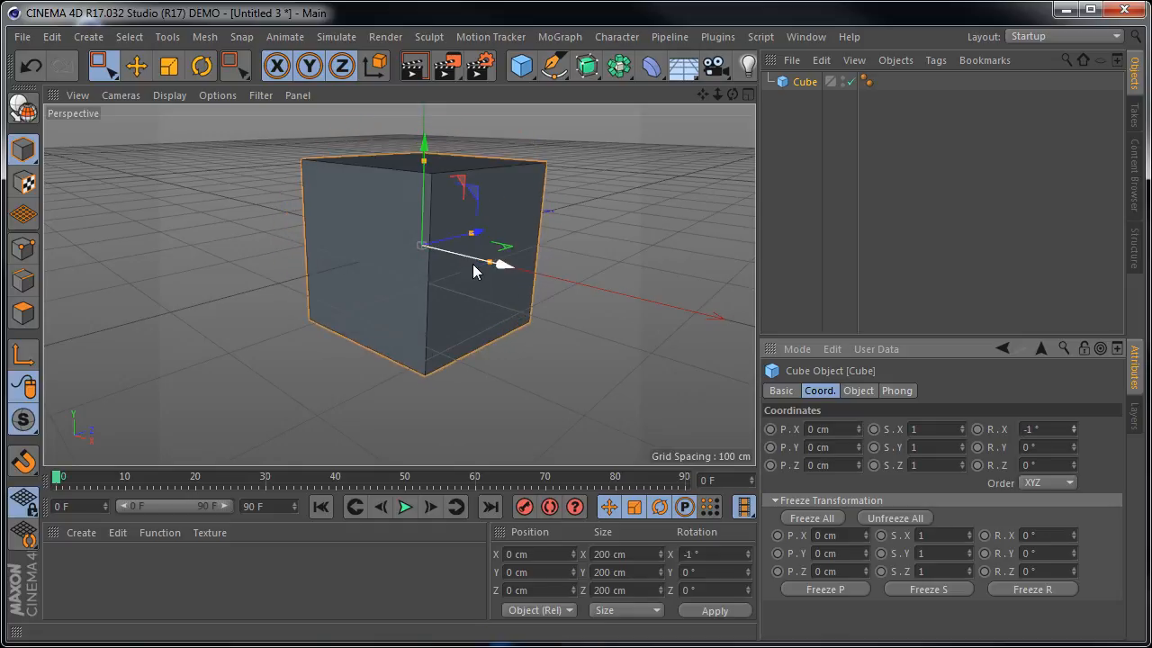
drag(1076, 430, 1079, 488)
double_click(1069, 429)
text(0)
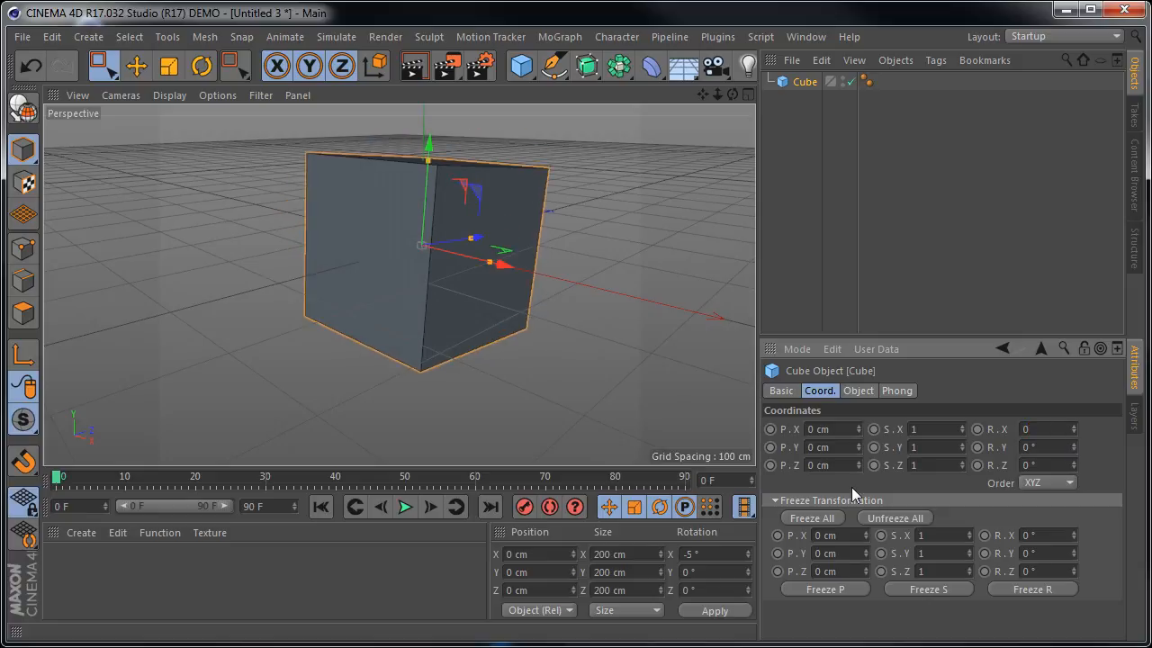
key(Return)
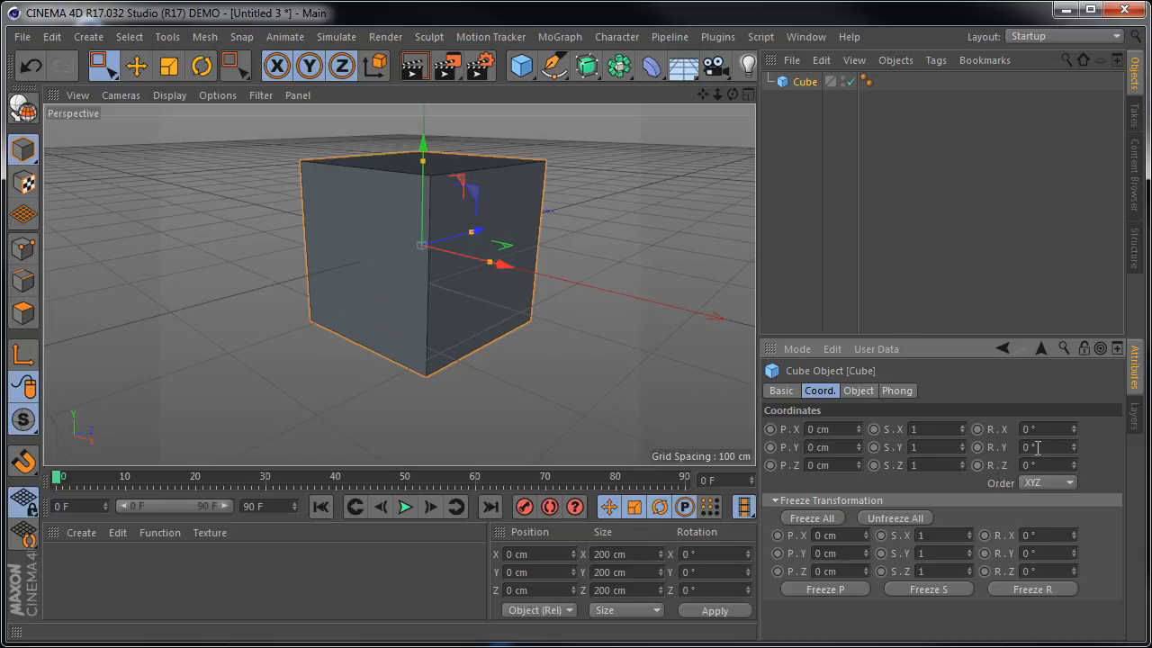
Rotate the Cube to -5° around Y and to 32° around Z in turn, undoing each rotation
mouse_move(1073, 448)
mouse_down()
mouse_move(1073, 423)
mouse_move(1074, 443)
mouse_up()
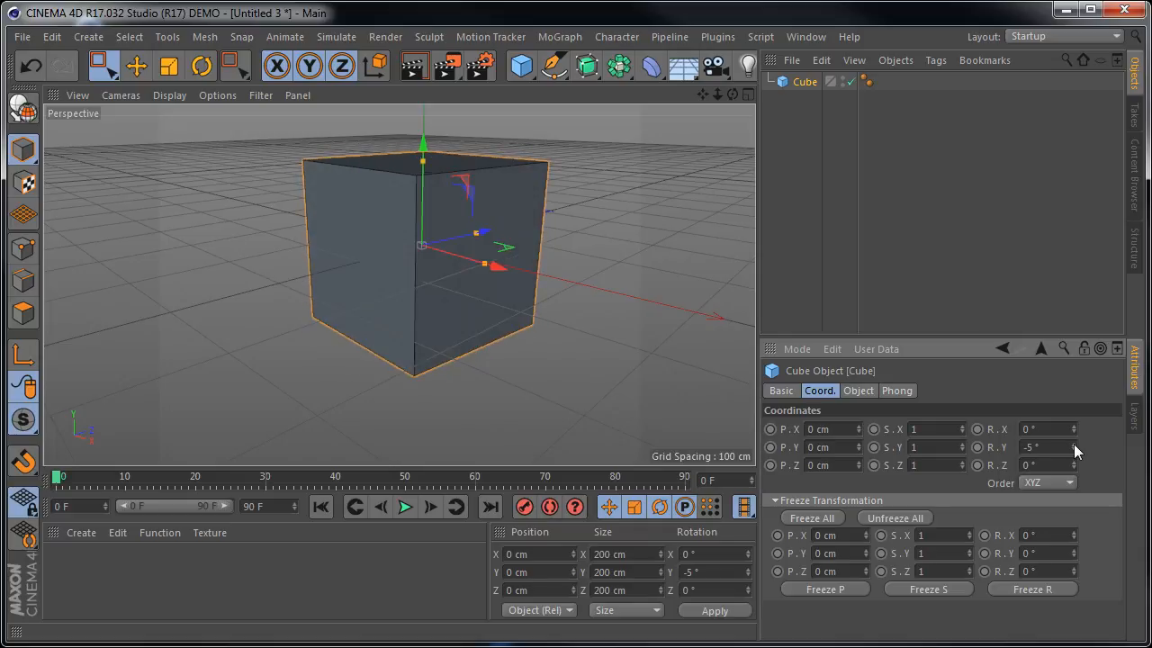
key(ctrl+z)
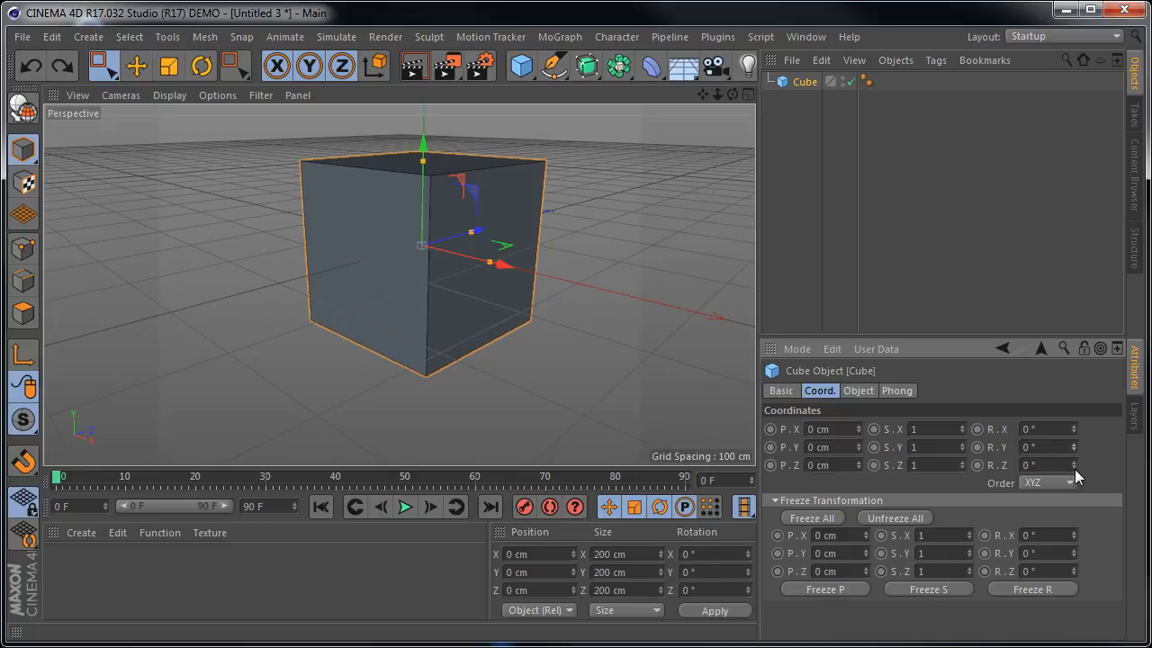
mouse_move(1074, 465)
mouse_down()
mouse_move(1074, 443)
mouse_move(1073, 455)
mouse_up()
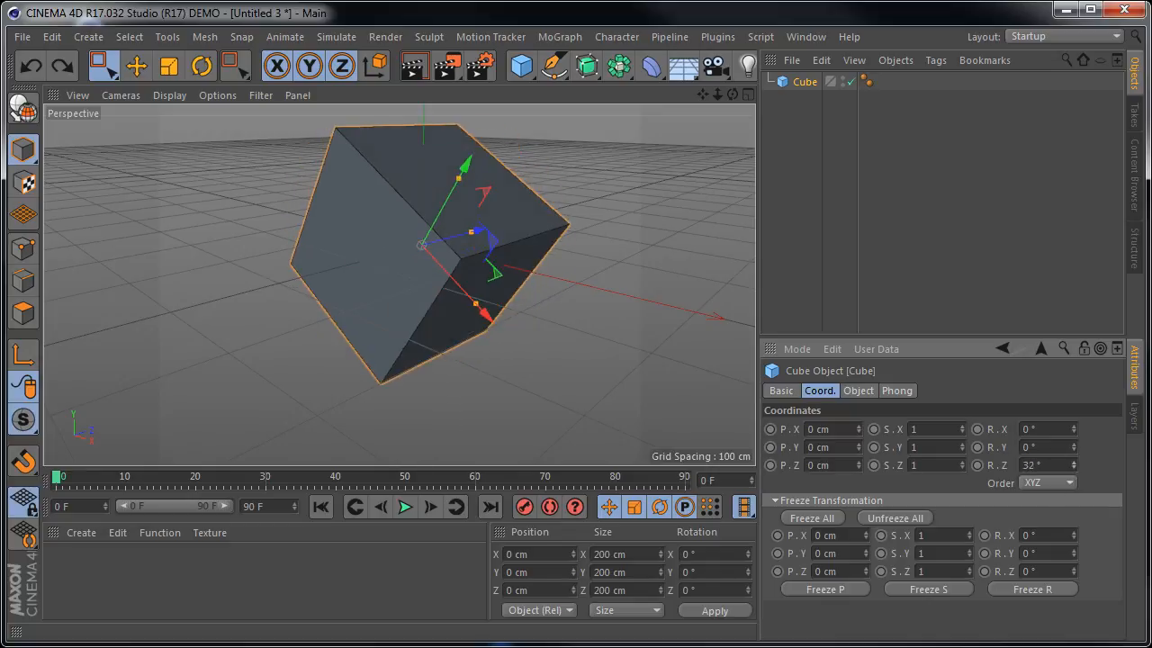
key(ctrl+z)
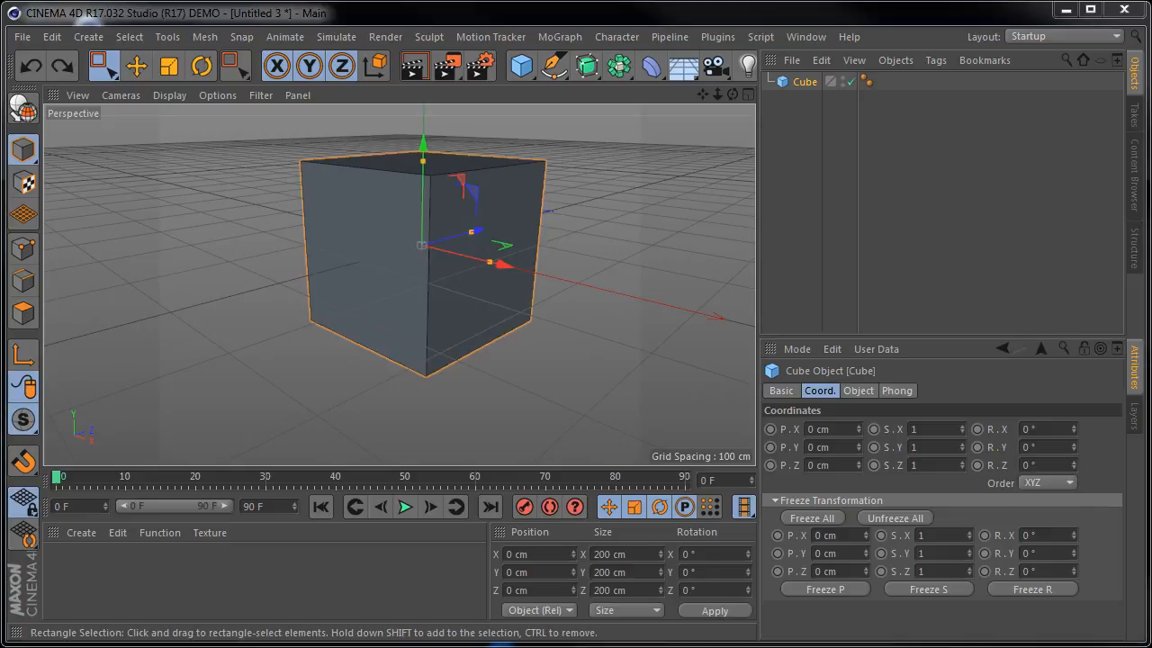
Set the Cube's X size to 100 cm in its object properties
click(859, 393)
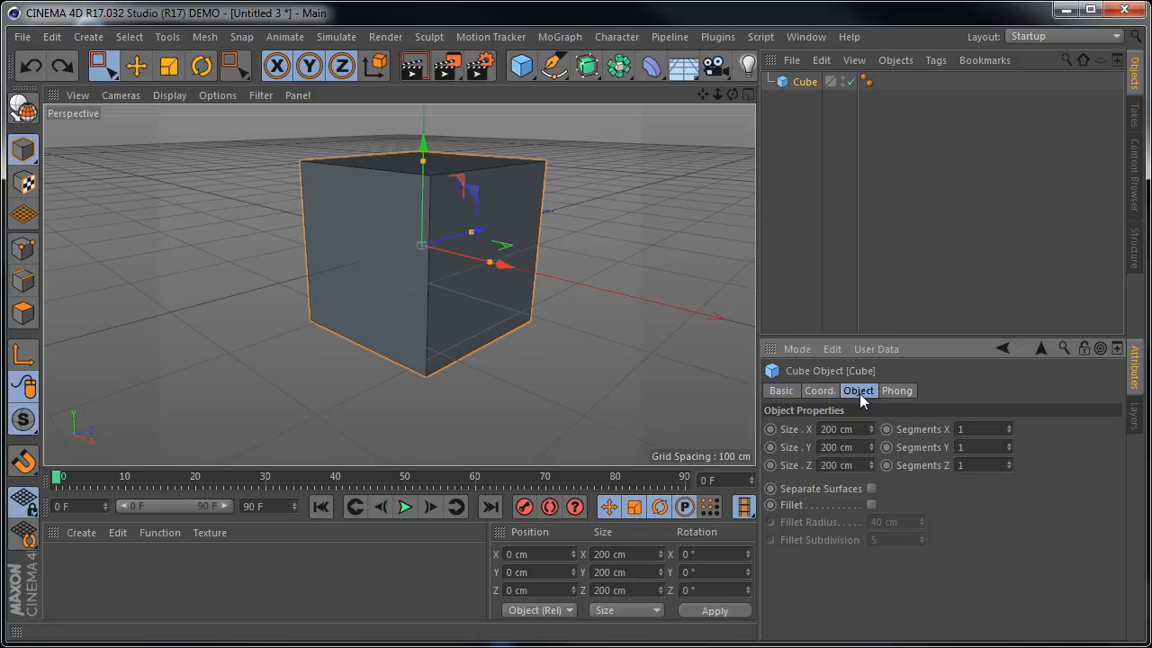
click(832, 429)
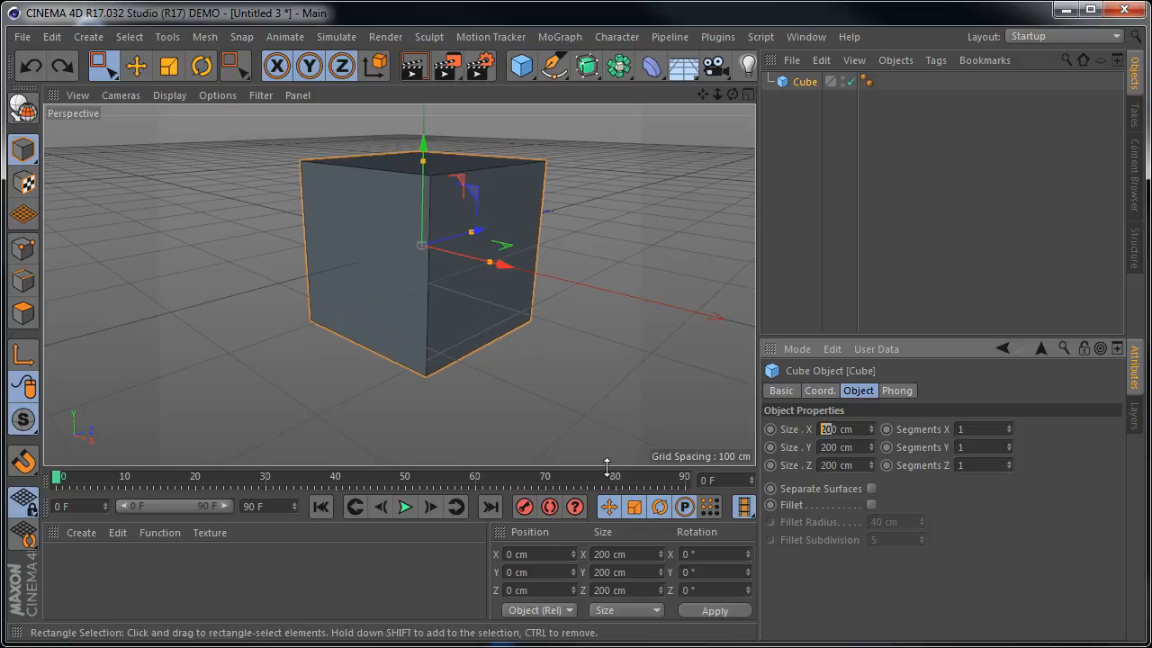
text(10)
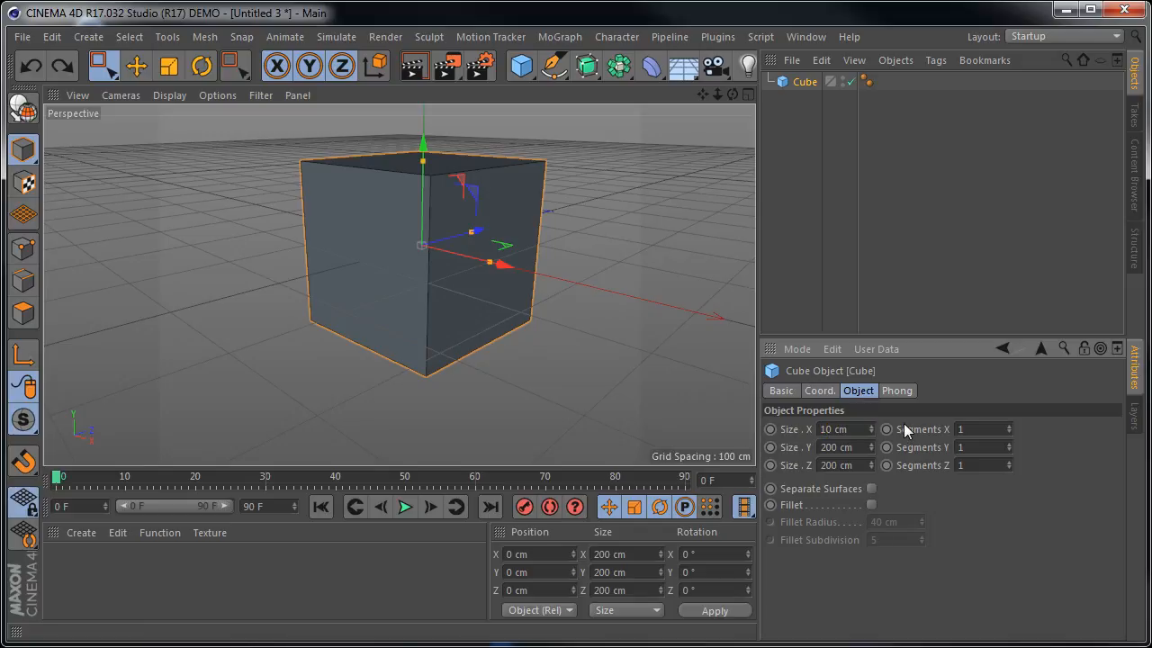
key(Return)
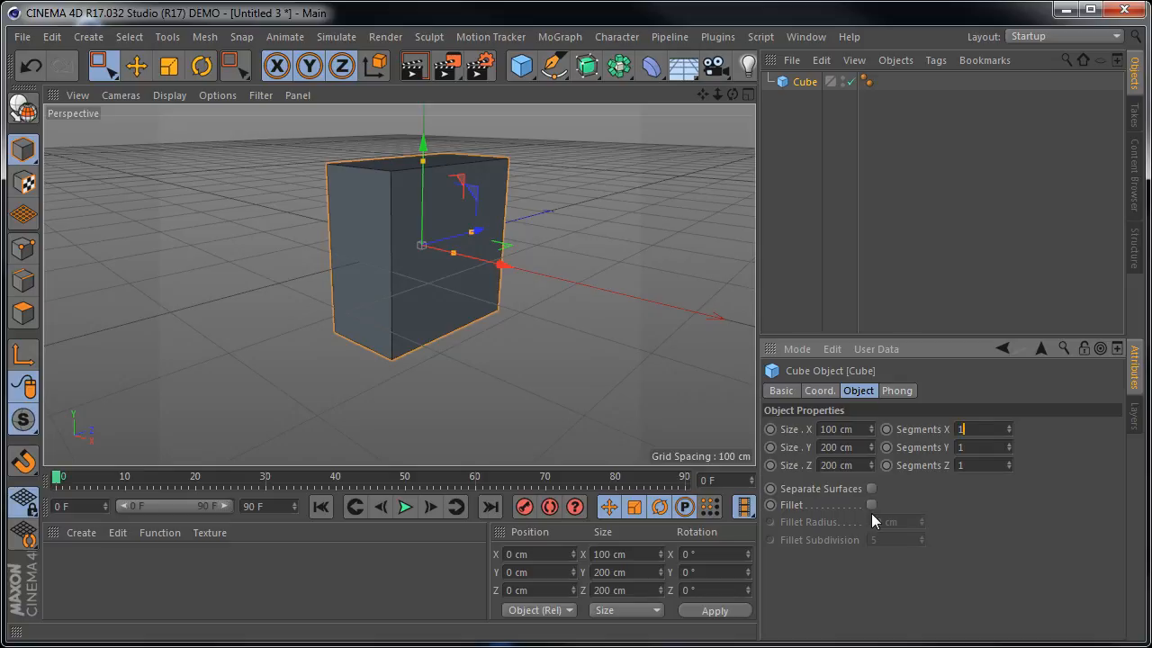
Increase the Cube's X segments to 8
click(970, 429)
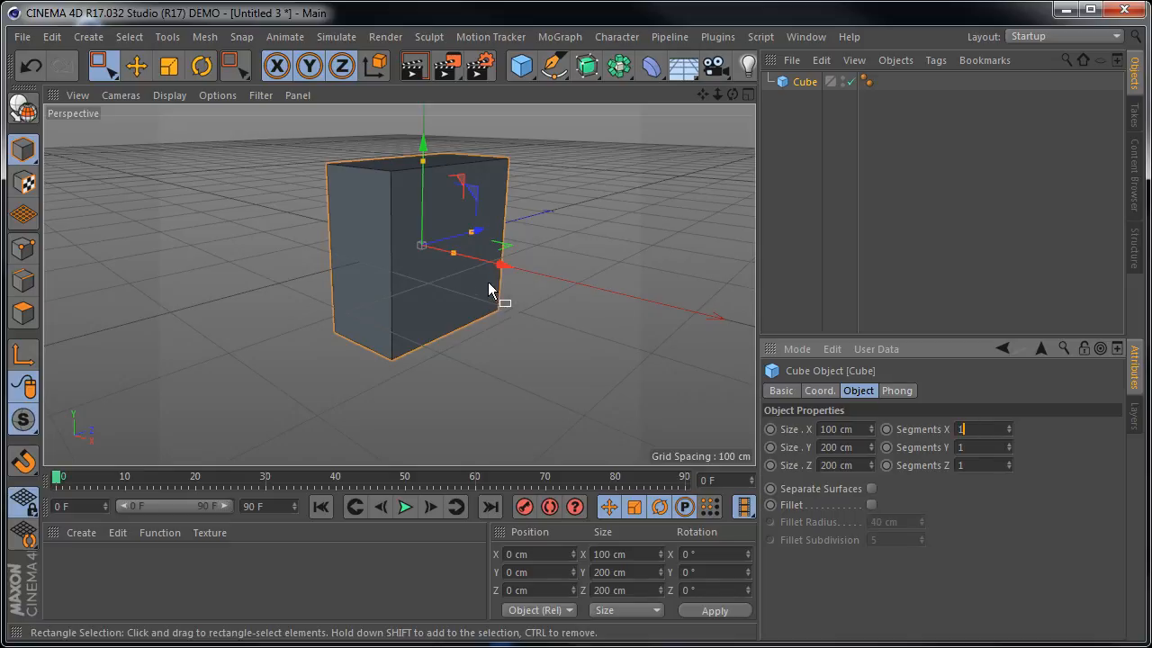
scroll(467, 257, up, 3)
alt+drag(341, 238, 437, 355)
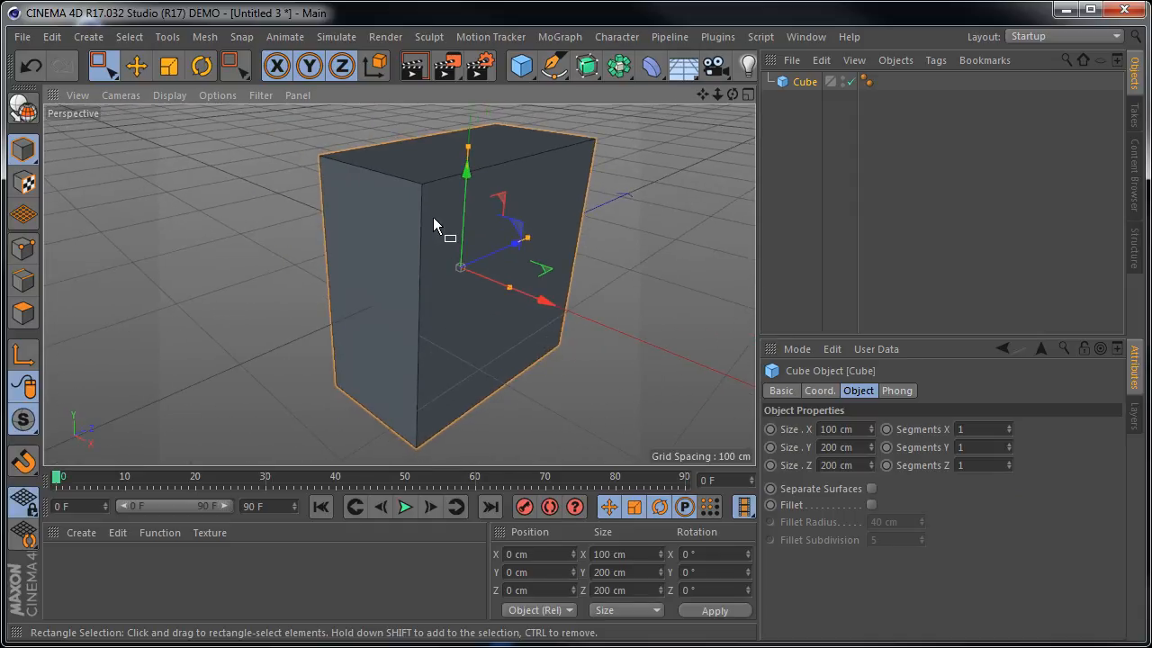
click(1011, 428)
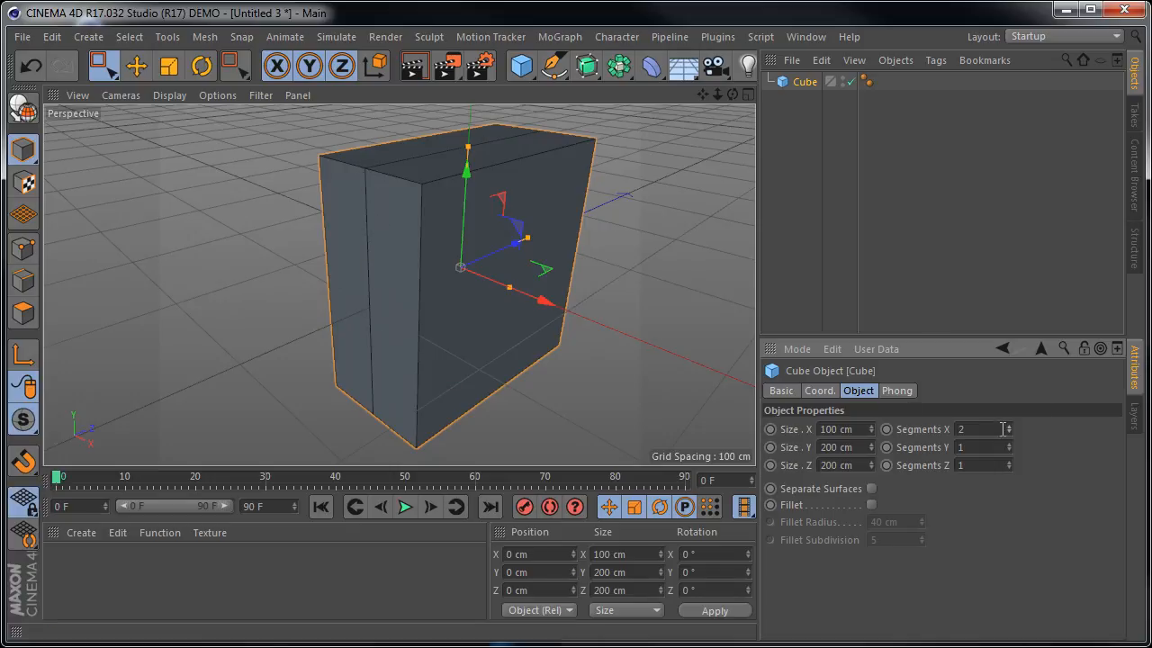
click(1009, 426)
click(1009, 427)
click(1010, 426)
click(1009, 427)
click(1009, 426)
click(1009, 426)
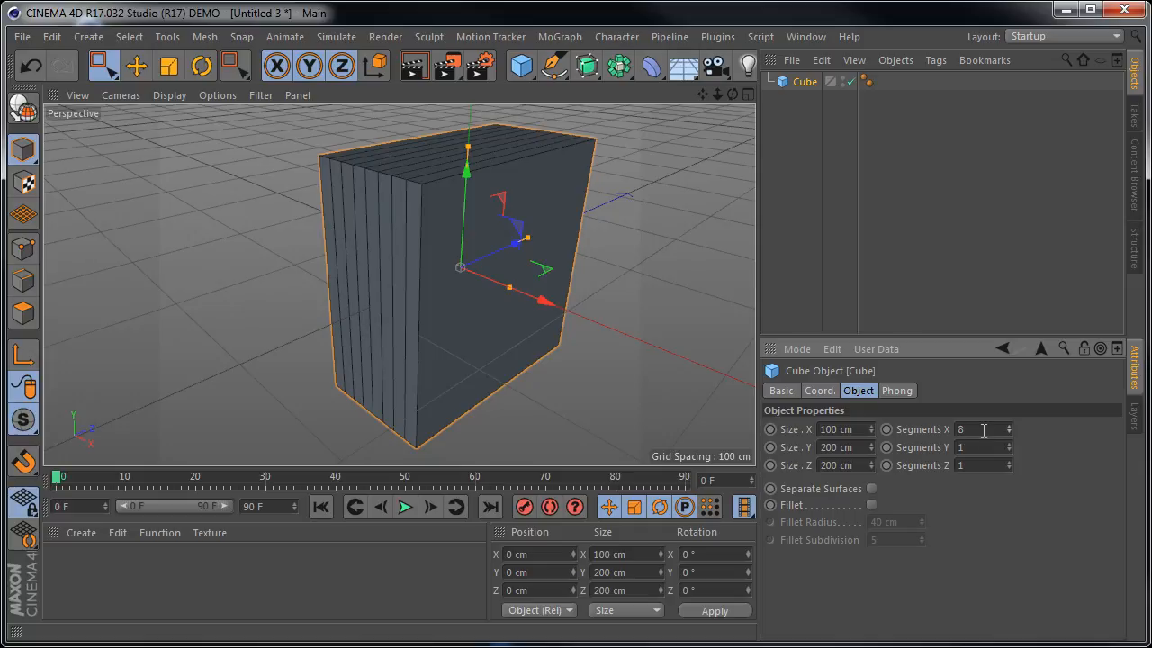
Reset the Cube's X segments to 1
click(983, 430)
text(1)
key(Return)
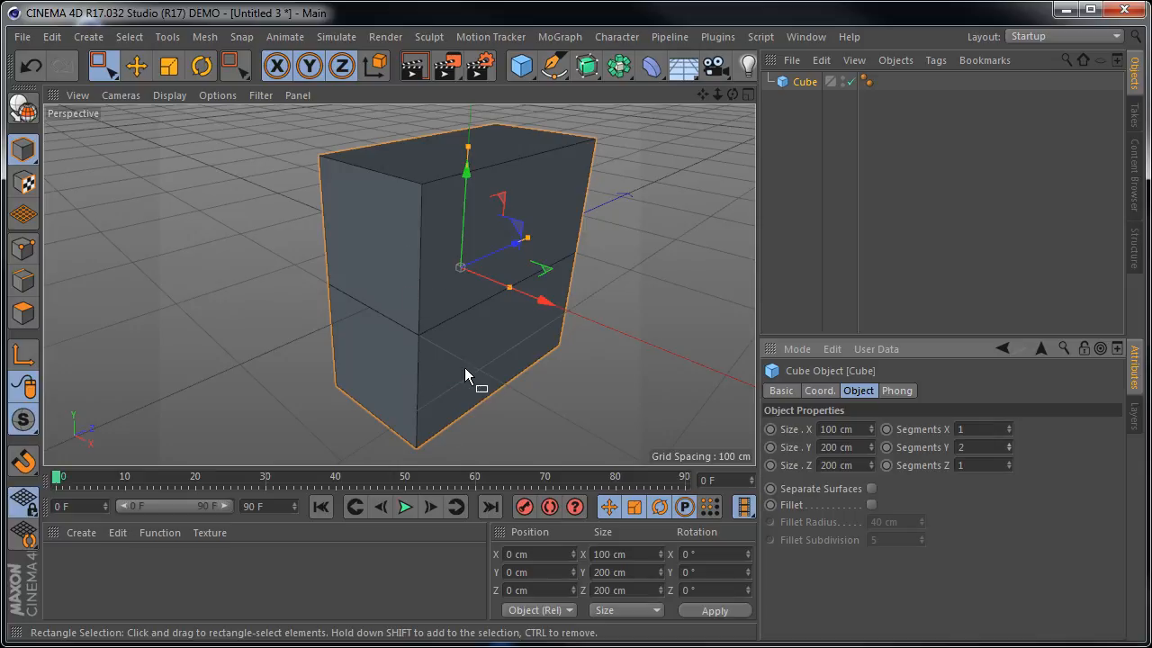
Raise the Cube's Y segments and Z segments in turn, returning each to 1
click(1008, 444)
click(1008, 443)
click(1009, 450)
click(1009, 450)
click(1009, 450)
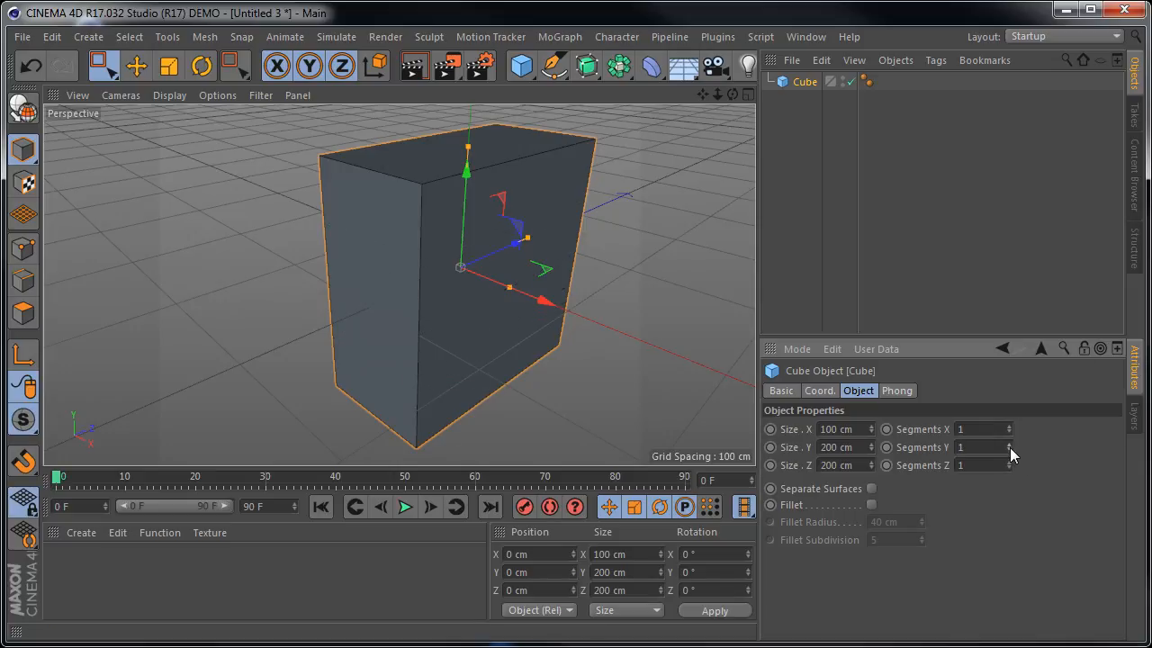
click(1009, 461)
click(1010, 462)
click(1009, 462)
click(1010, 468)
click(1009, 467)
click(1009, 468)
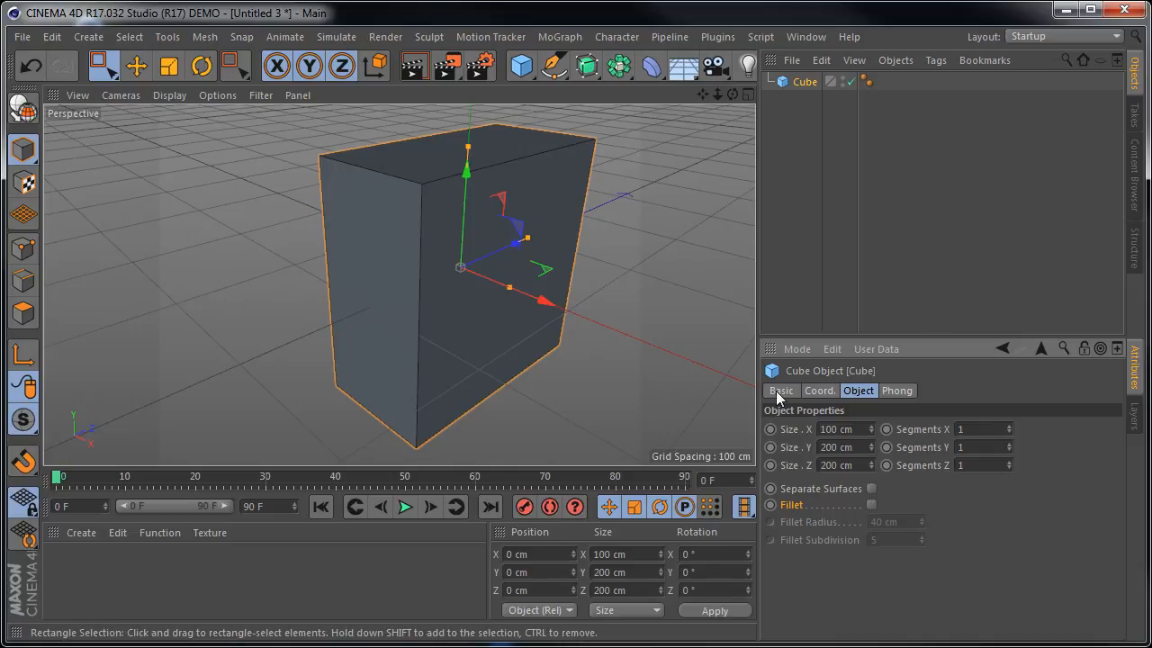
Enable Fillet on the Cube and reduce the fillet radius to 36 cm
click(870, 504)
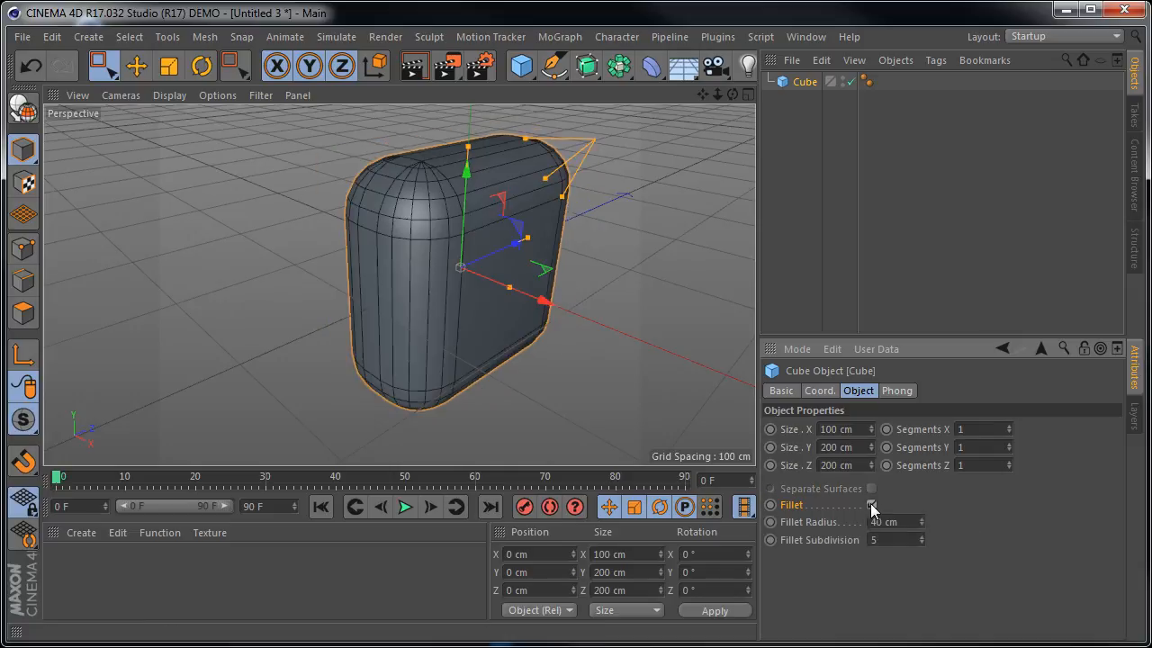
click(921, 523)
click(921, 524)
click(921, 524)
click(921, 524)
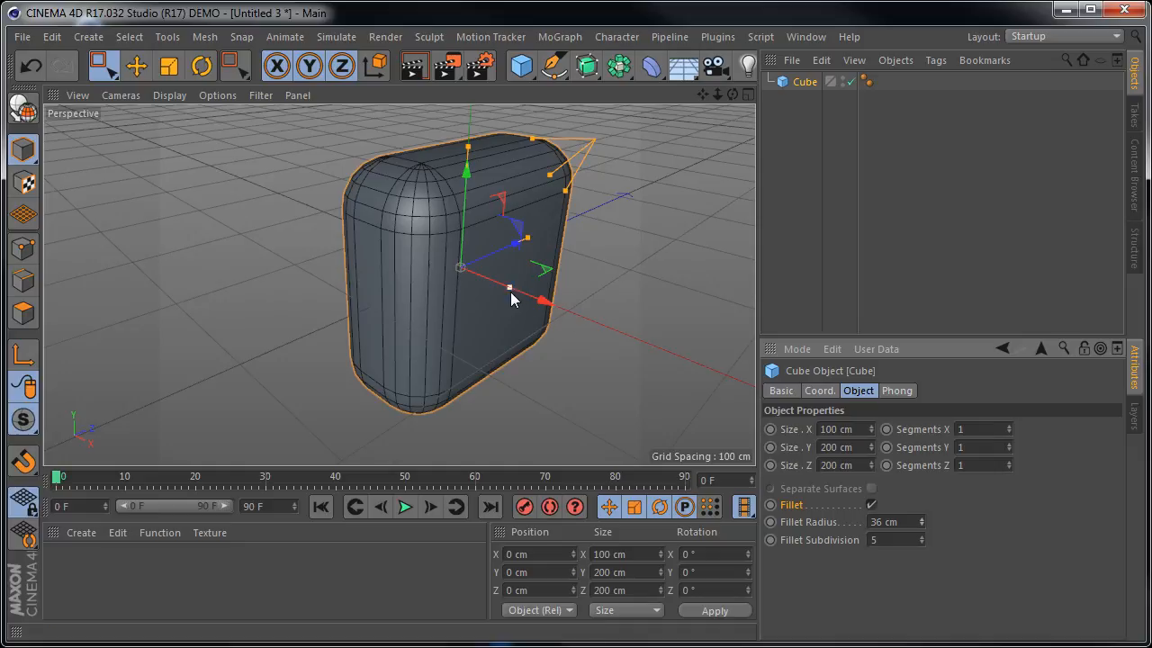
Resize the Cube to about 125 × 184 × 242 cm in the viewport and reduce its fillet radius to about 22.2 cm
mouse_move(508, 288)
mouse_down()
mouse_move(495, 284)
mouse_move(549, 311)
mouse_move(521, 299)
mouse_up()
mouse_move(530, 241)
mouse_down()
mouse_move(516, 249)
mouse_move(566, 229)
mouse_move(539, 233)
mouse_up()
mouse_move(474, 154)
mouse_down()
mouse_move(476, 183)
mouse_move(475, 165)
mouse_up()
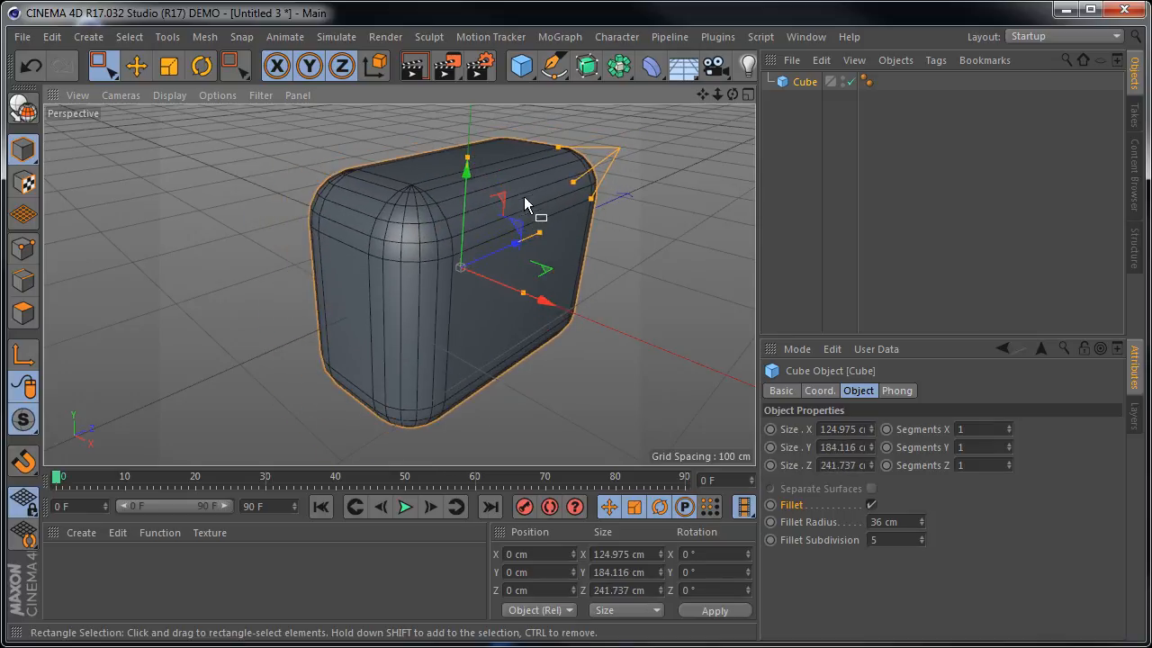
drag(556, 148, 581, 153)
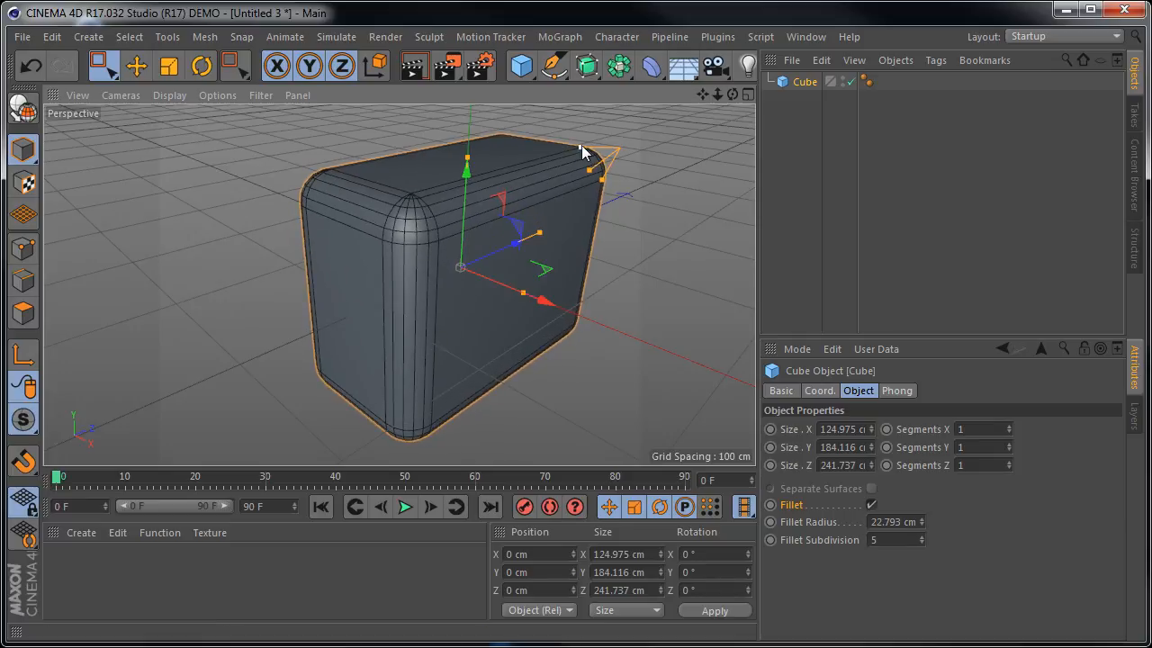
drag(583, 146, 591, 169)
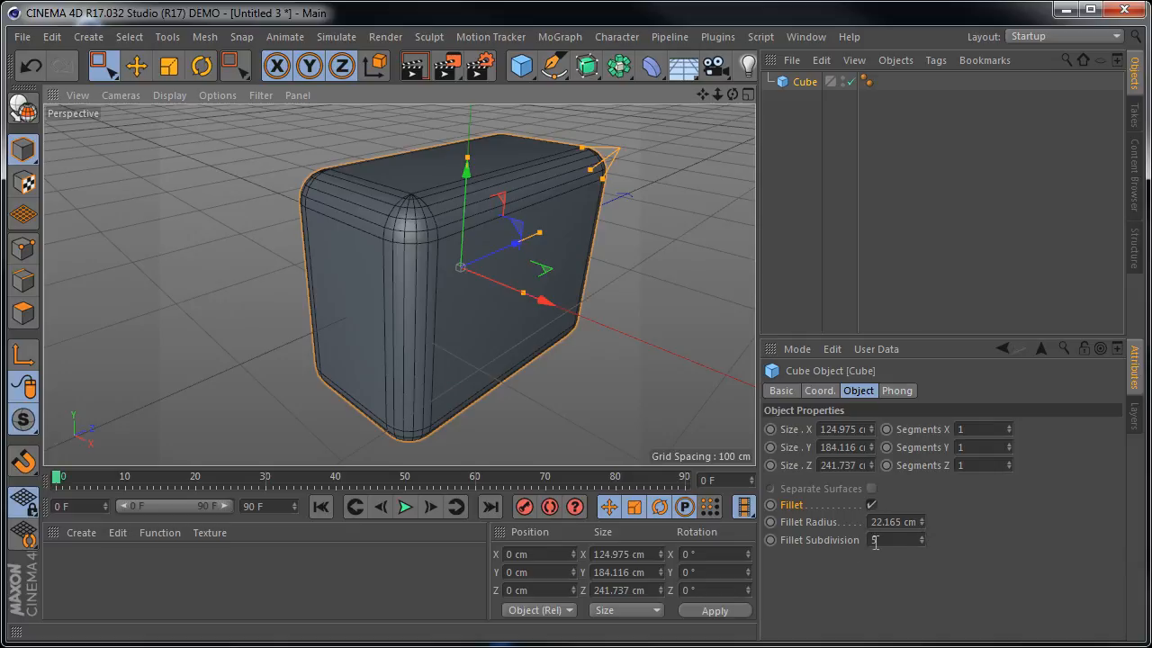
Try fillet subdivisions of 1 and 39 on the Cube, and settle on 4
click(878, 540)
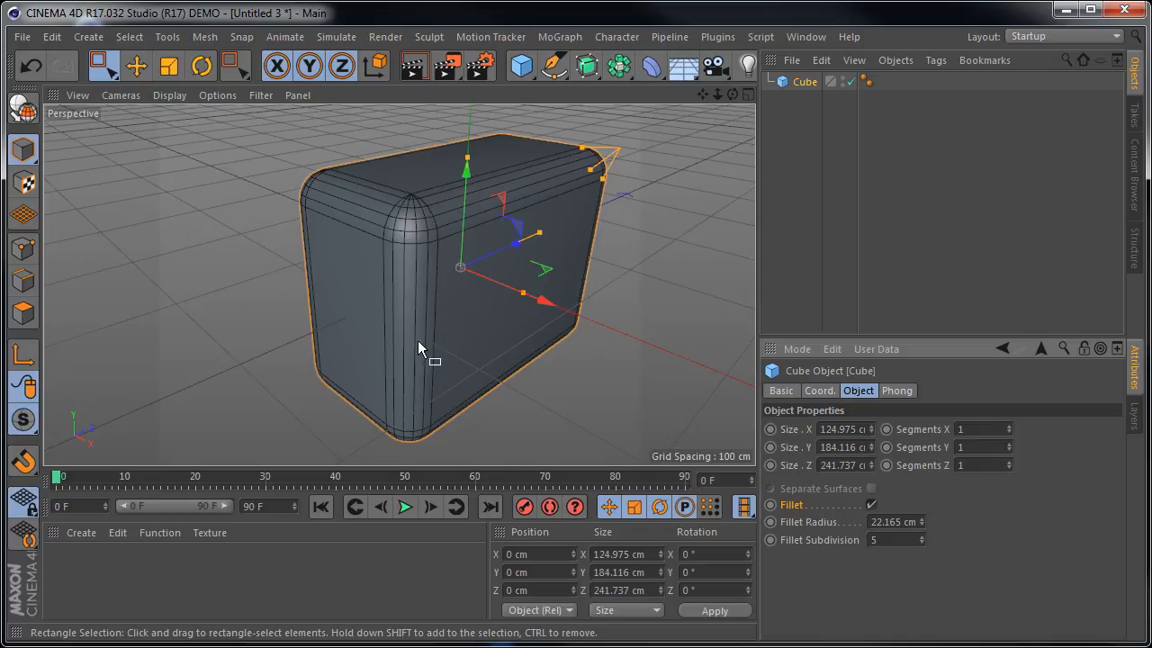
click(922, 543)
click(922, 542)
click(922, 543)
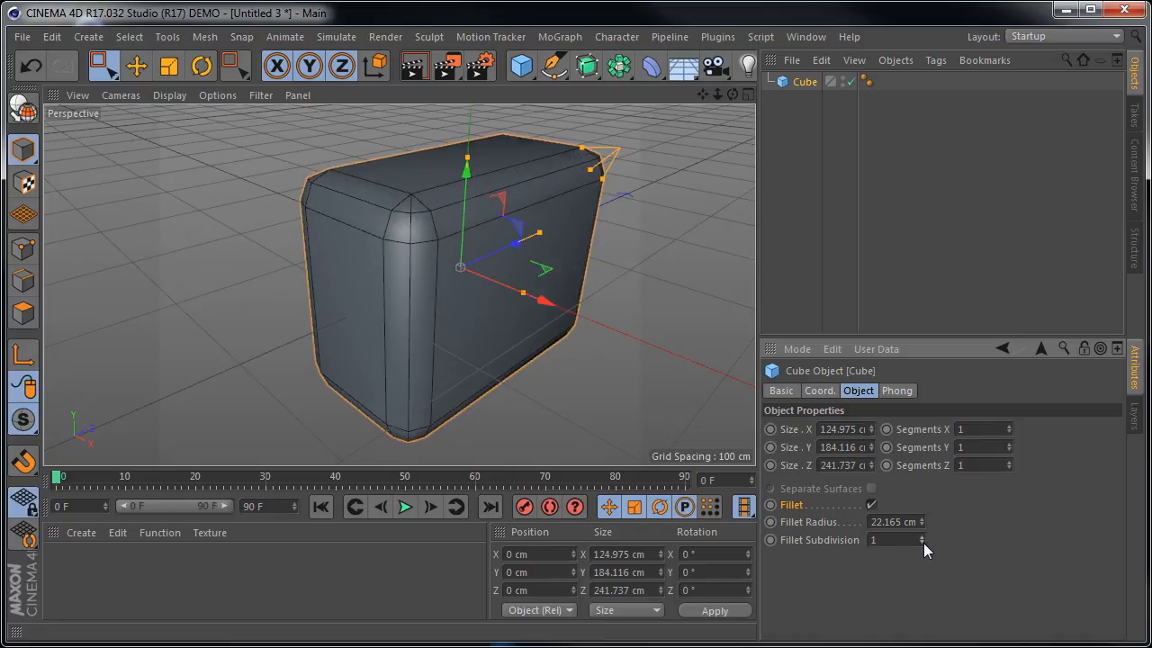
click(924, 543)
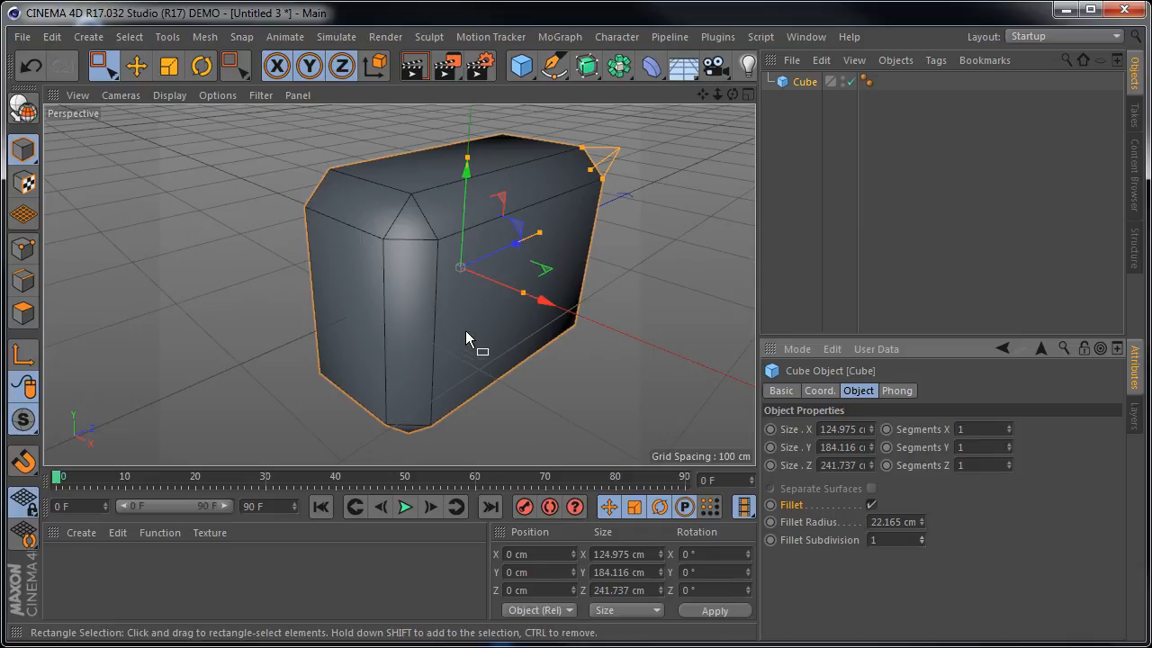
drag(924, 531, 923, 534)
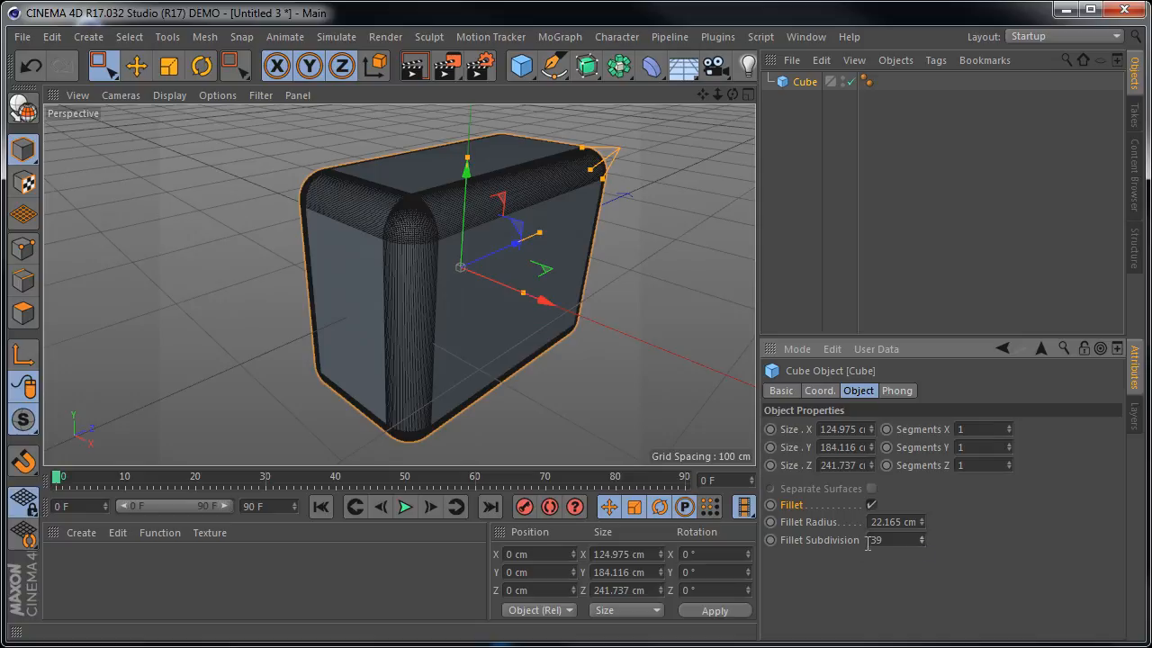
drag(922, 540, 922, 538)
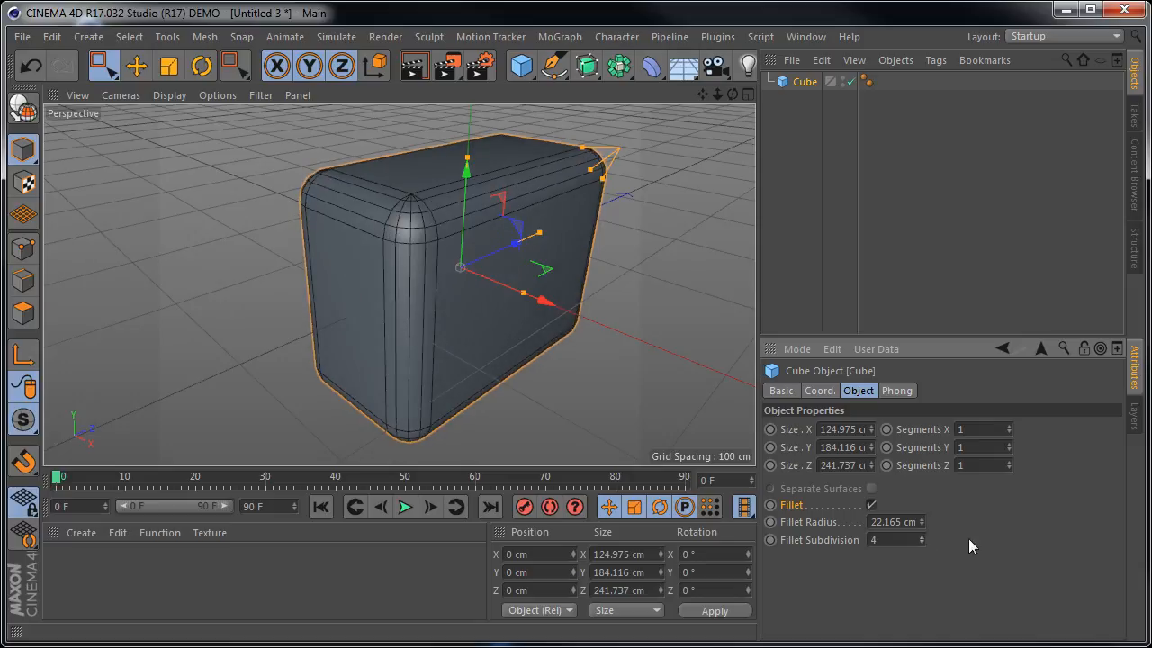
Lower the Cube's fillet radius to 9.165 cm
click(922, 525)
click(922, 525)
click(923, 524)
click(922, 525)
click(923, 524)
click(922, 524)
click(922, 525)
click(922, 525)
click(923, 524)
click(922, 525)
click(922, 524)
click(922, 524)
click(923, 524)
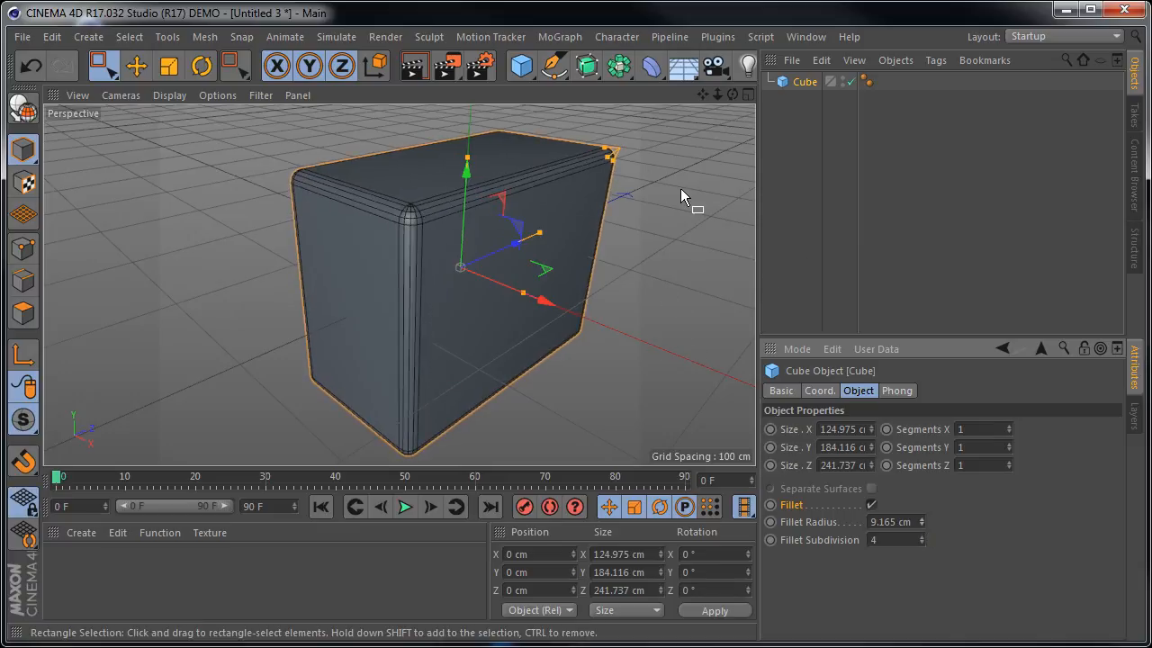
Deselect the Cube, preview it with a render of the Perspective view, and return to the editor view with the Cube reselected
click(136, 66)
click(673, 306)
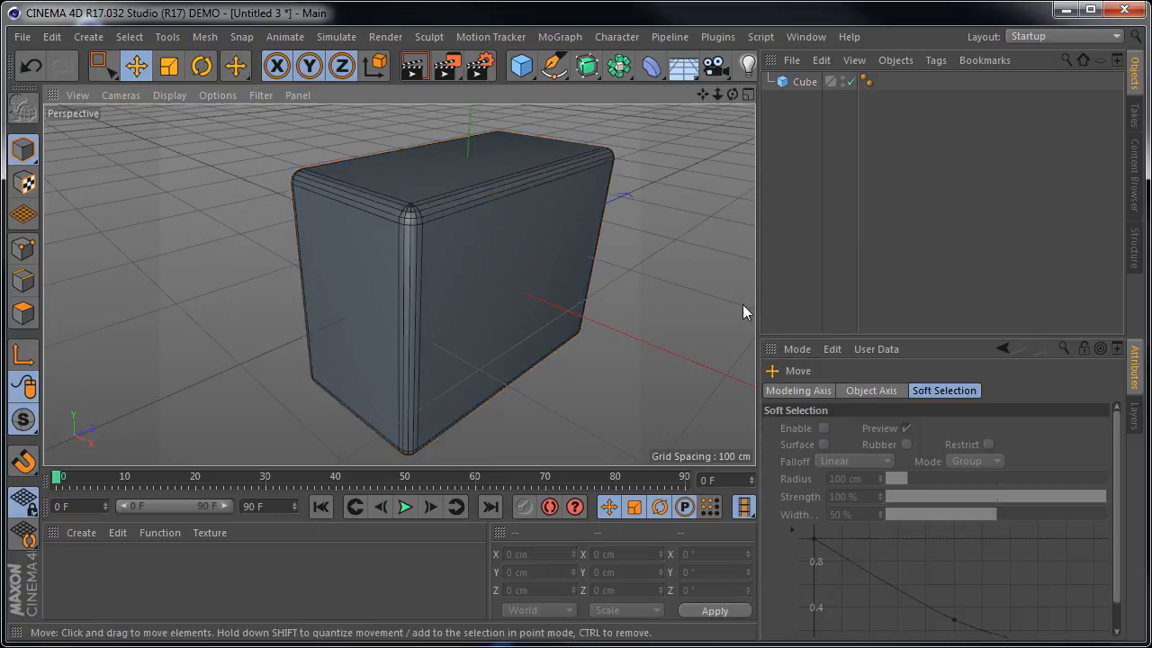
click(416, 68)
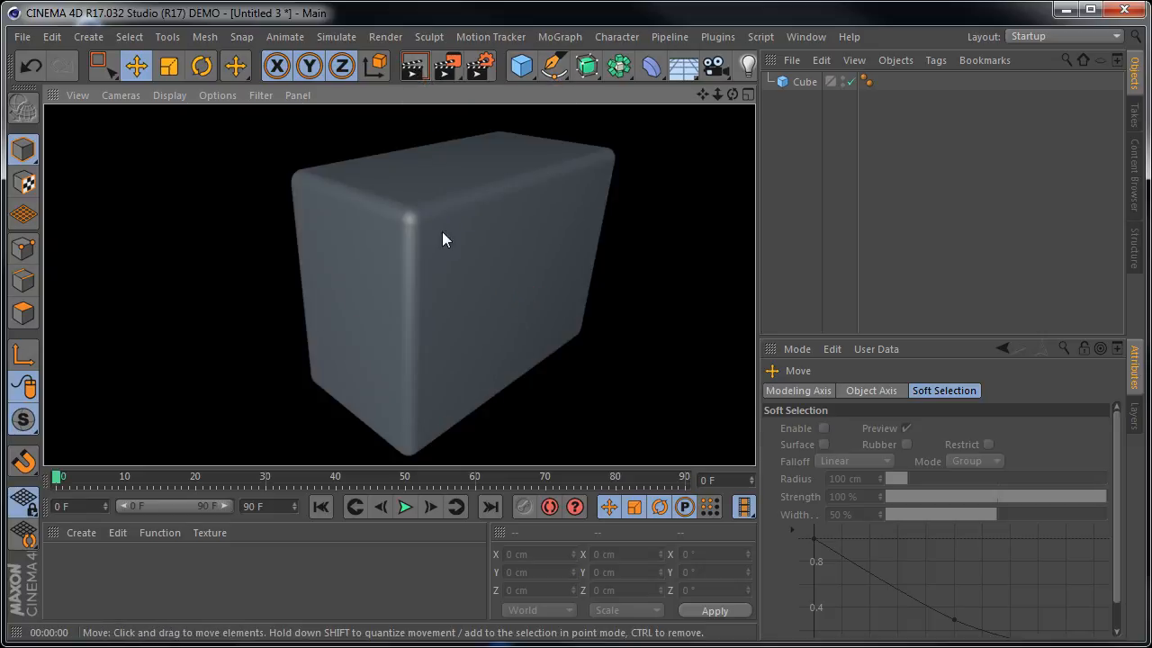
click(844, 282)
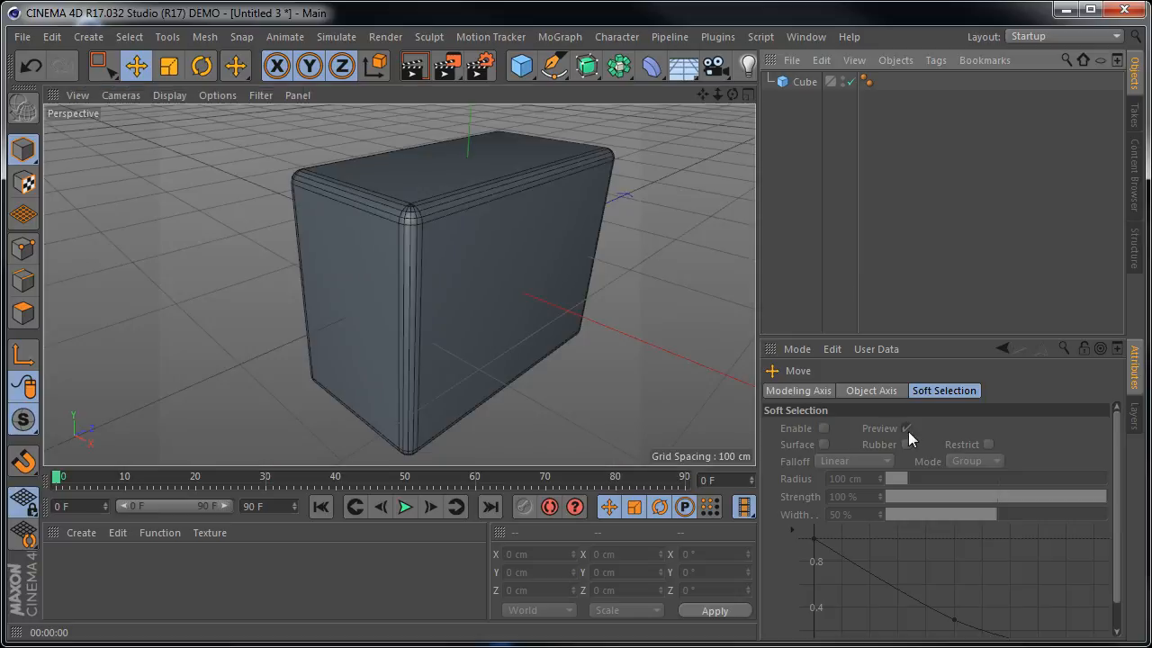
click(589, 252)
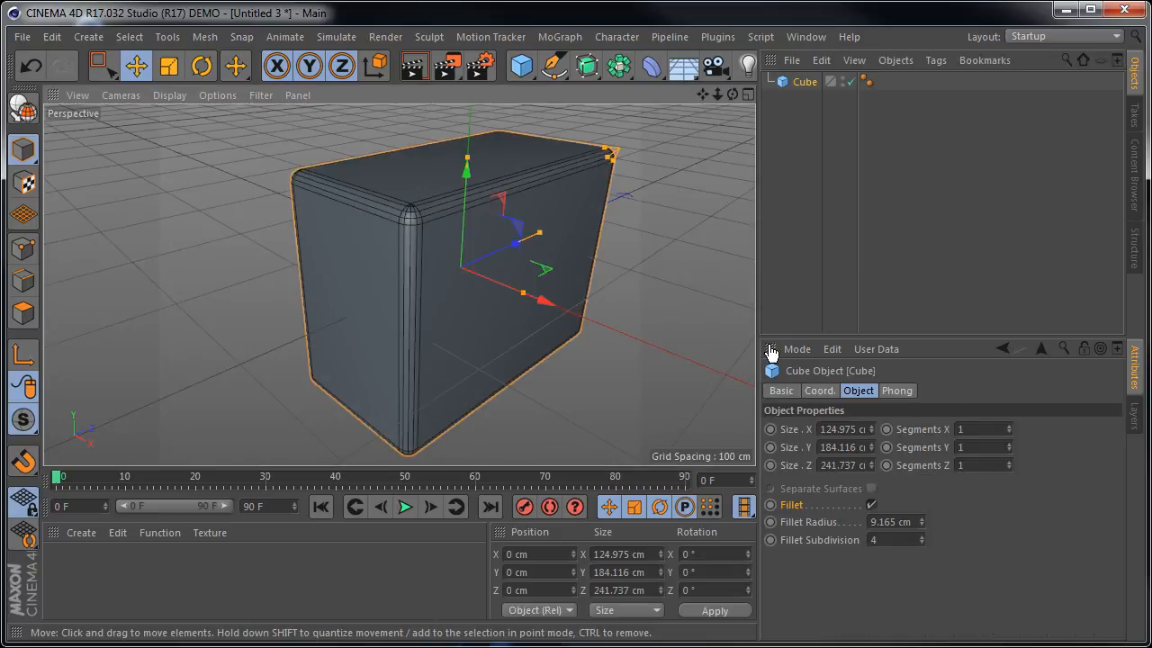
Show the Cube's Phong properties, then deselect and reselect the Cube
click(902, 393)
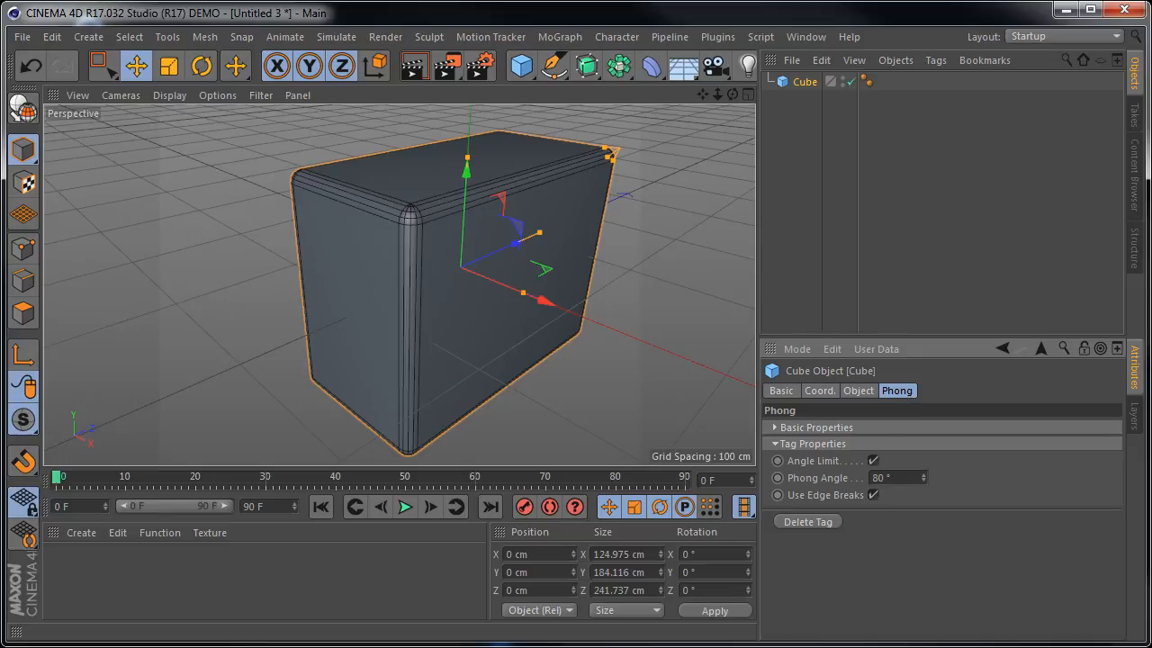
click(820, 142)
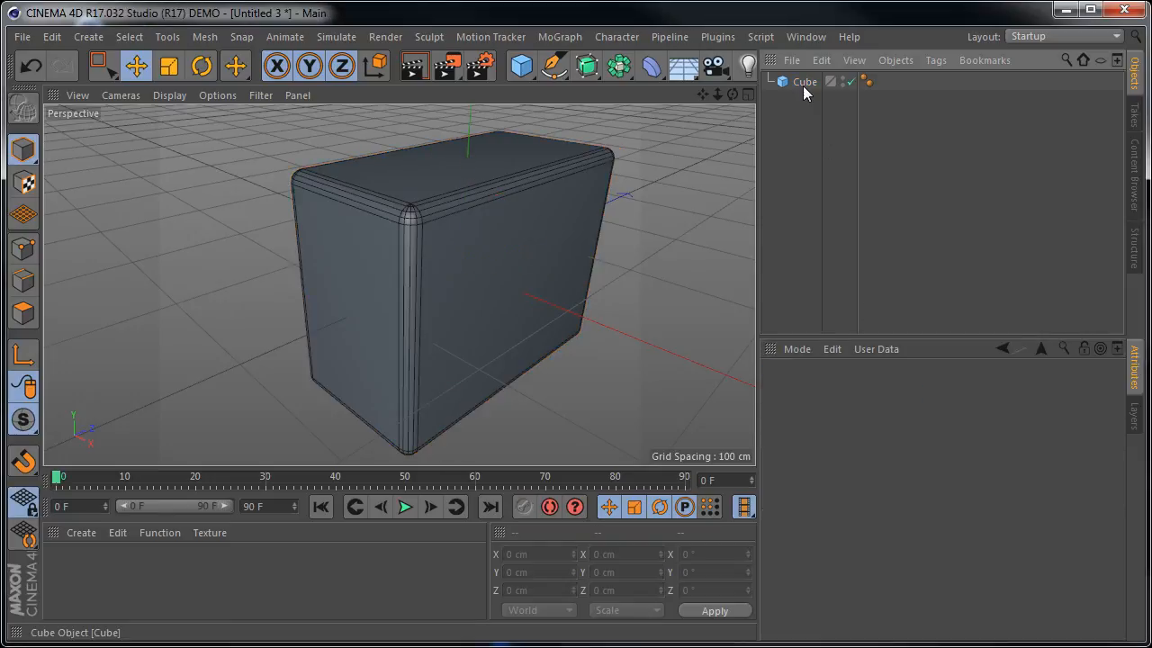
click(490, 238)
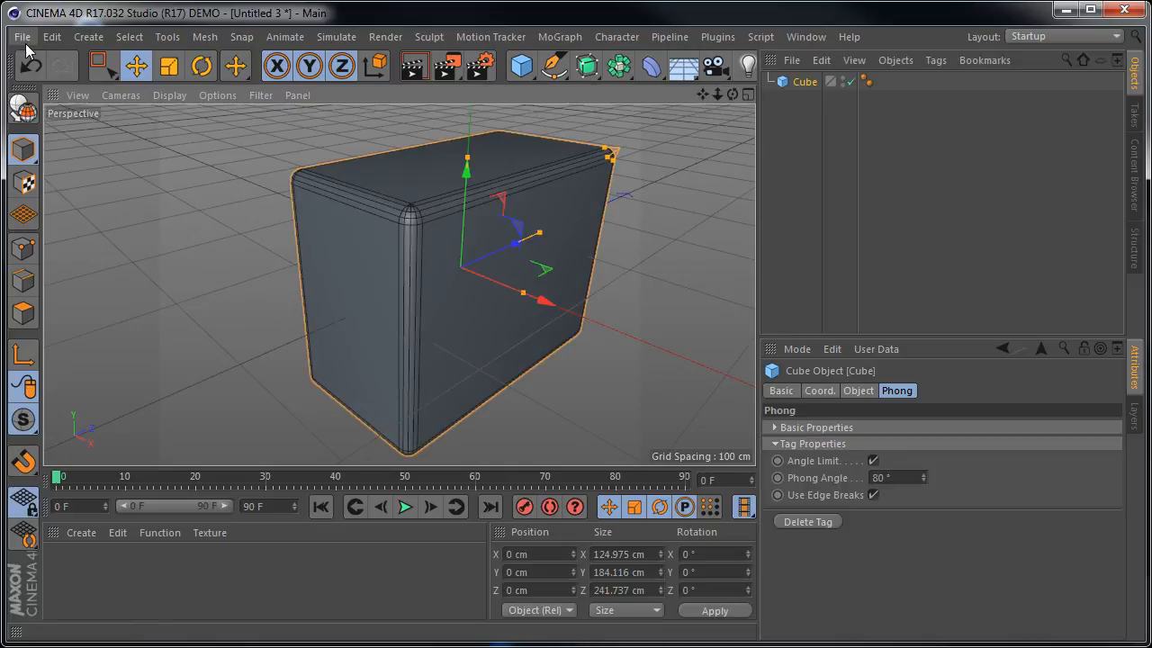
Close all open projects without saving the changes
click(24, 41)
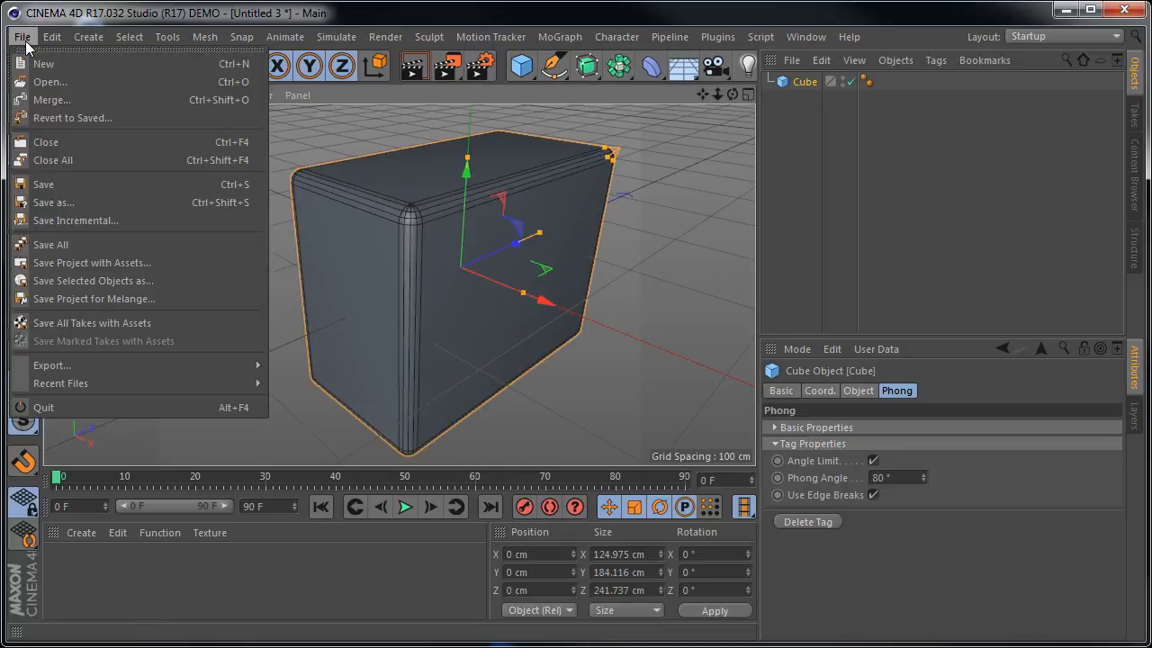
click(56, 161)
click(617, 411)
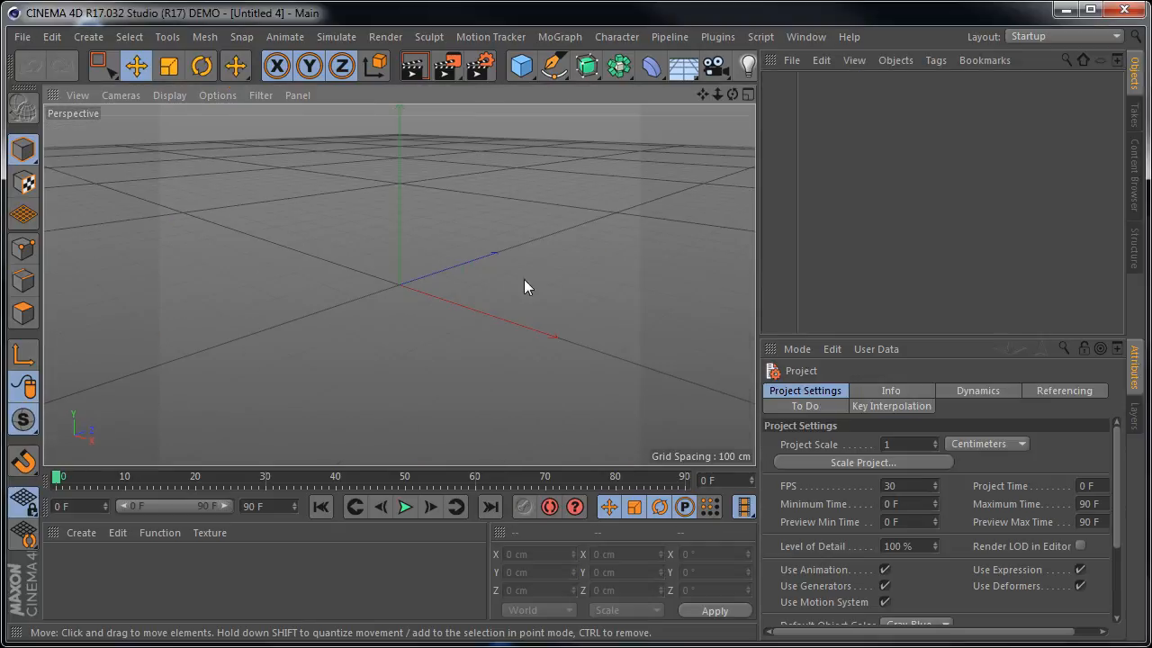
Add a Cylinder primitive and display the Perspective view in Gouraud Shading (Lines)
click(525, 78)
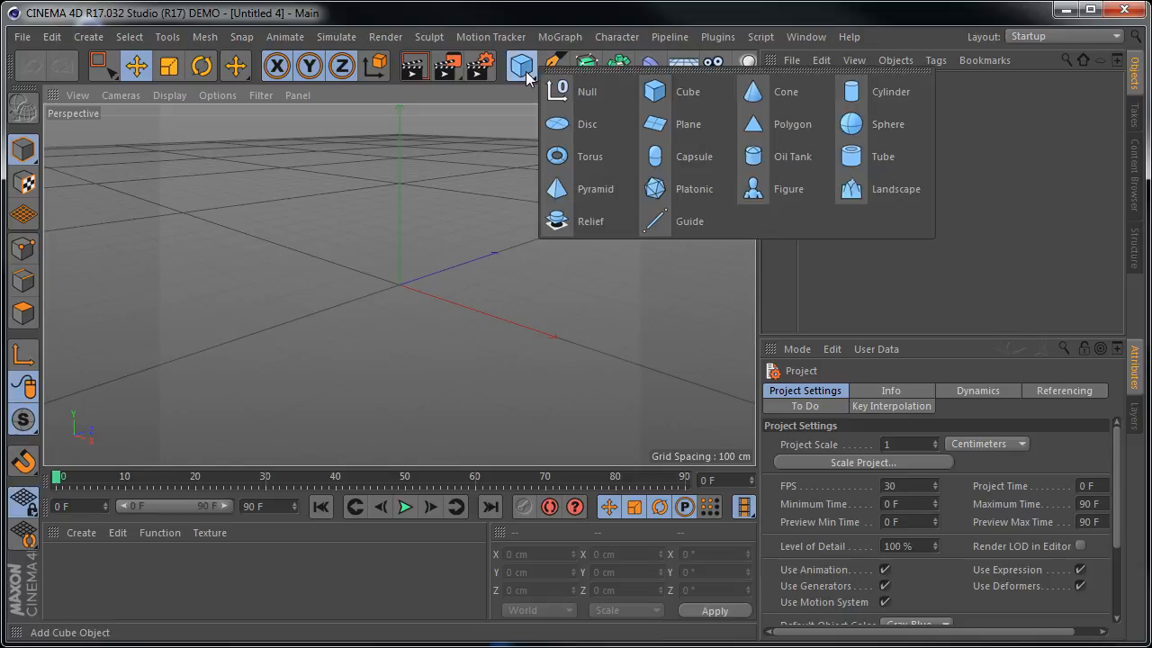
click(859, 88)
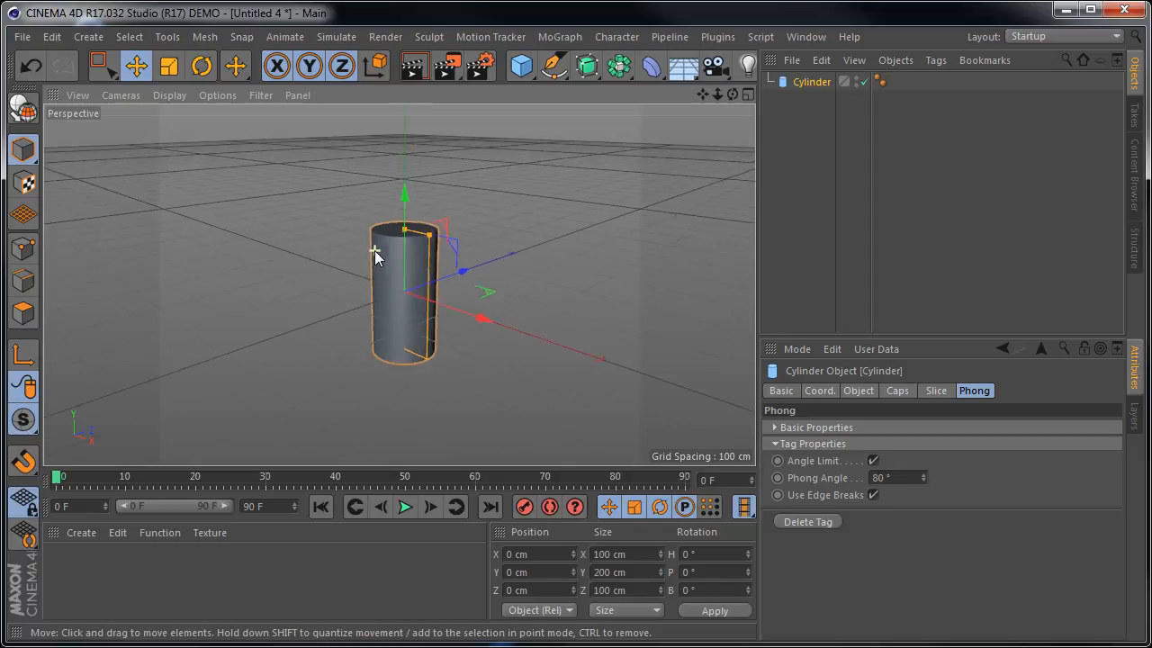
scroll(374, 250, up, 3)
click(169, 95)
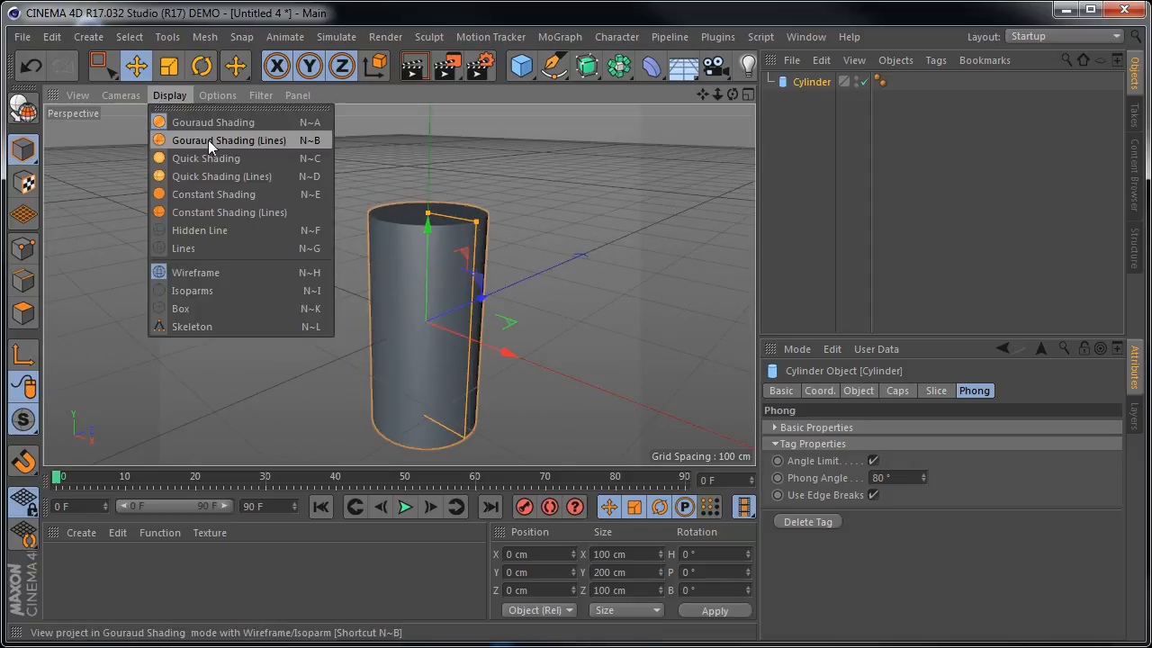
click(285, 142)
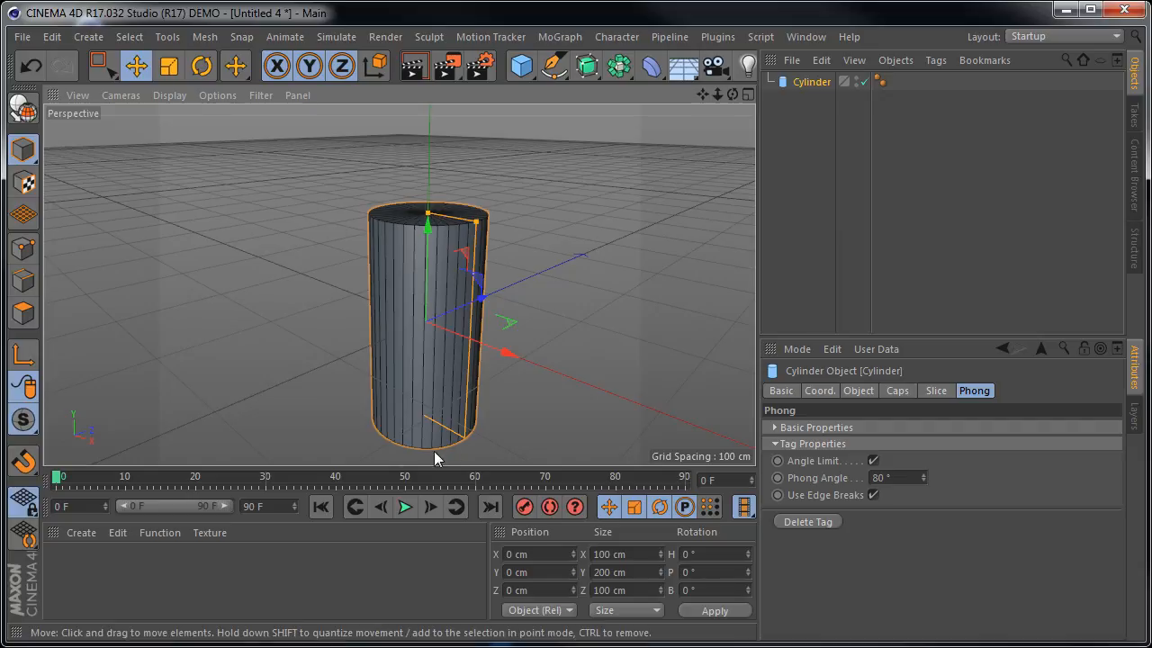
Resize the Cylinder with its handles to about 170 cm high and 93 cm wide, and show its basic properties
drag(429, 214, 447, 279)
click(780, 391)
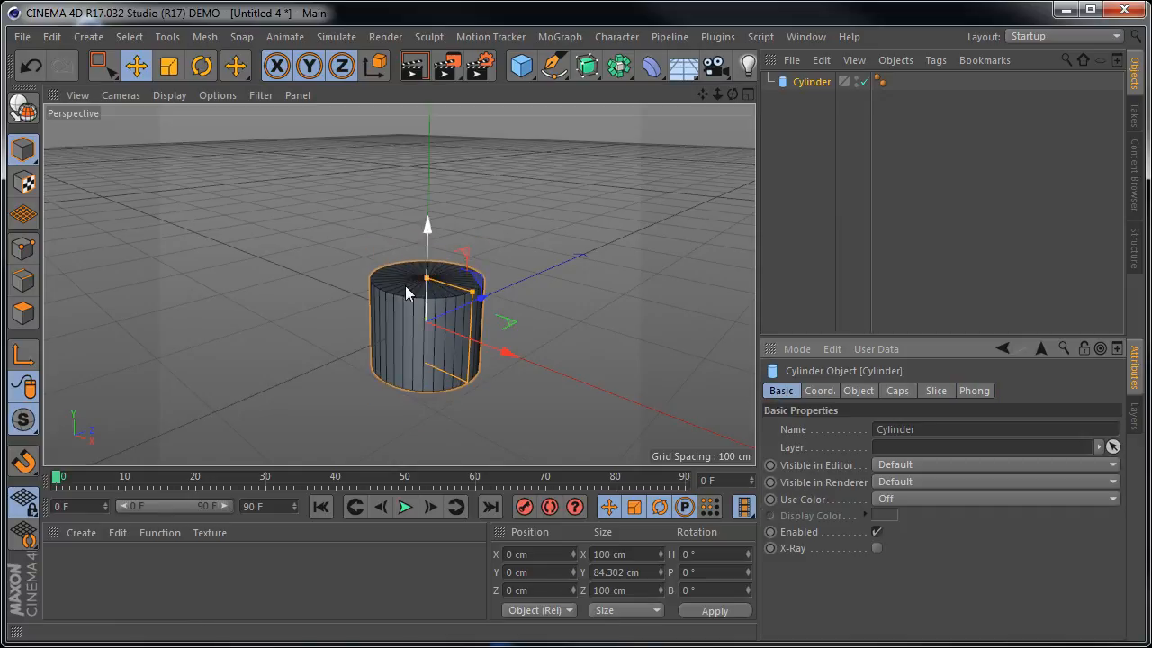
drag(426, 279, 473, 247)
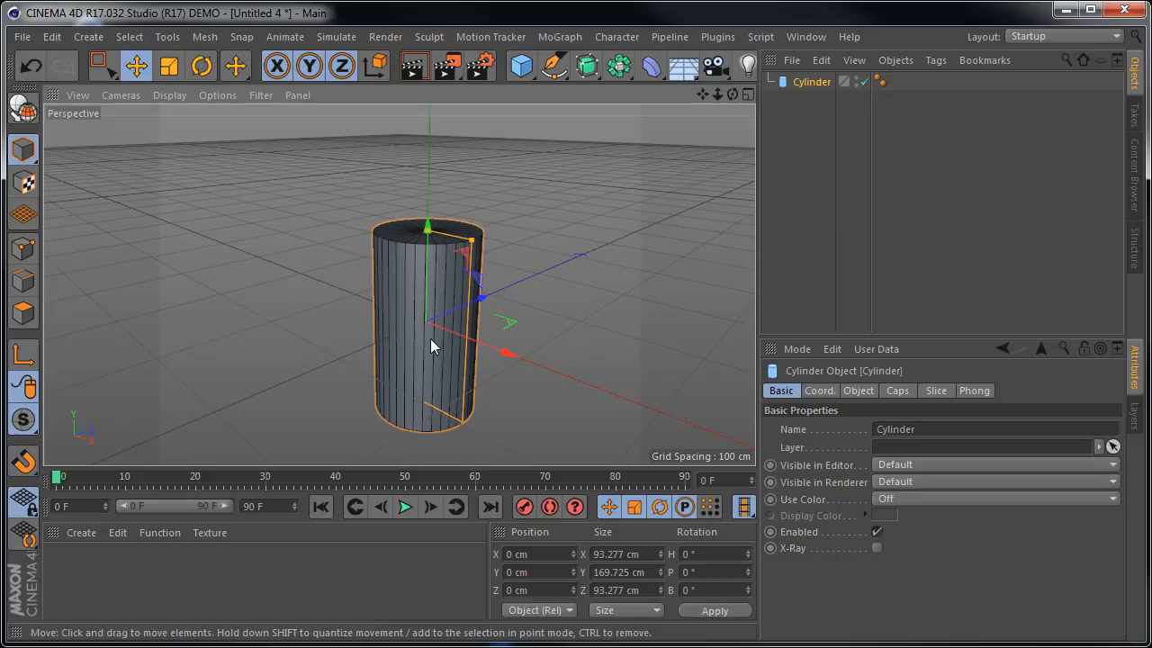
Deselect the Cylinder to examine its top and side edges from above, then reselect it and show its coordinate properties
click(496, 314)
scroll(430, 331, up, 4)
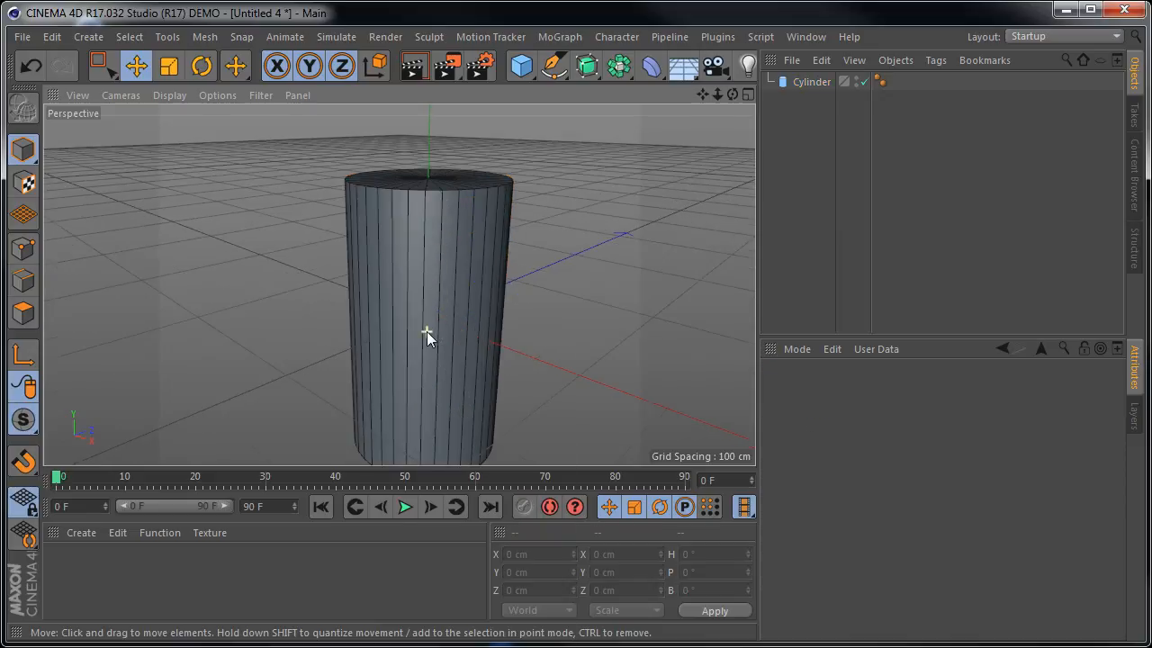
alt+drag(439, 334, 420, 372)
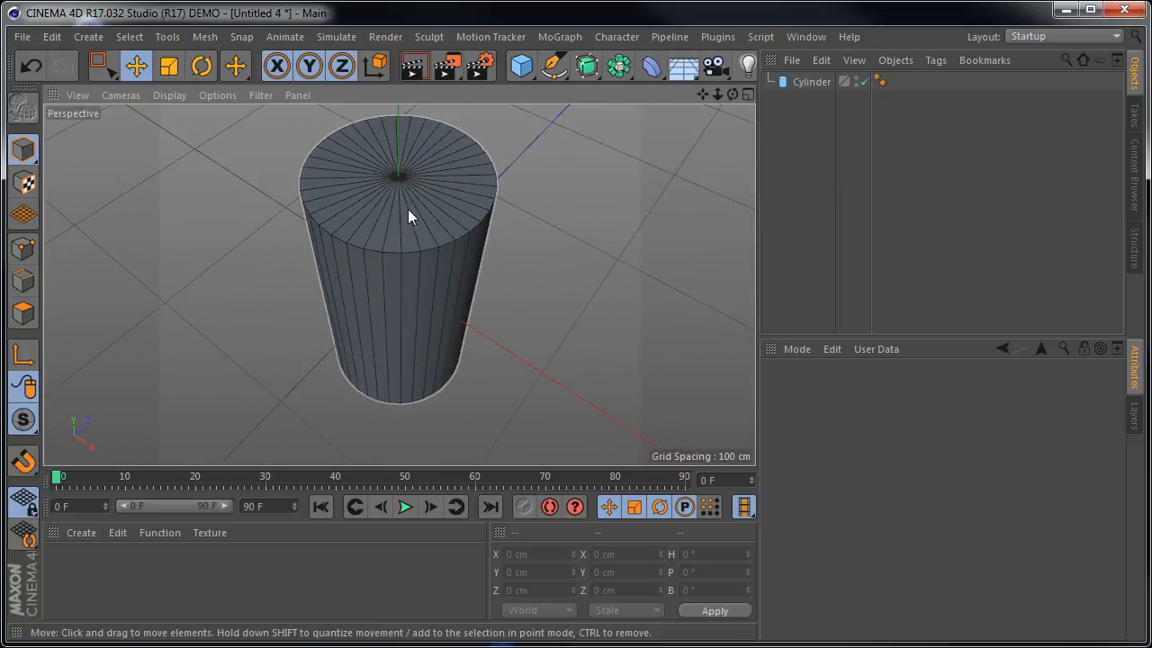
click(441, 279)
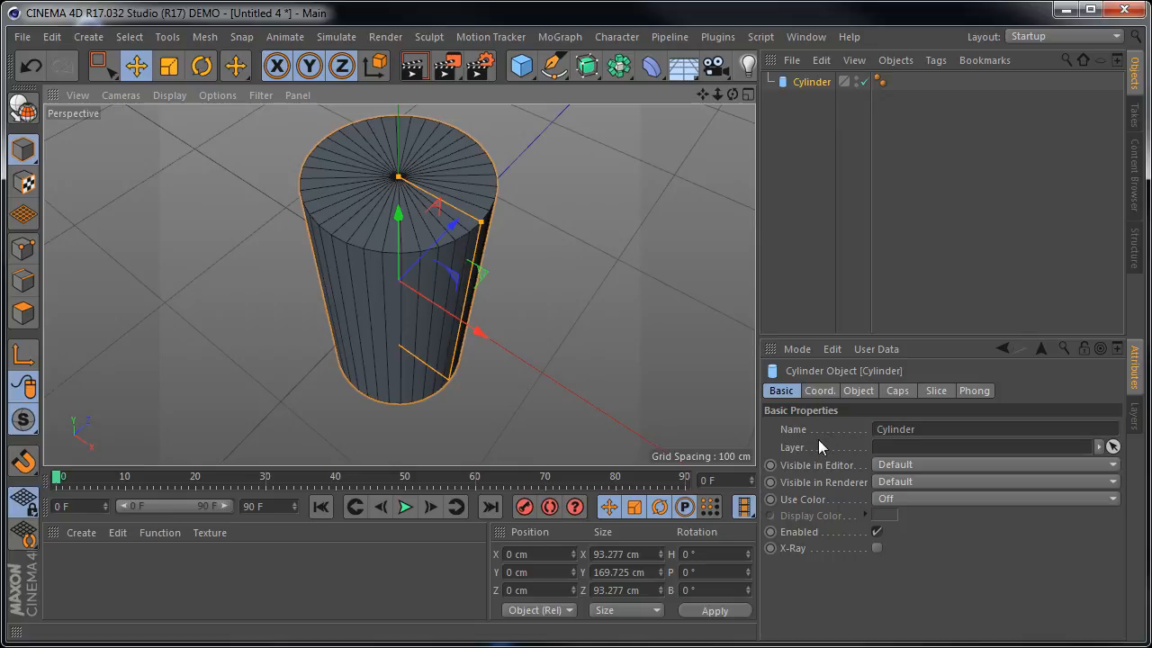
click(816, 392)
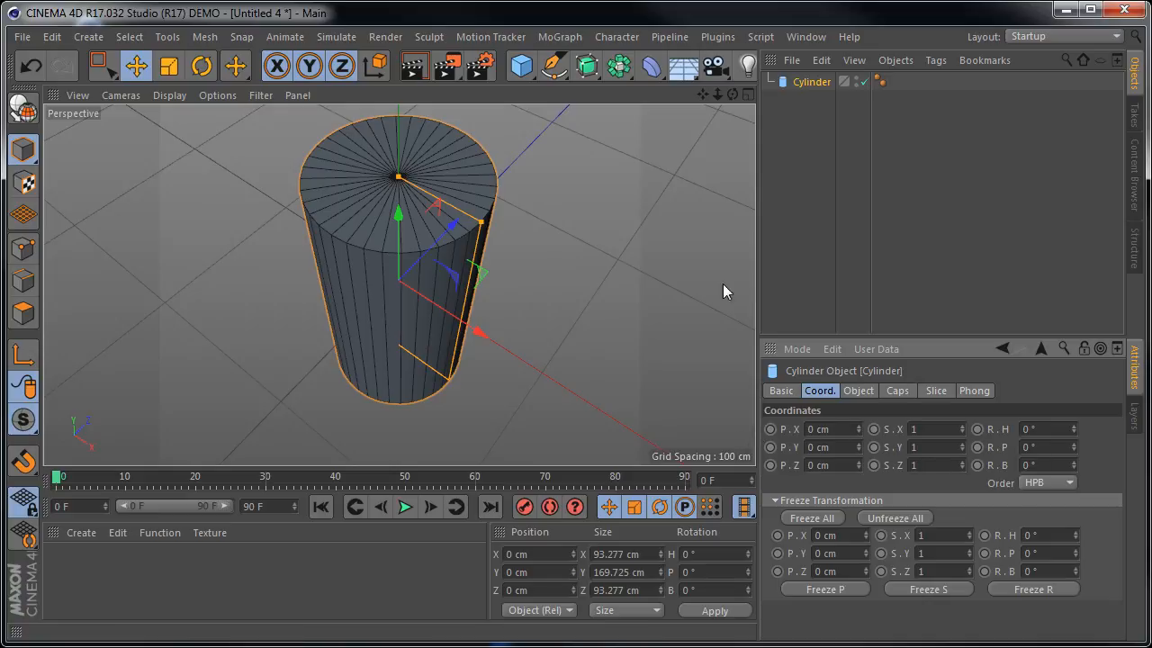
Show the Cylinder's object properties and adjust its radius to about 51.8 cm and its height to about 166.4 cm with the handles
click(864, 396)
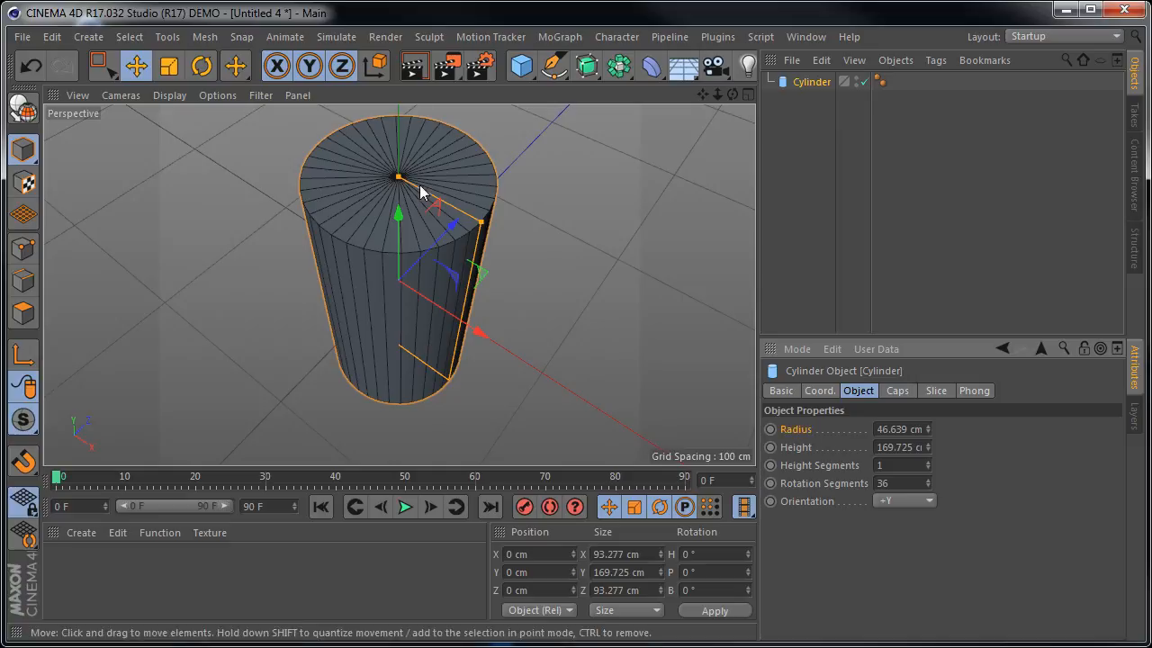
mouse_move(479, 224)
mouse_down()
mouse_move(465, 230)
mouse_move(483, 228)
mouse_move(459, 214)
mouse_move(493, 230)
mouse_up()
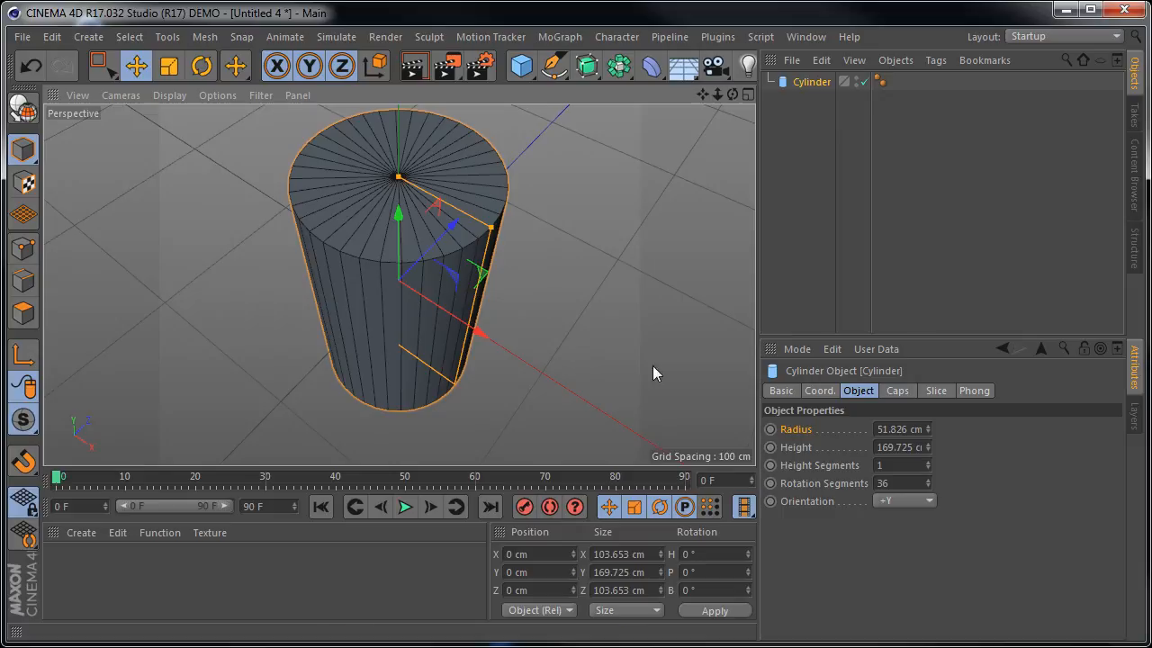
mouse_move(399, 177)
mouse_down()
mouse_move(405, 236)
mouse_move(399, 159)
mouse_move(398, 179)
mouse_up()
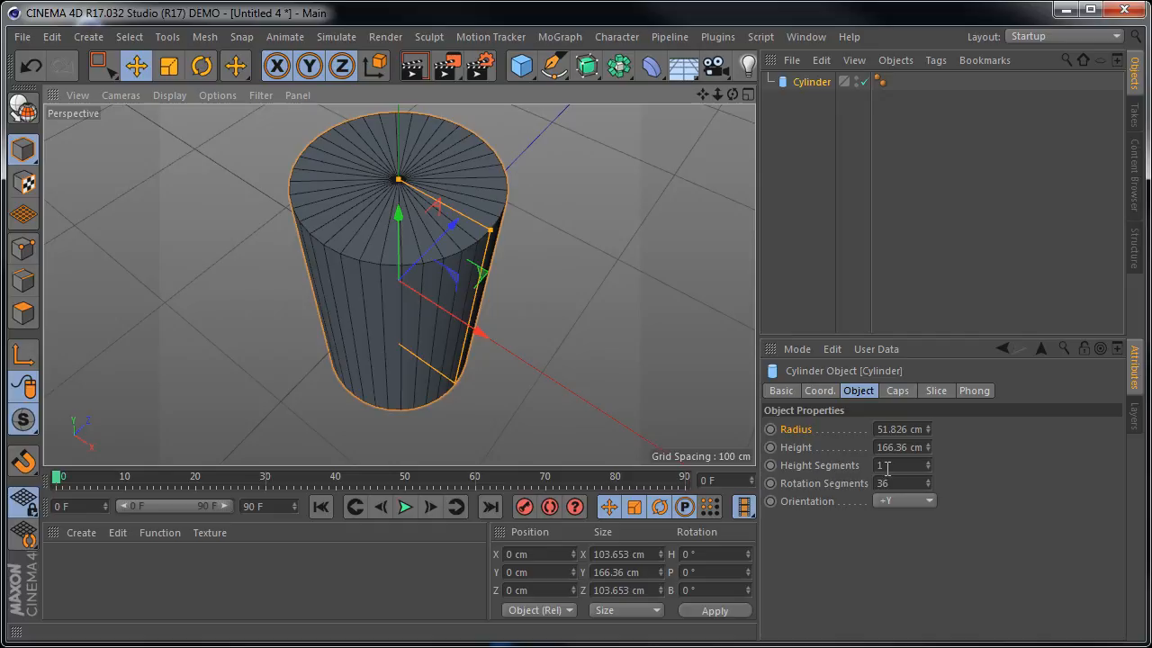
Raise and lower the Cylinder's height segments, ending at 6
click(928, 463)
click(928, 463)
click(928, 464)
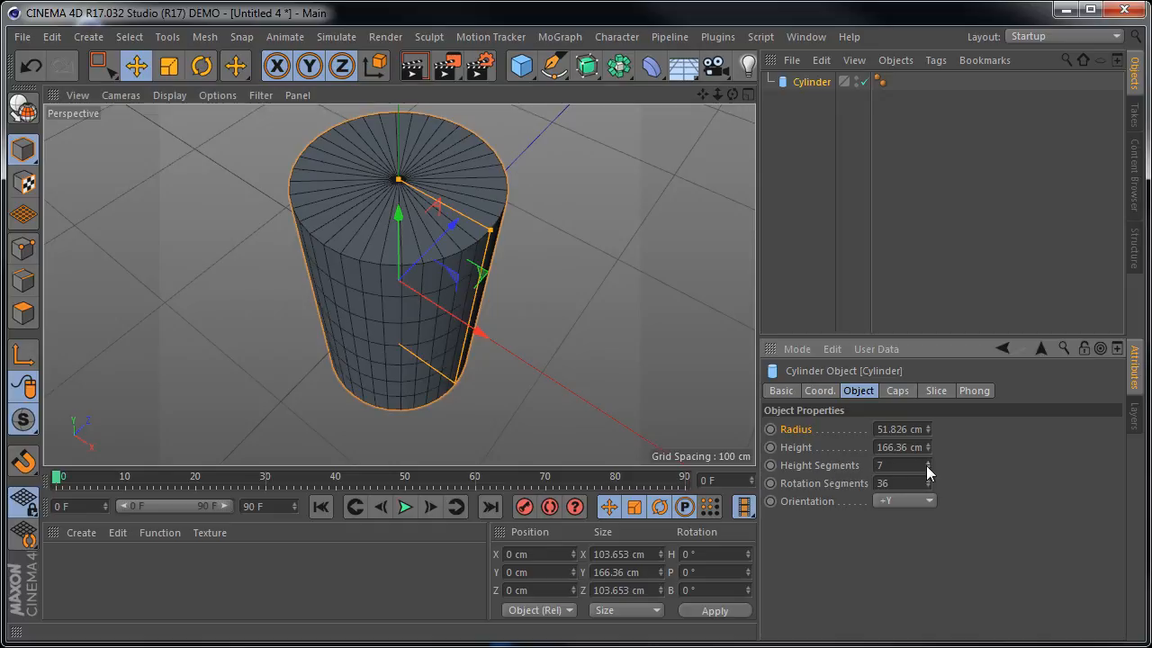
click(927, 463)
click(928, 467)
click(927, 468)
click(927, 467)
click(928, 464)
click(928, 464)
click(927, 464)
click(927, 464)
click(927, 464)
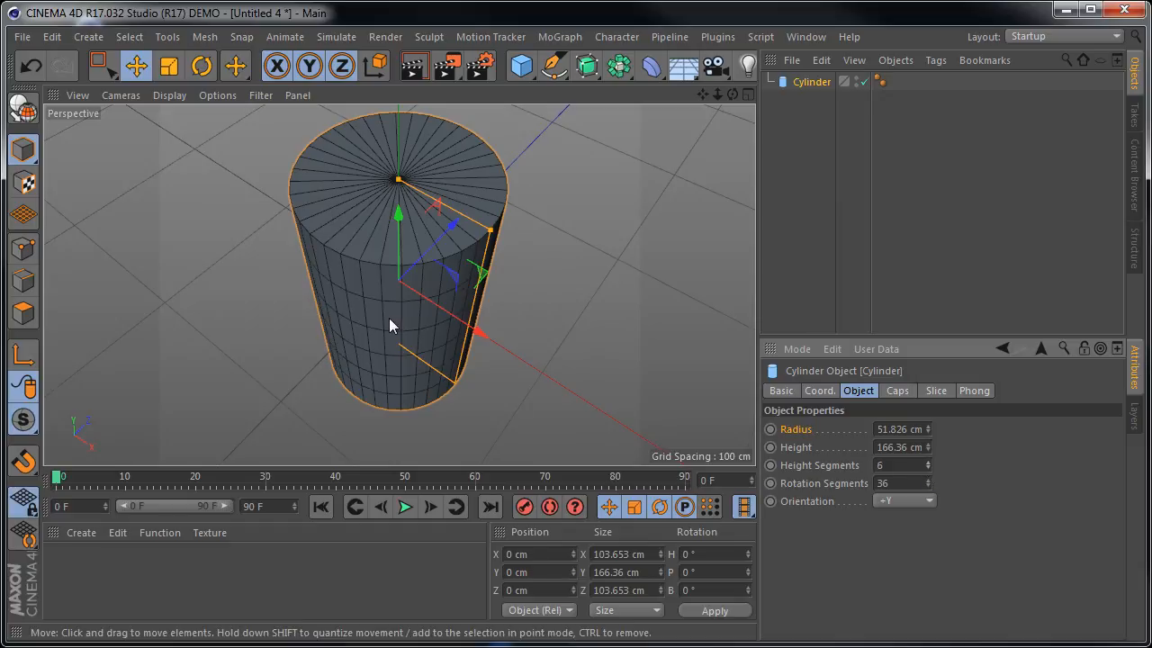
Increase the Cylinder's height segments to 23
mouse_move(535, 490)
mouse_down()
mouse_move(525, 412)
mouse_move(547, 482)
mouse_move(548, 559)
mouse_up()
alt+drag(497, 355, 504, 264)
click(928, 463)
click(928, 464)
click(928, 463)
click(928, 463)
click(929, 463)
click(929, 464)
click(929, 463)
click(928, 463)
click(929, 464)
click(929, 463)
click(928, 464)
click(928, 463)
click(929, 464)
click(929, 463)
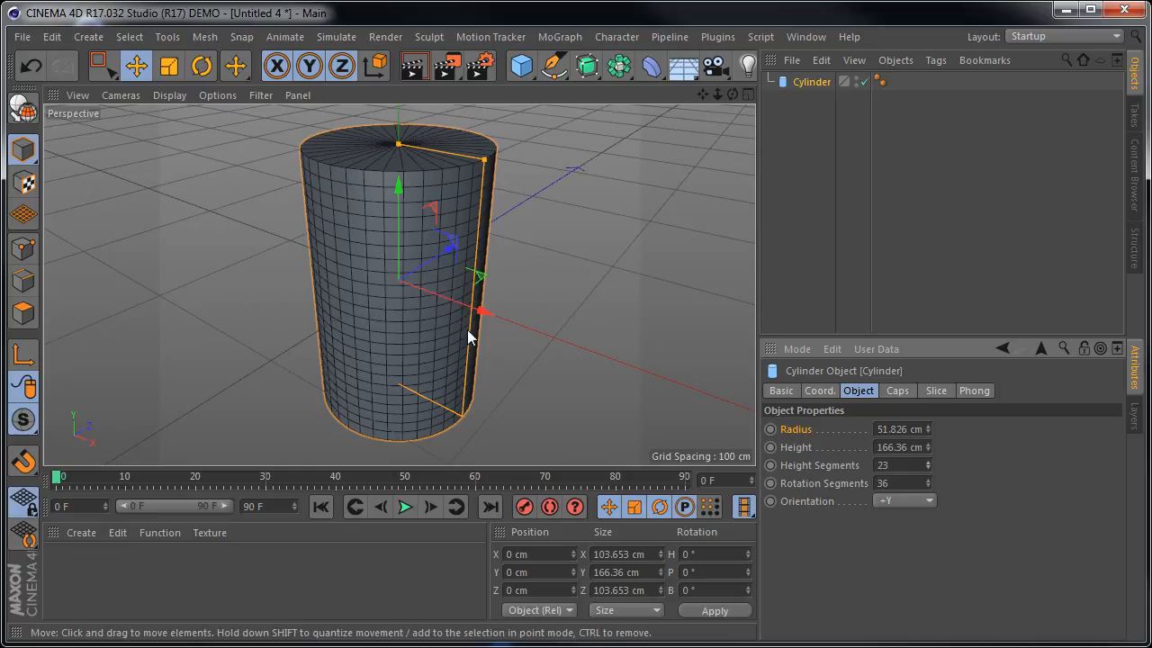
Set the Cylinder's height segments to 1 and reduce its rotation segments to 4
click(927, 468)
drag(927, 474, 928, 473)
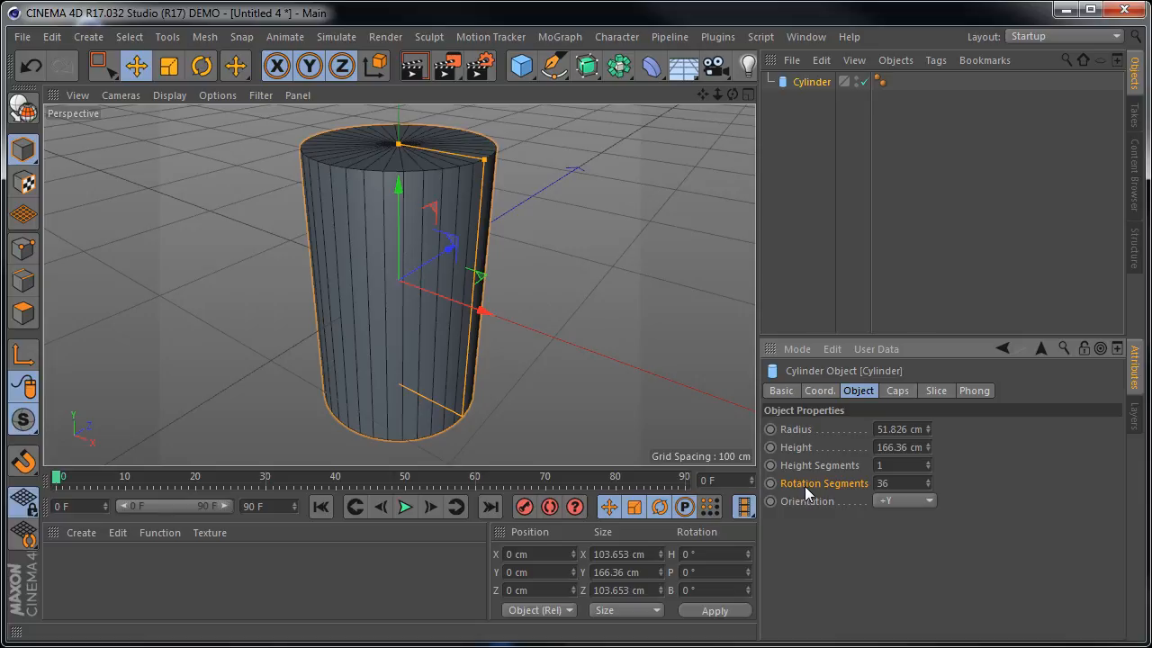
drag(897, 482, 796, 486)
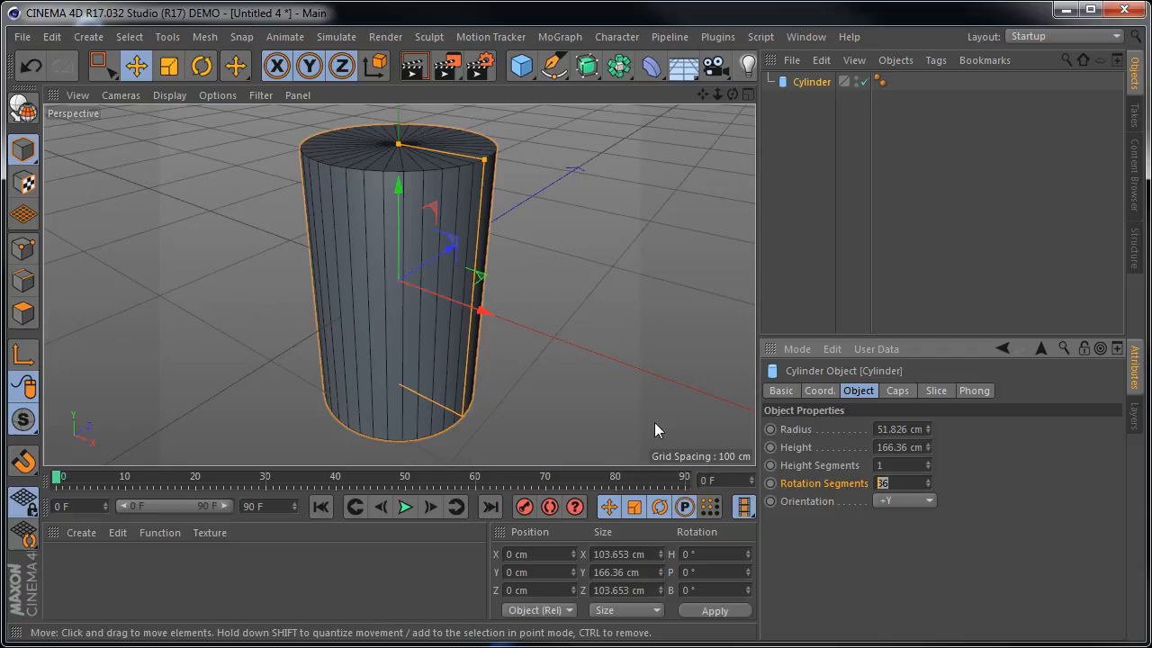
click(928, 485)
drag(928, 484, 927, 484)
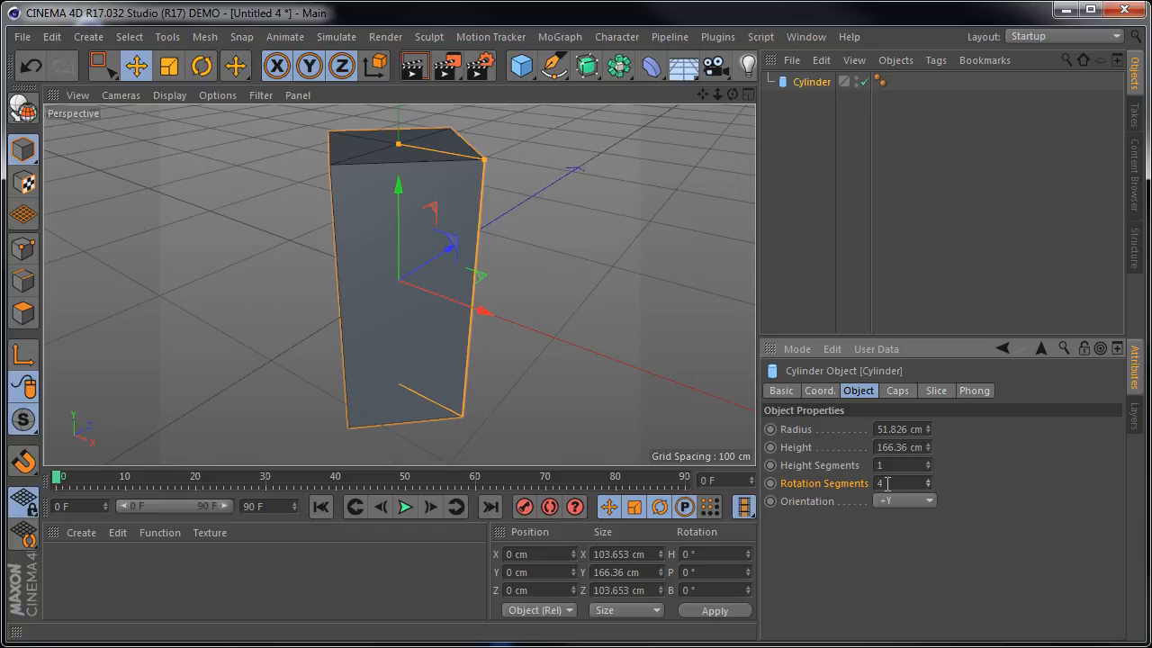
Lower the Cylinder's rotation segments to 3 and inspect the shape from several sides
alt+drag(455, 296, 561, 362)
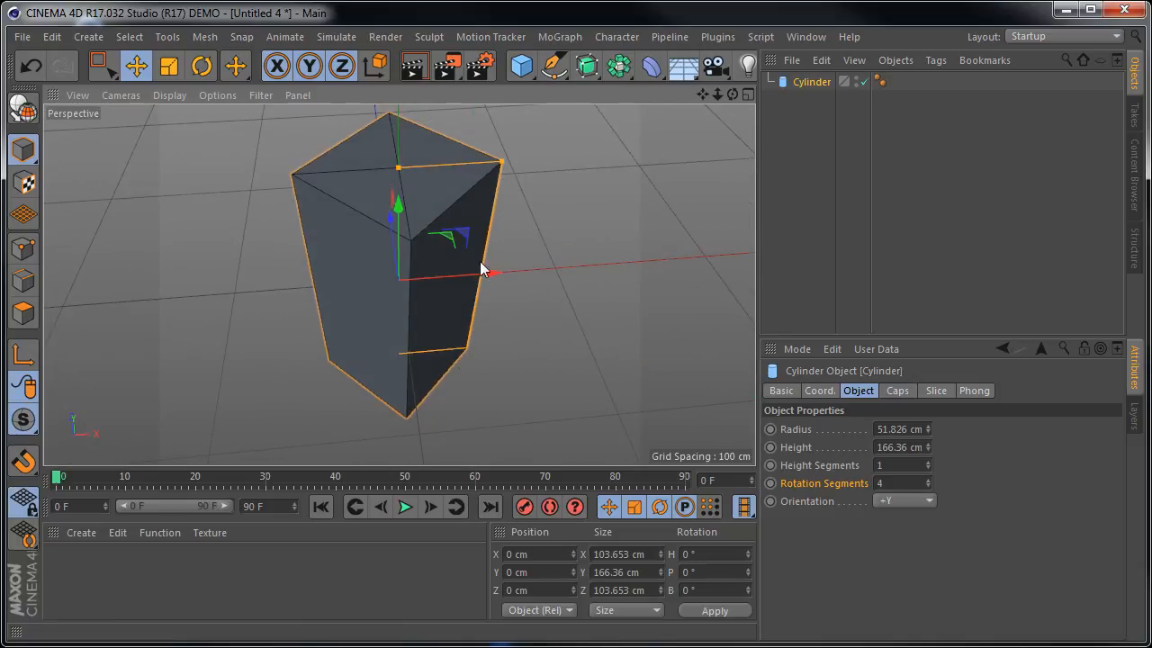
click(926, 485)
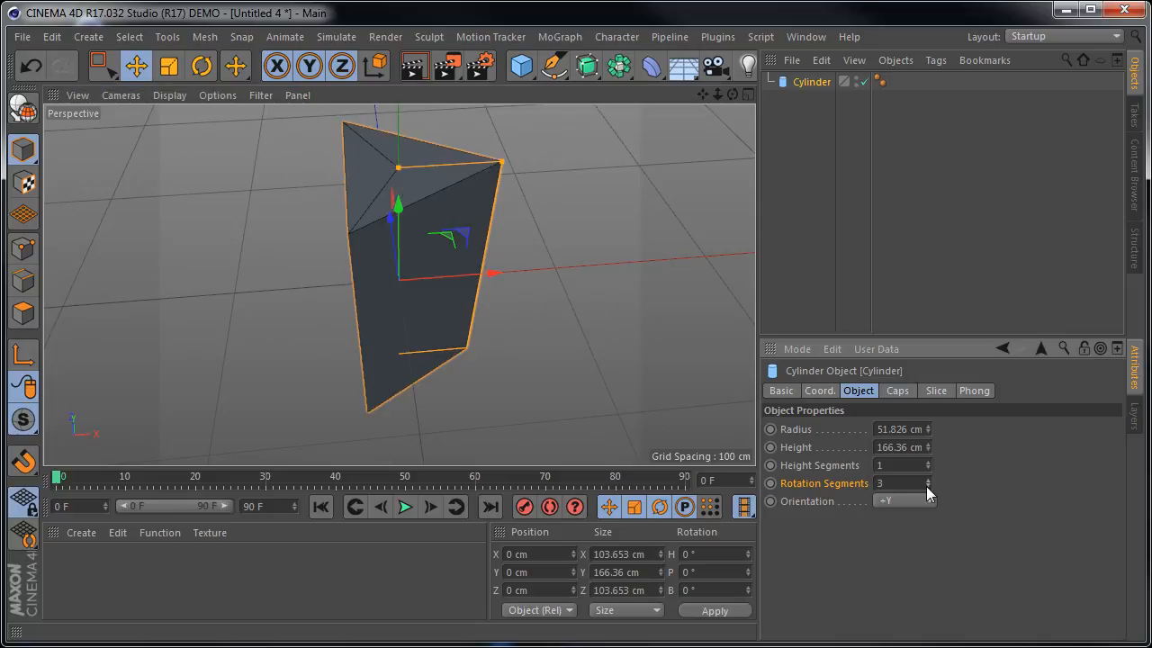
alt+drag(531, 400, 376, 380)
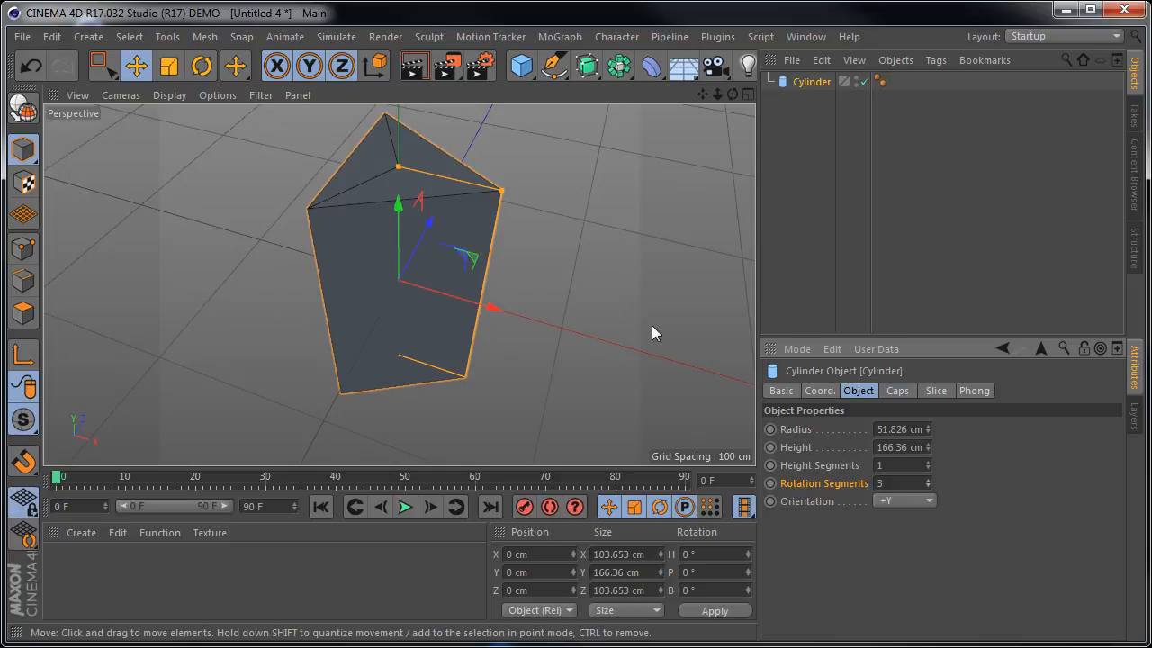
Raise the Cylinder's rotation segments to 12
click(928, 480)
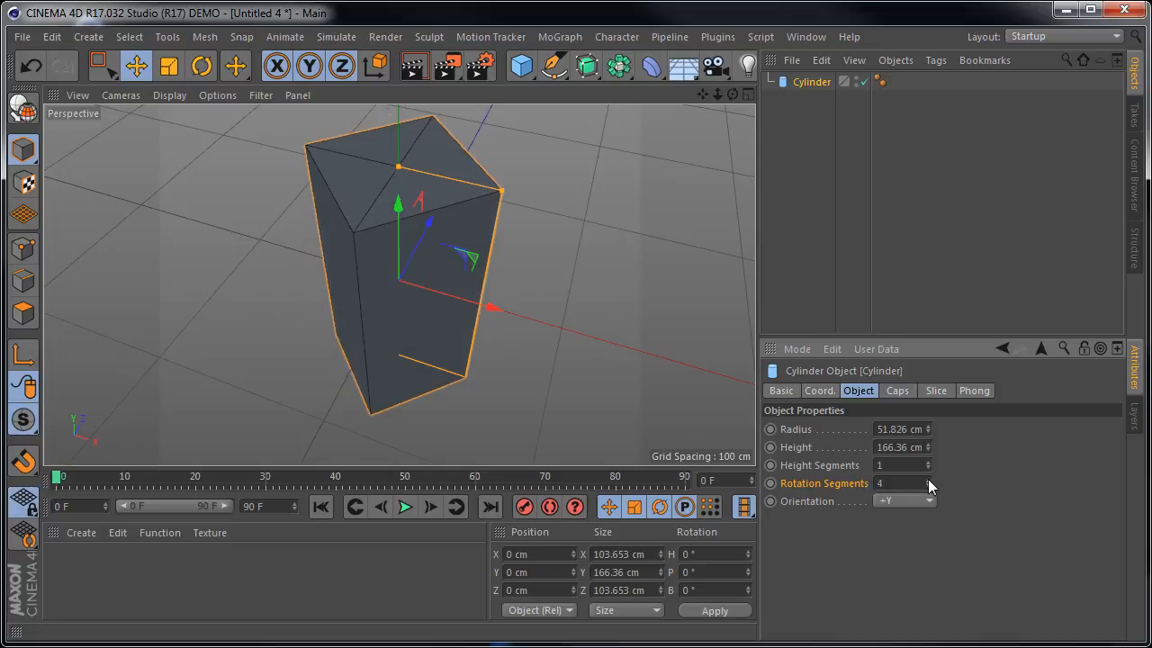
click(928, 479)
click(928, 480)
click(927, 480)
click(928, 479)
click(927, 480)
click(928, 480)
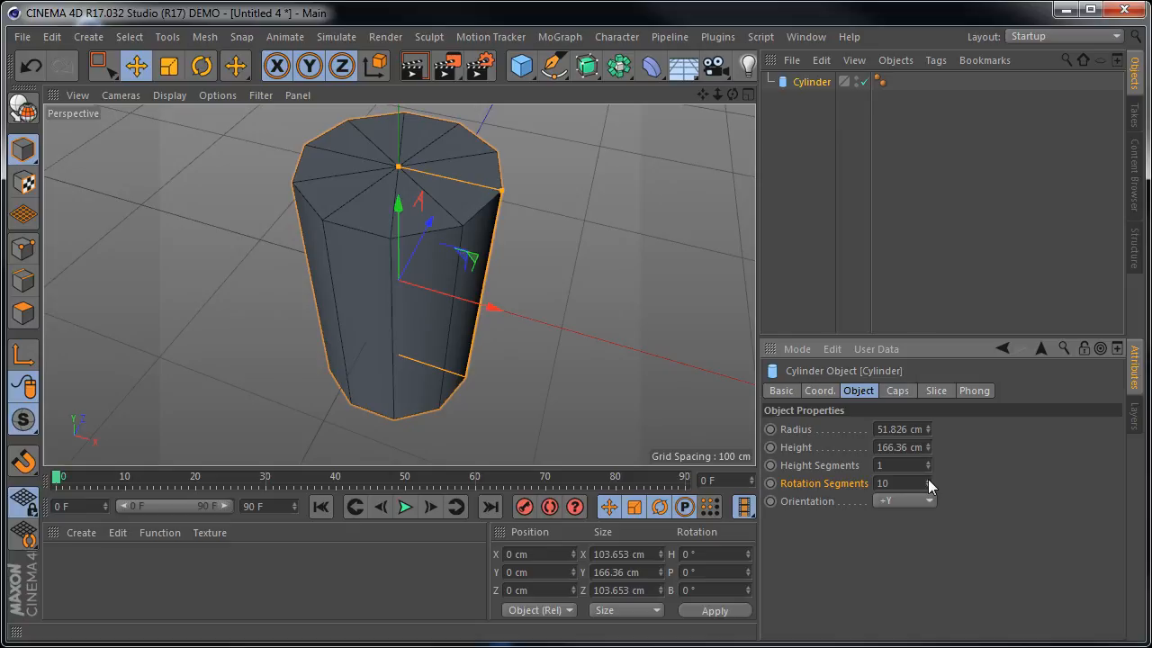
click(927, 480)
click(927, 480)
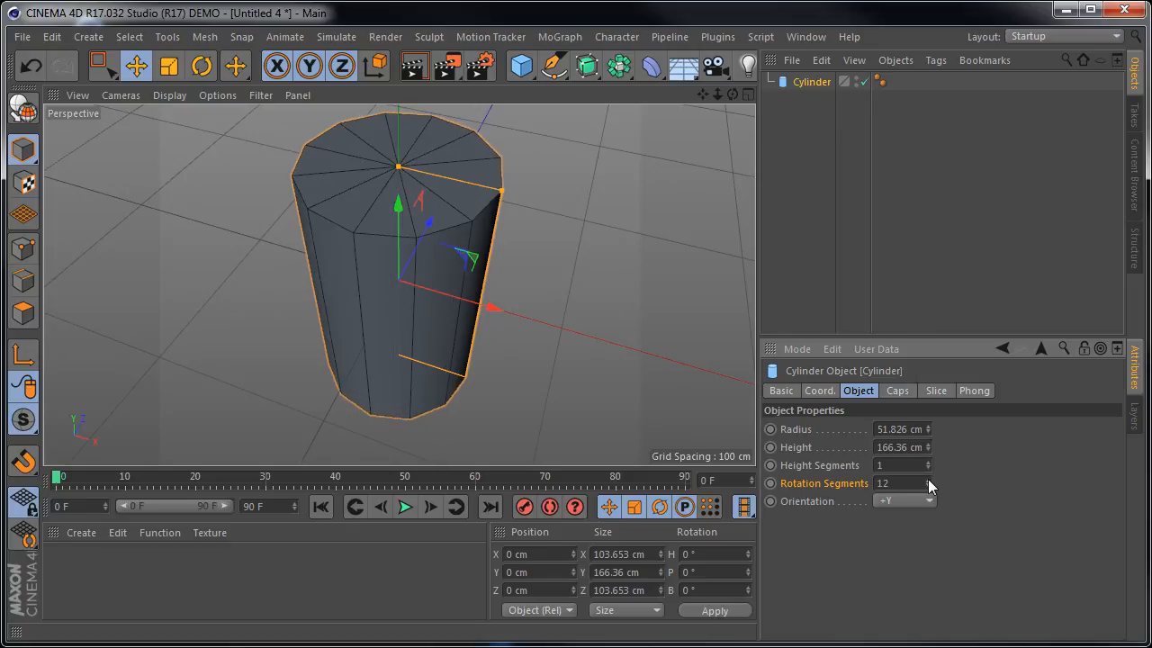
Deselect the Cylinder, preview it with a render of the Perspective view, and return to the editor view with it reselected
click(603, 305)
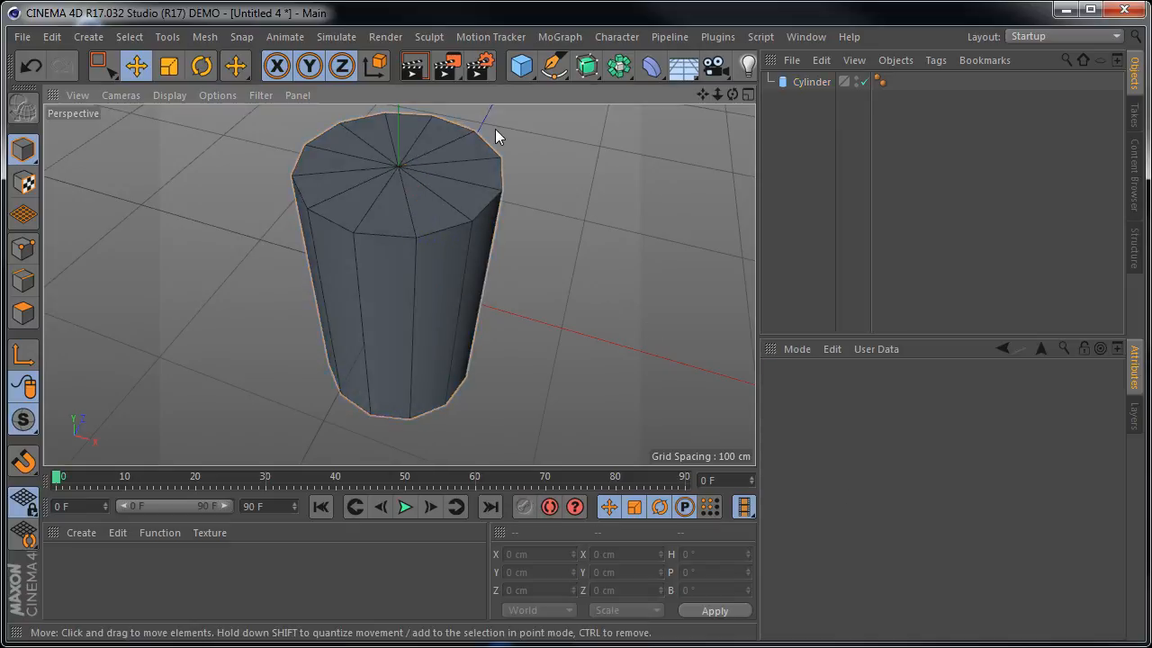
click(412, 71)
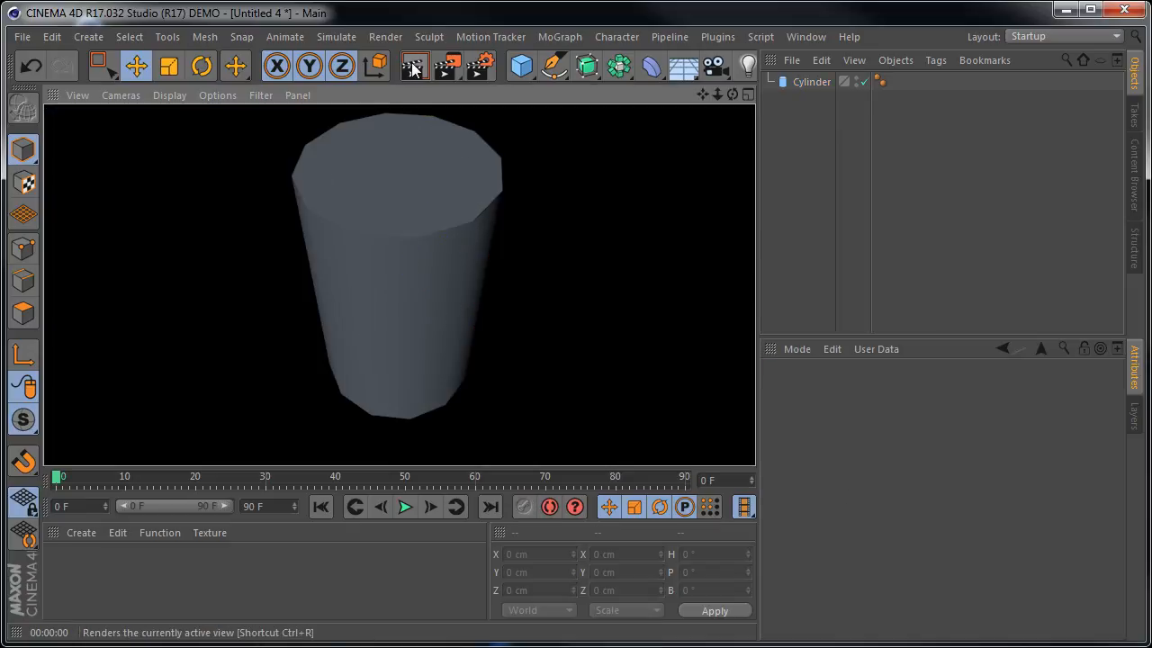
click(568, 267)
click(432, 260)
Set the Cylinder's rotation segments to 18, preview it with a render of the view, and reselect the Cylinder in the editor view
click(921, 484)
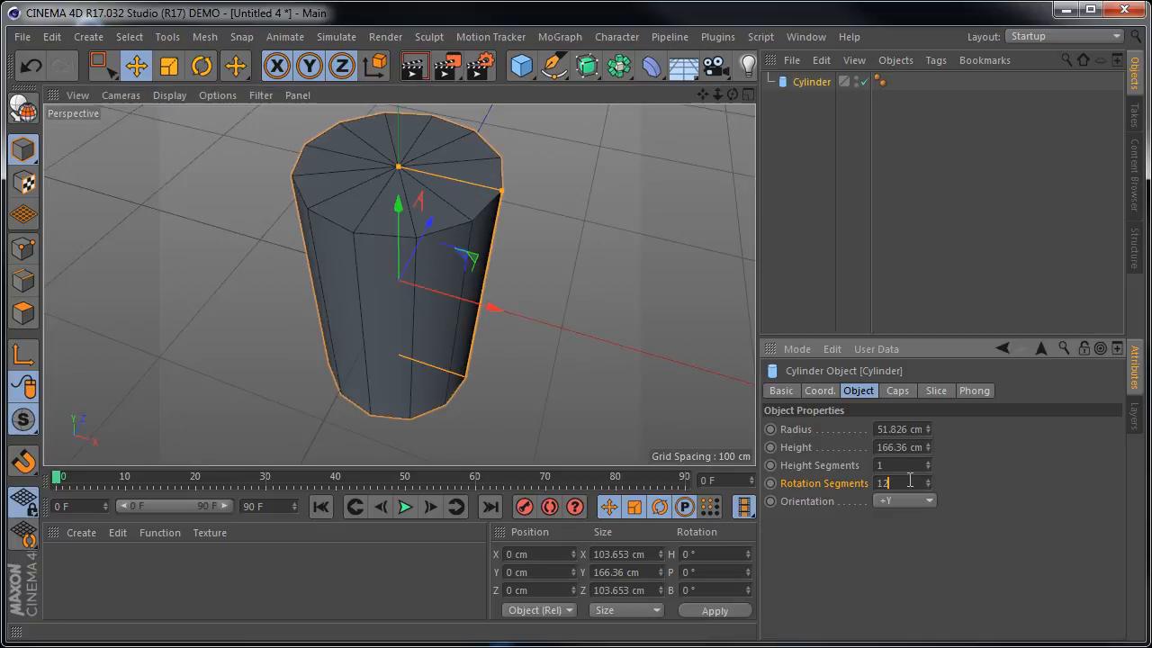
text(18)
key(Return)
click(413, 71)
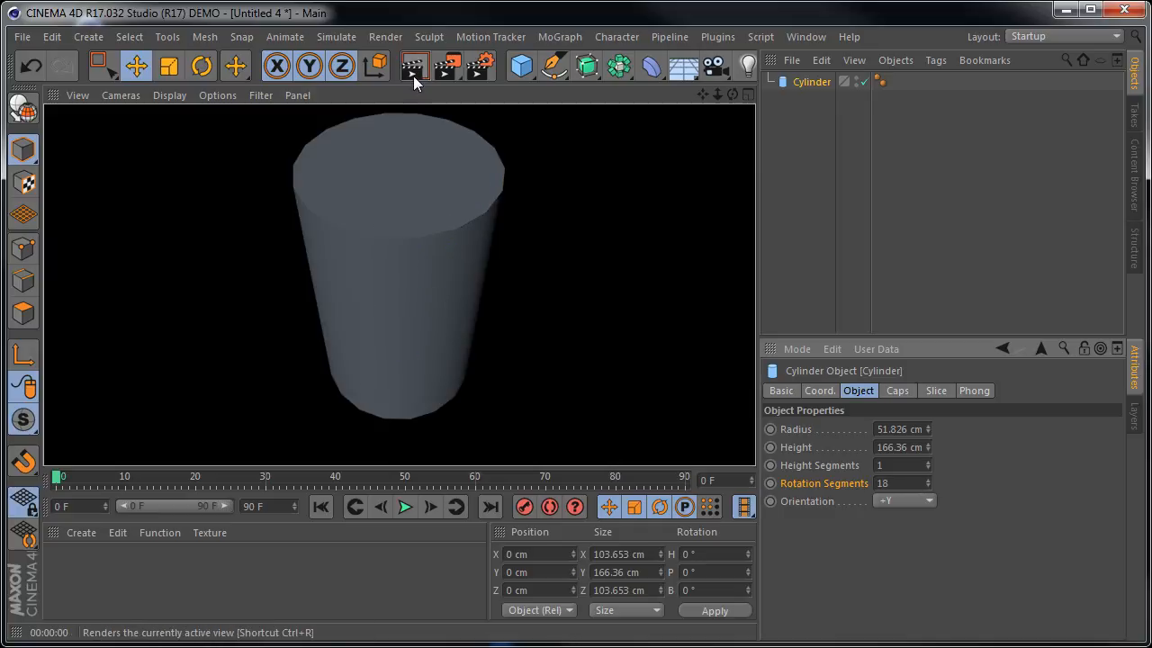
click(542, 289)
click(406, 298)
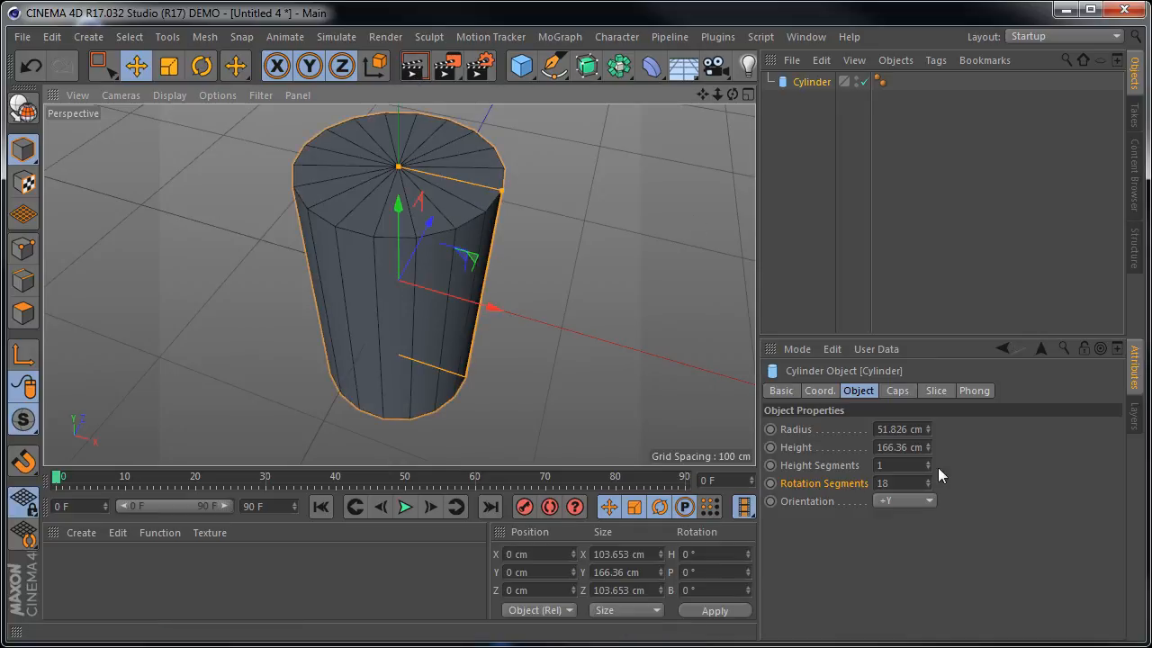
Set the Cylinder's rotation segments to 36
double_click(893, 483)
text(36)
key(Return)
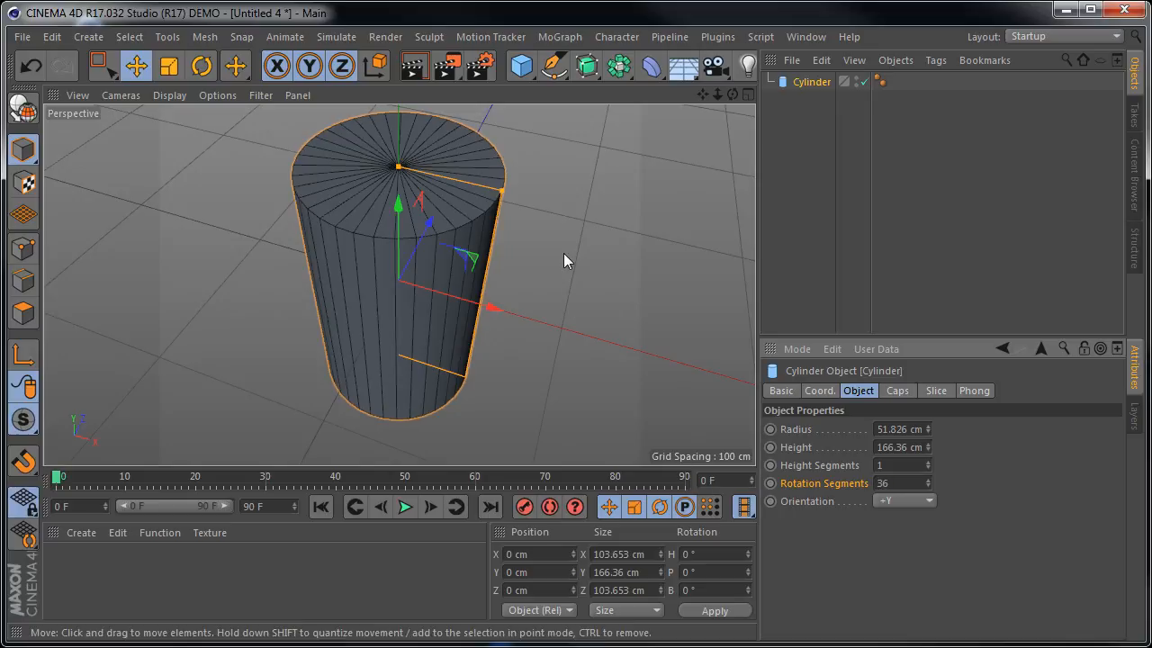
Show the Cylinder's cap properties, switch the caps off to look inside, and switch them on again
click(905, 390)
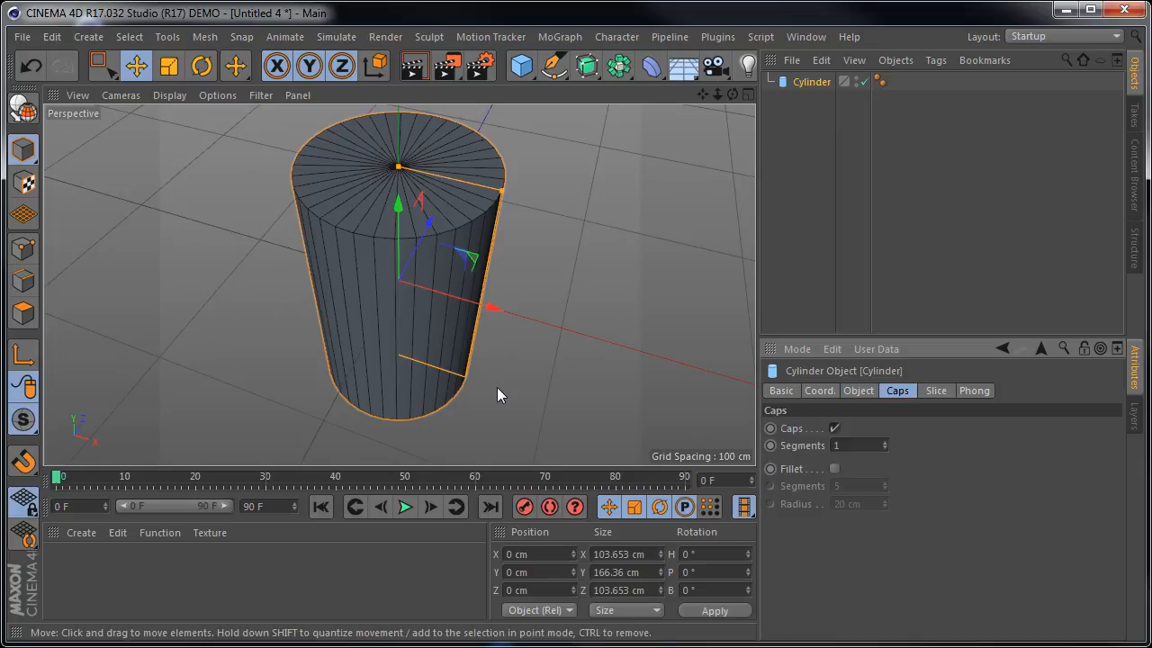
click(834, 428)
alt+drag(568, 315, 465, 351)
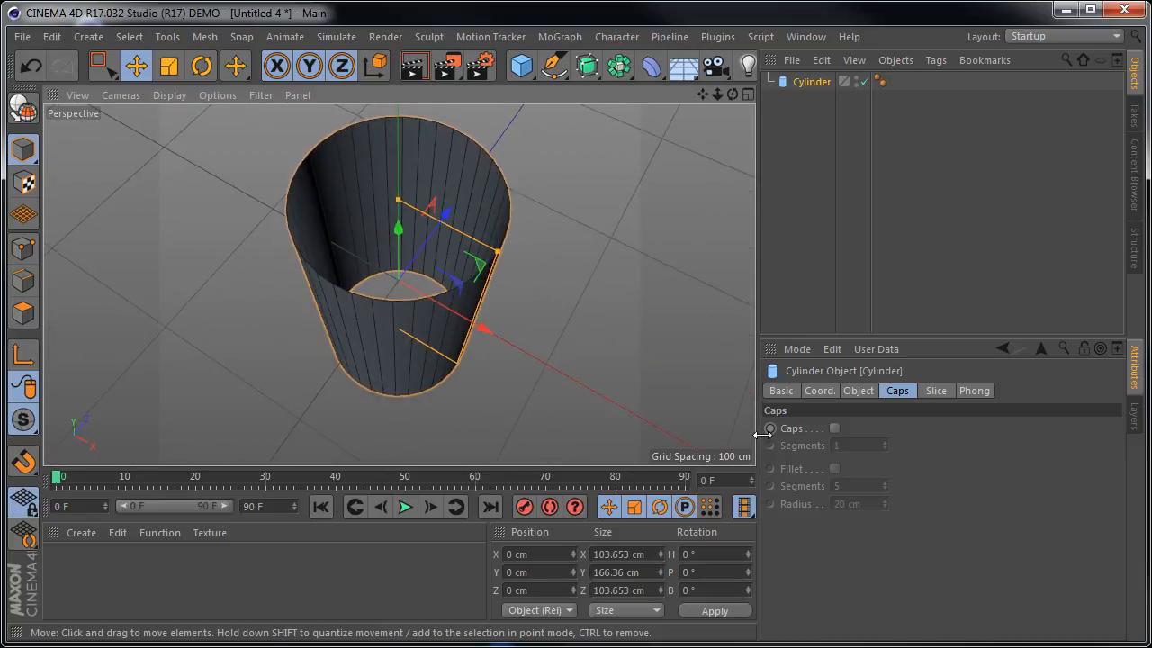
click(833, 427)
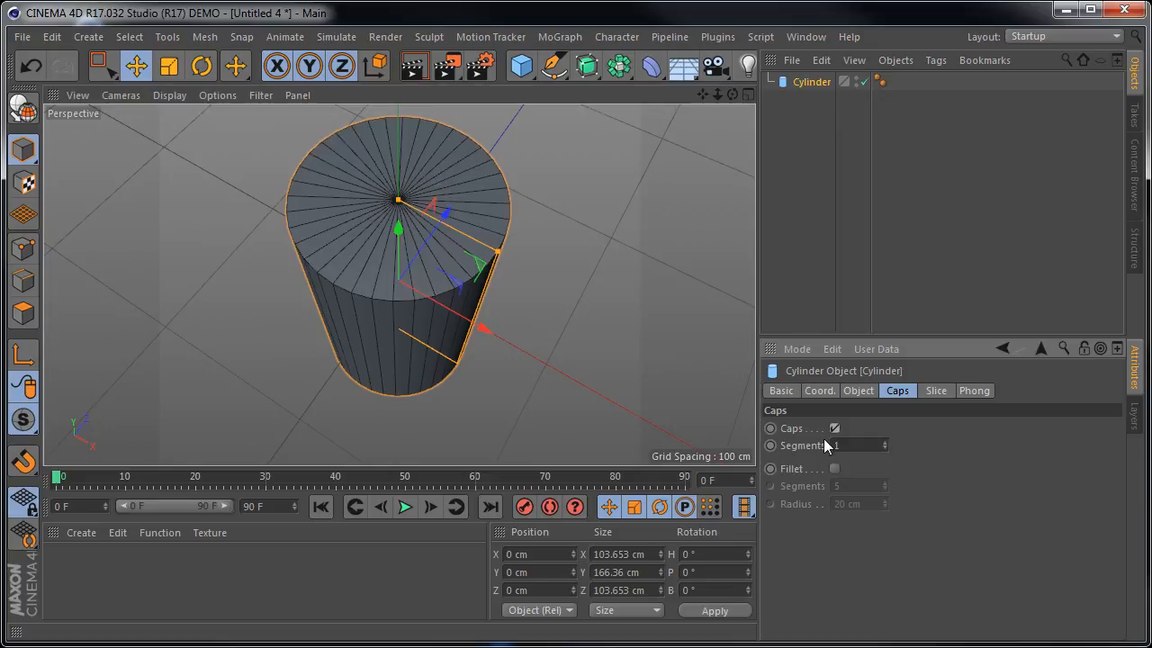
Set the Cylinder's cap segments to 5
click(885, 442)
click(885, 442)
click(885, 442)
click(886, 448)
click(885, 448)
click(885, 448)
click(885, 442)
click(885, 442)
click(885, 441)
click(884, 442)
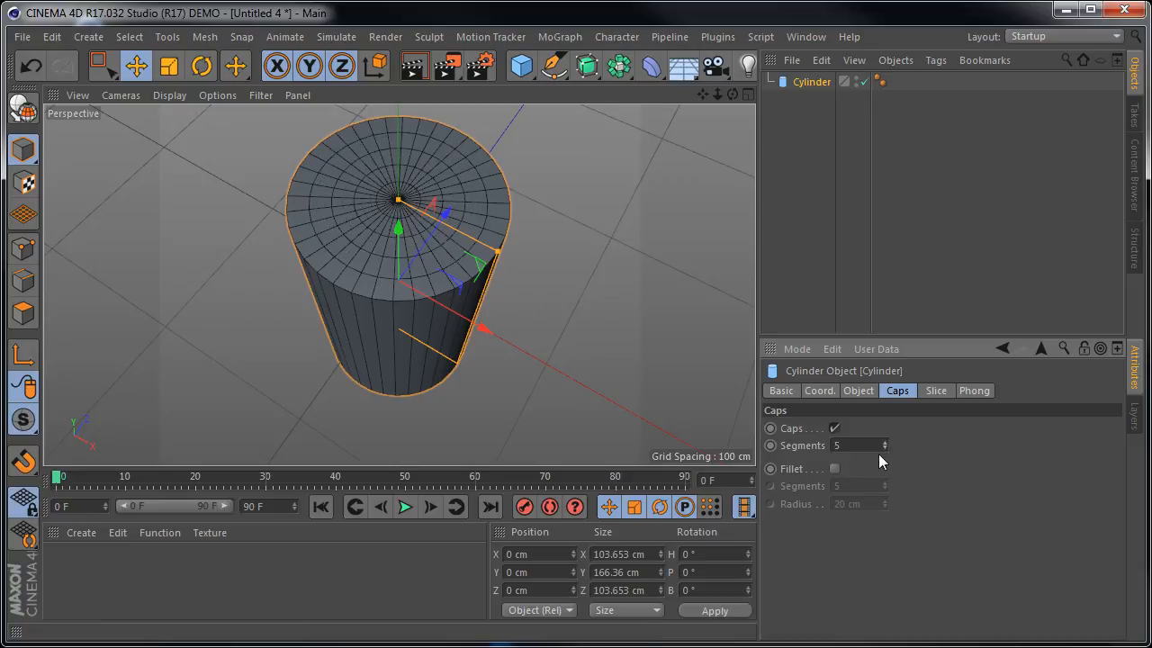
Set the Cylinder's cap segments to 1
click(884, 447)
click(884, 447)
click(885, 447)
click(885, 447)
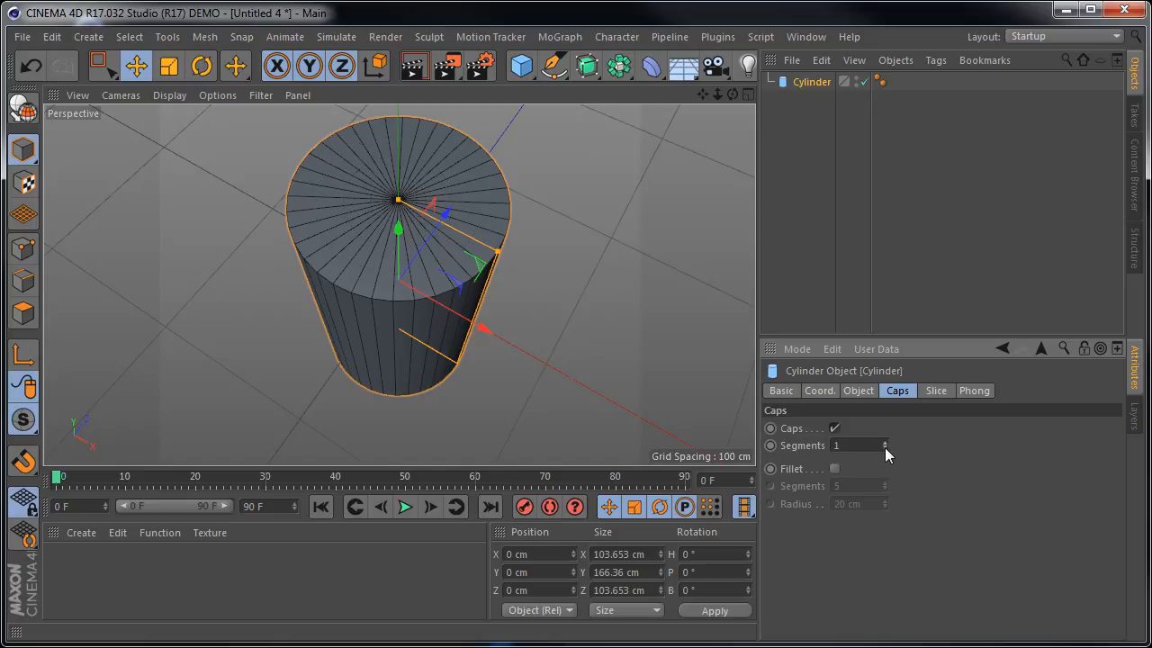
Switch on the Cylinder's cap fillet to inspect the rounded edges, and switch it off again
click(834, 468)
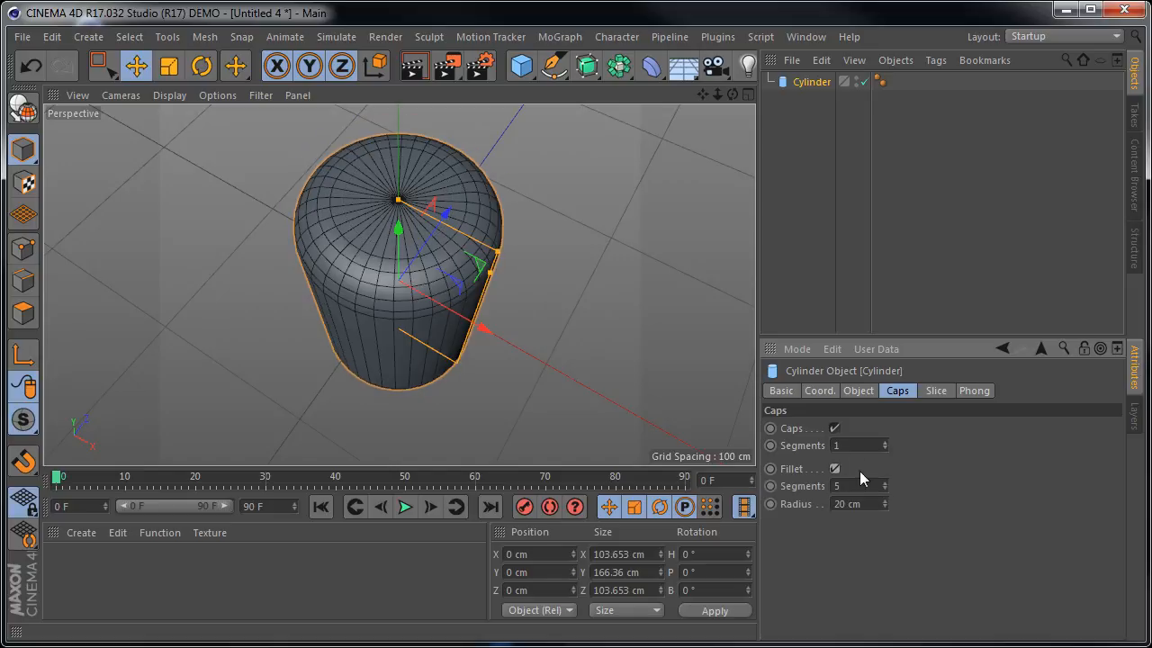
alt+drag(574, 329, 508, 290)
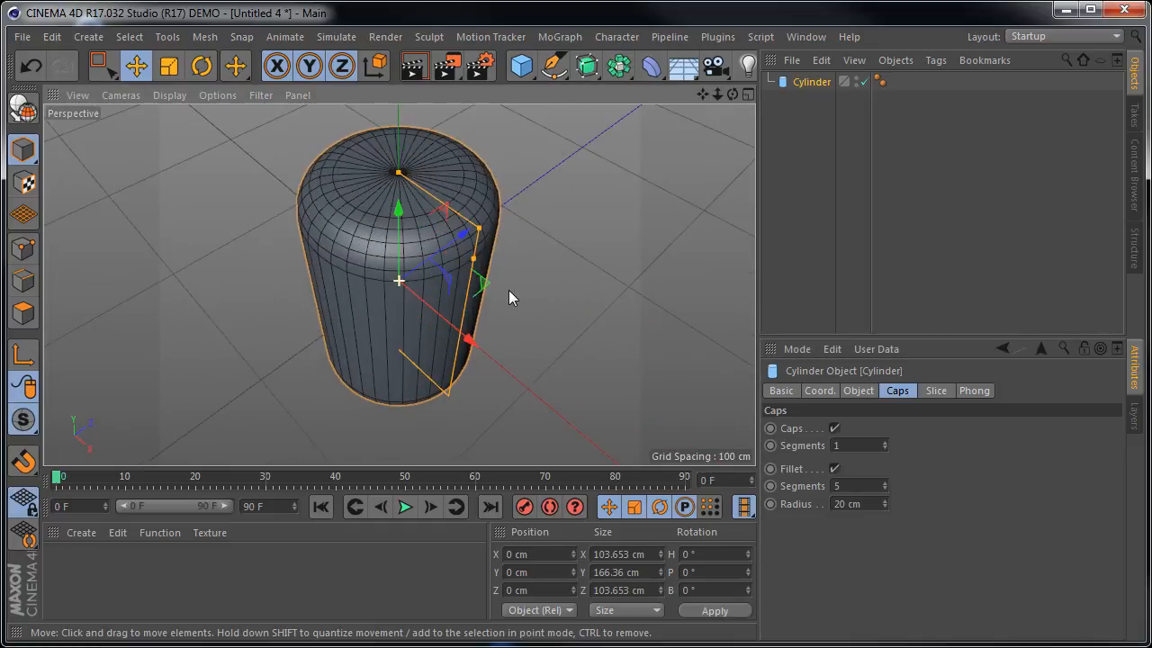
click(939, 393)
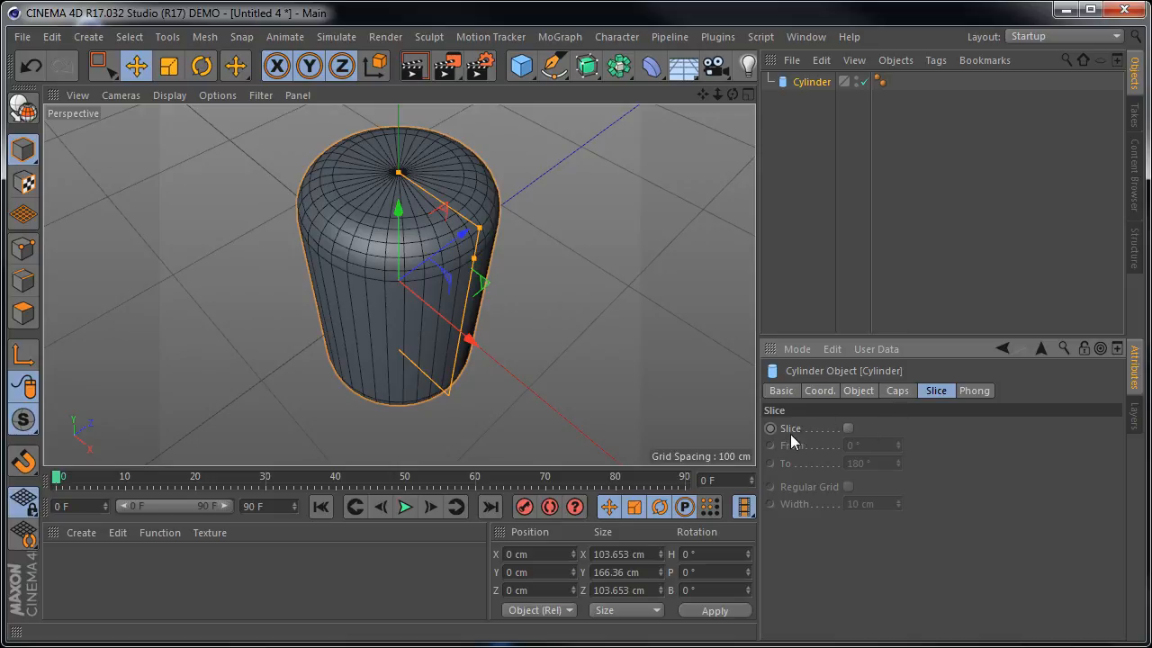
click(902, 391)
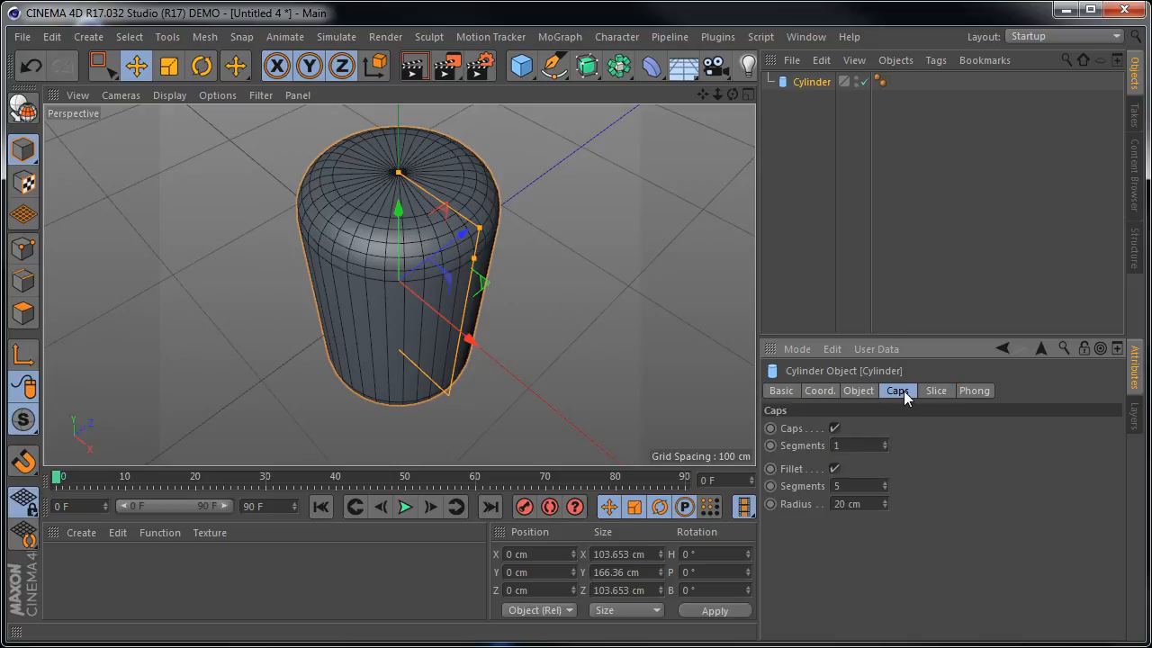
click(835, 468)
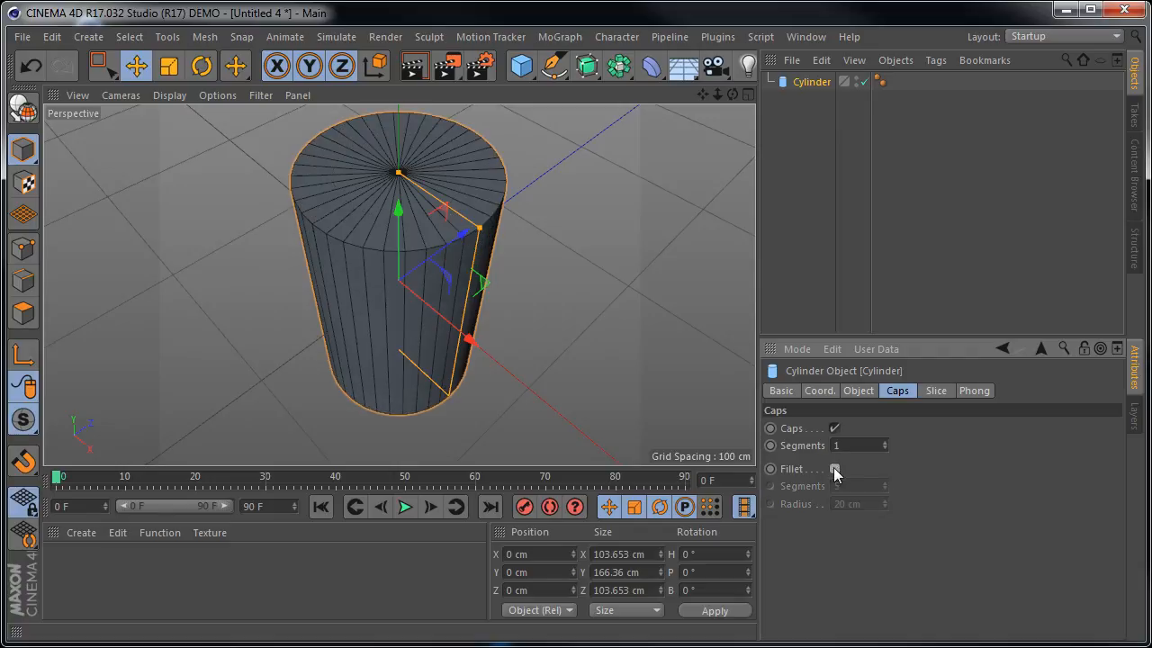
Enable slicing on the Cylinder and set the slice's end angle to 270°
click(940, 394)
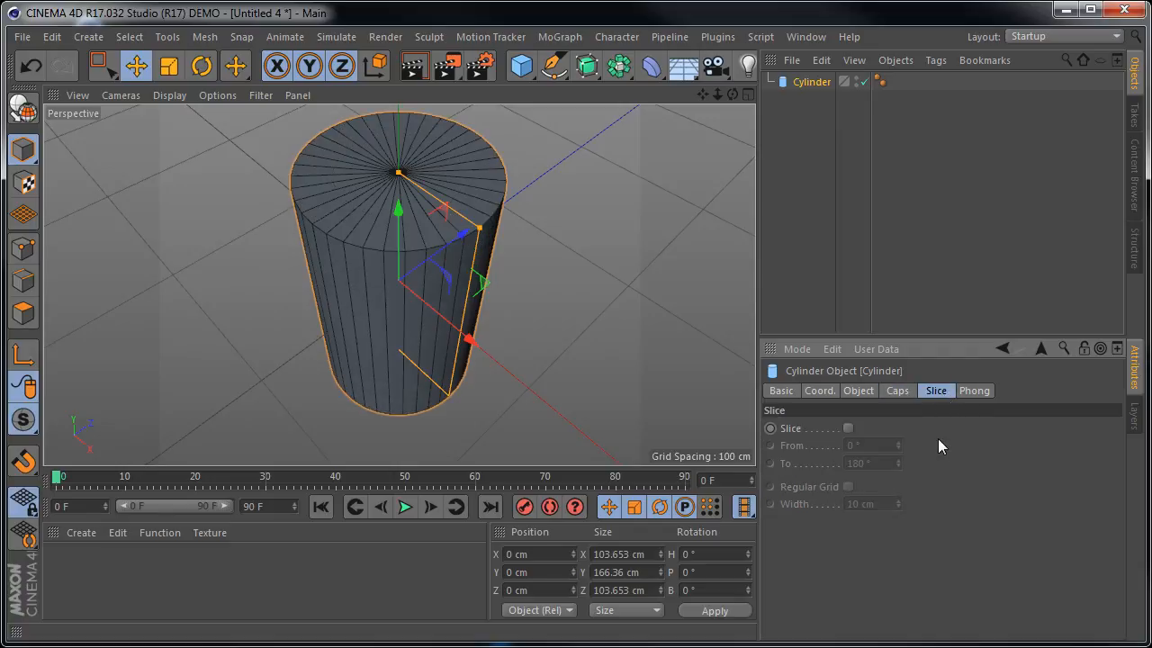
click(848, 428)
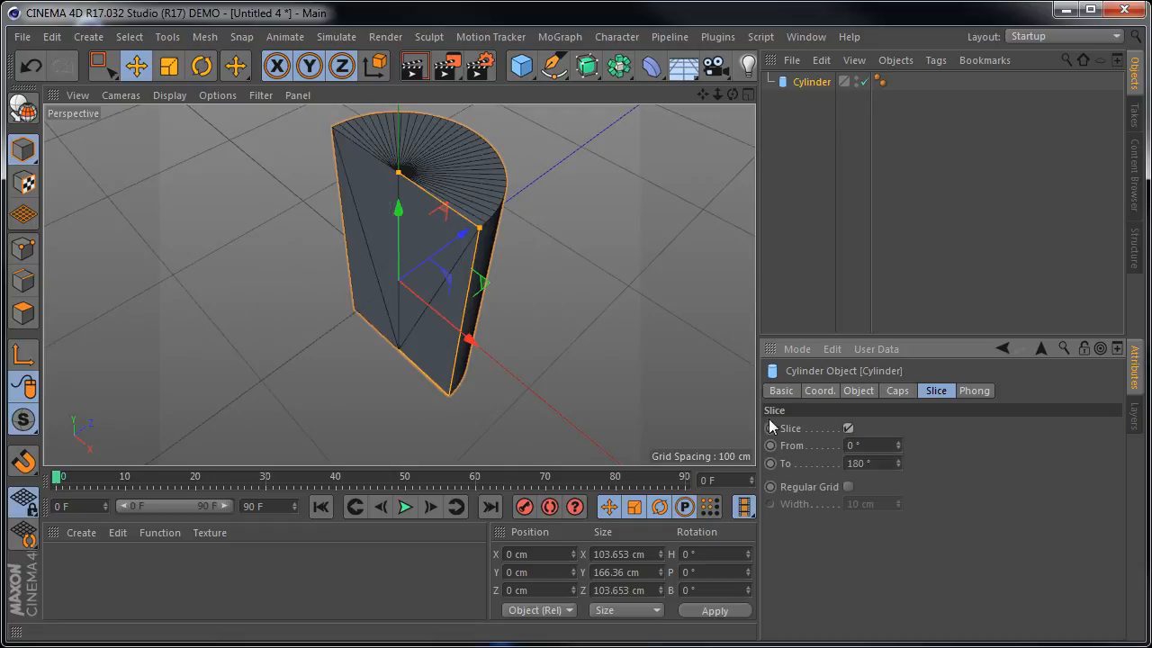
drag(896, 461, 933, 462)
double_click(869, 463)
text(270)
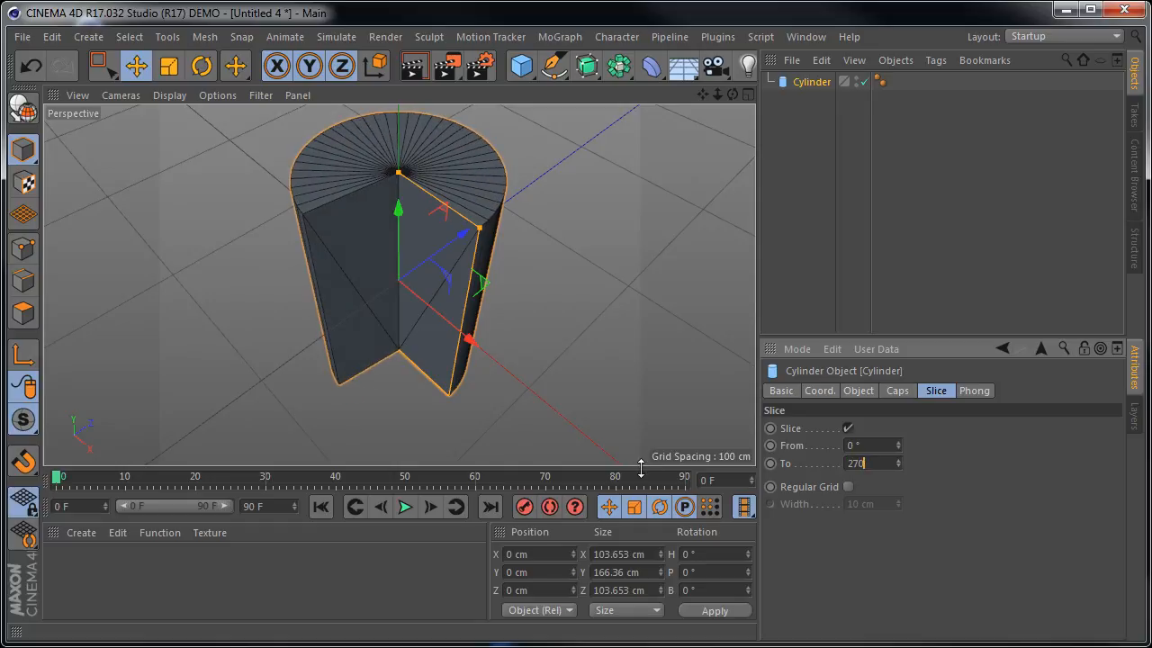
key(Return)
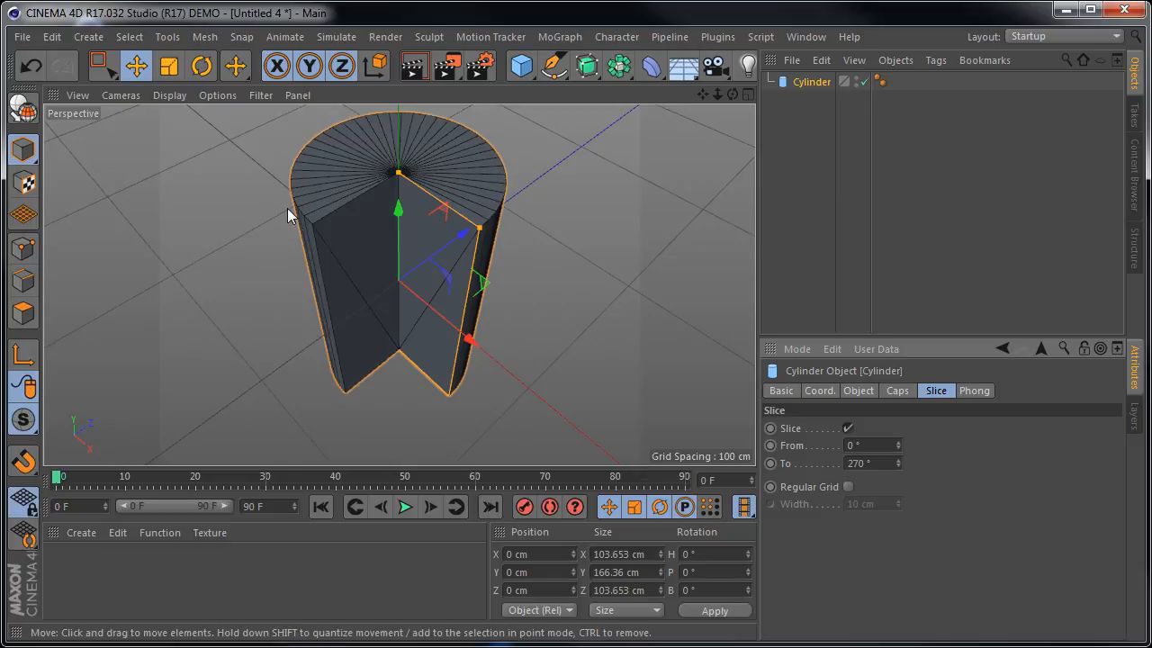
Inspect the sliced Cylinder from several angles and change its slice to run from 30° to 155°
alt+drag(317, 285, 340, 275)
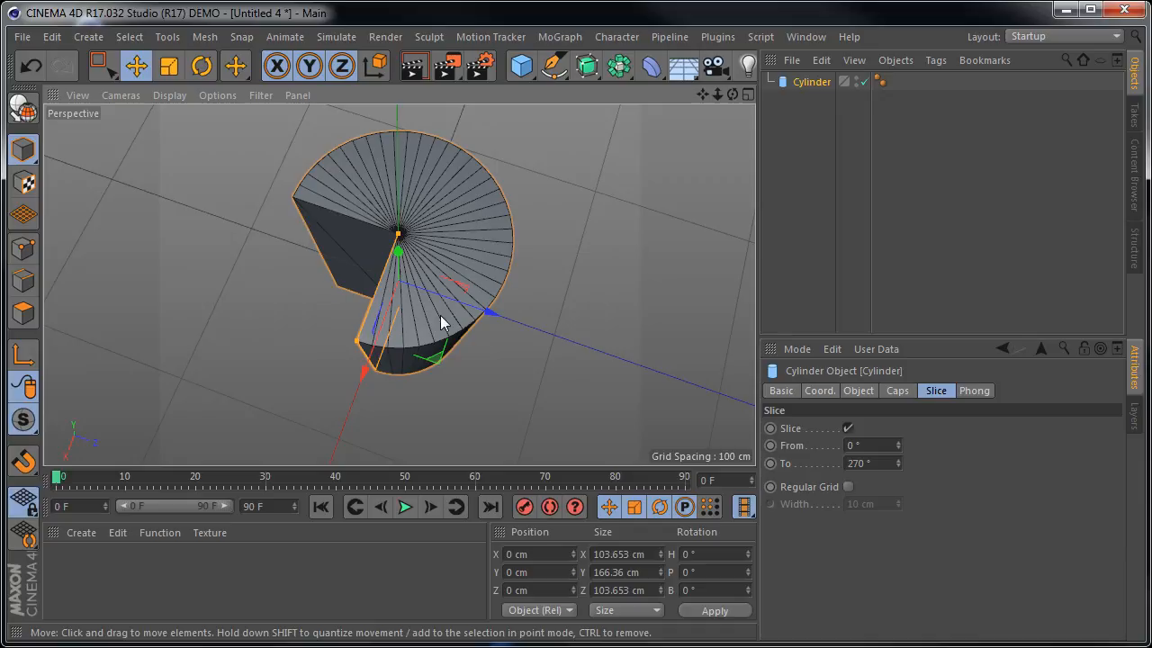
alt+drag(421, 383, 553, 365)
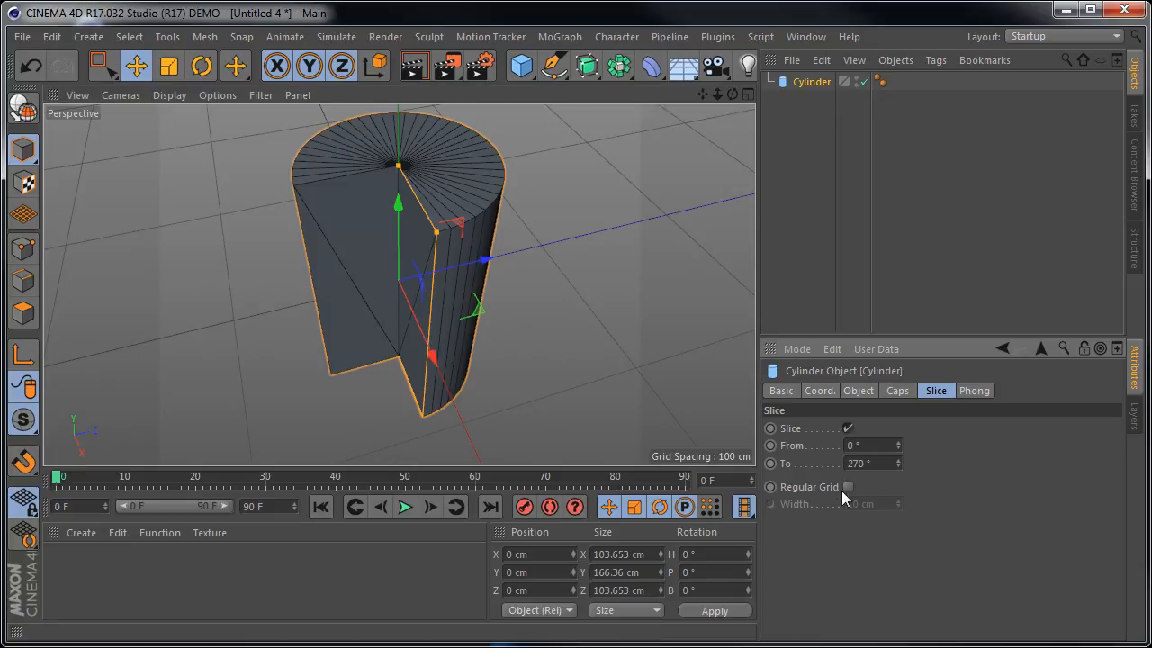
mouse_move(895, 442)
mouse_down()
mouse_move(922, 434)
mouse_move(898, 440)
mouse_move(885, 475)
mouse_move(894, 465)
mouse_up()
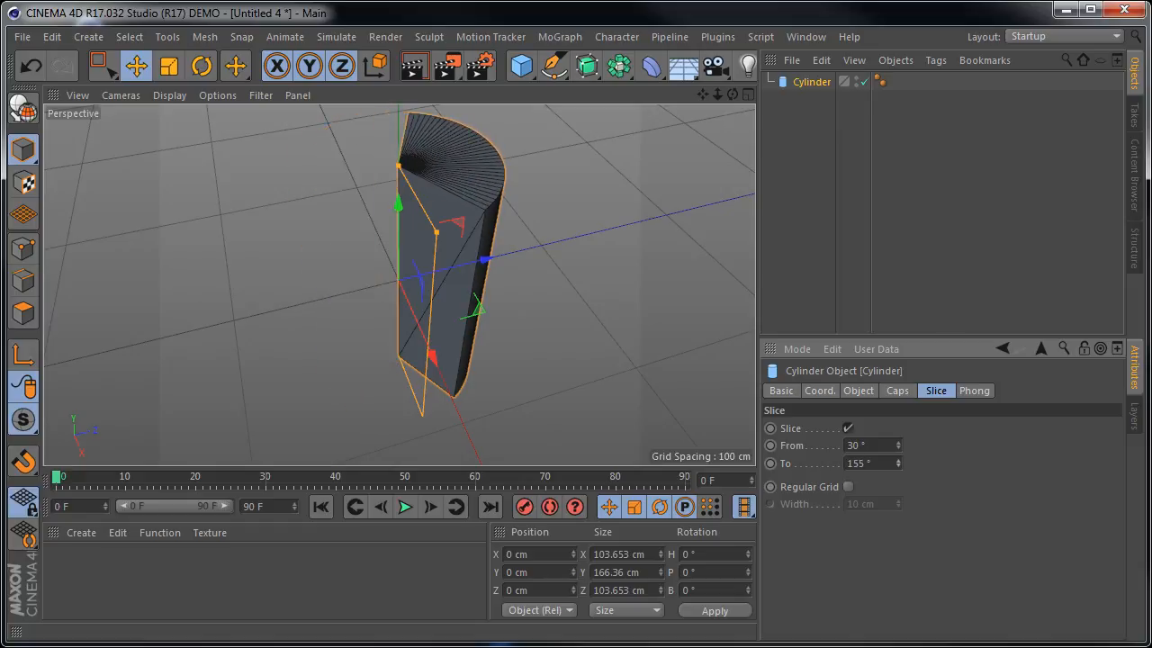
Try a regular grid on the Cylinder's slice surfaces with a width of 10.6 cm, and switch the grid off again
click(849, 486)
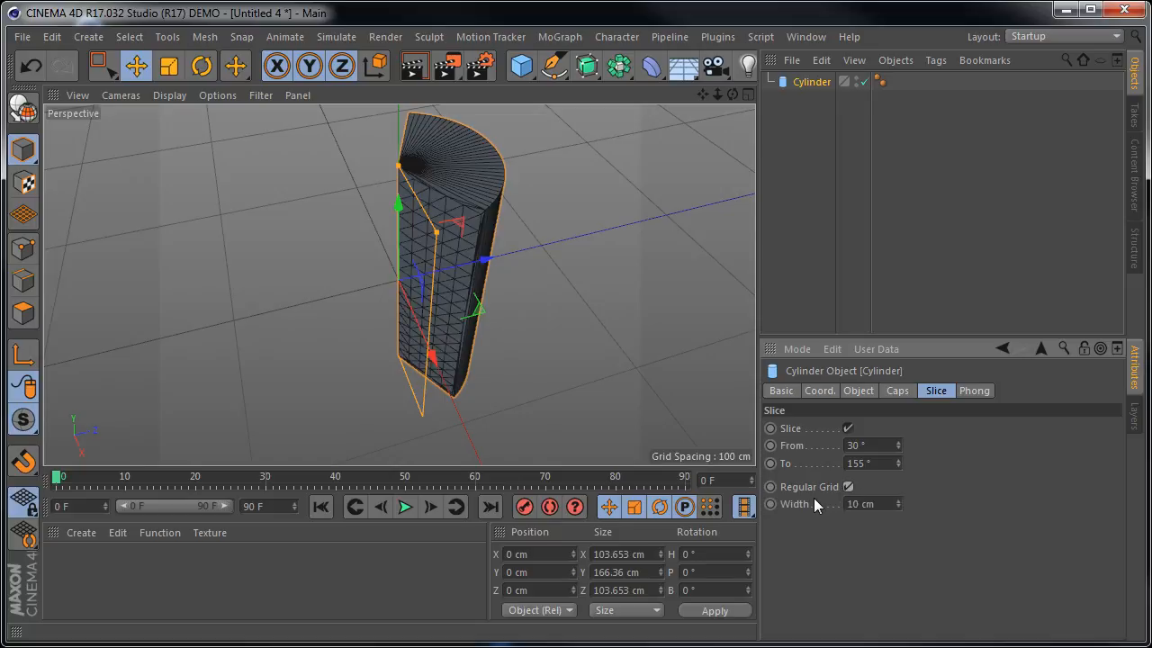
drag(897, 502, 897, 495)
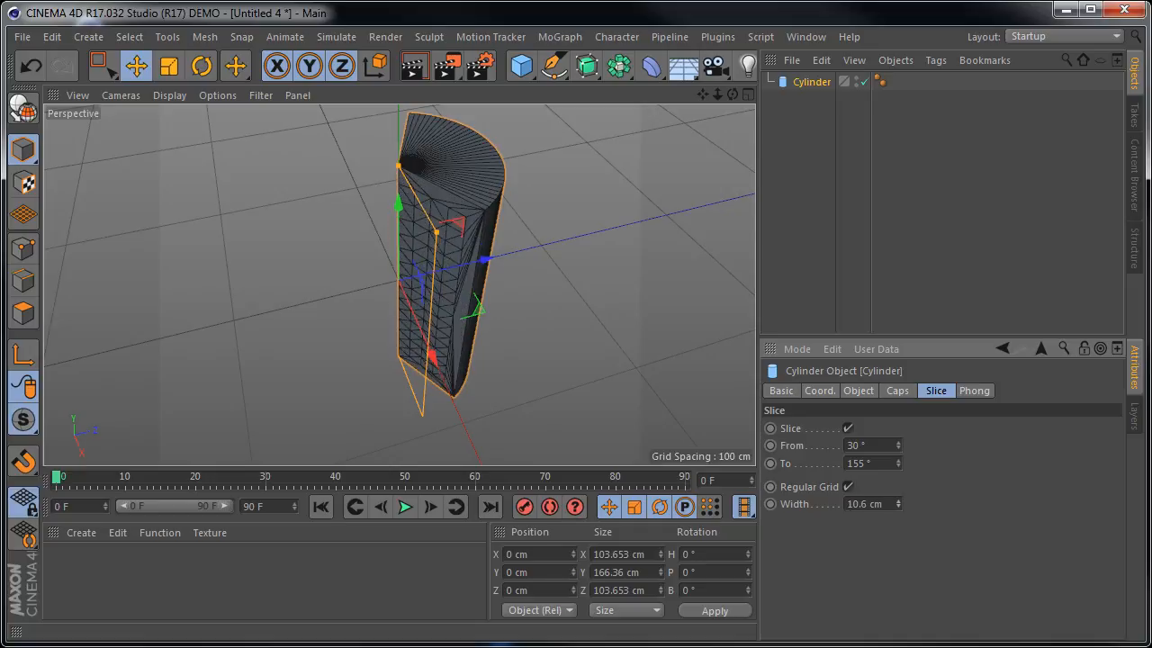
click(848, 485)
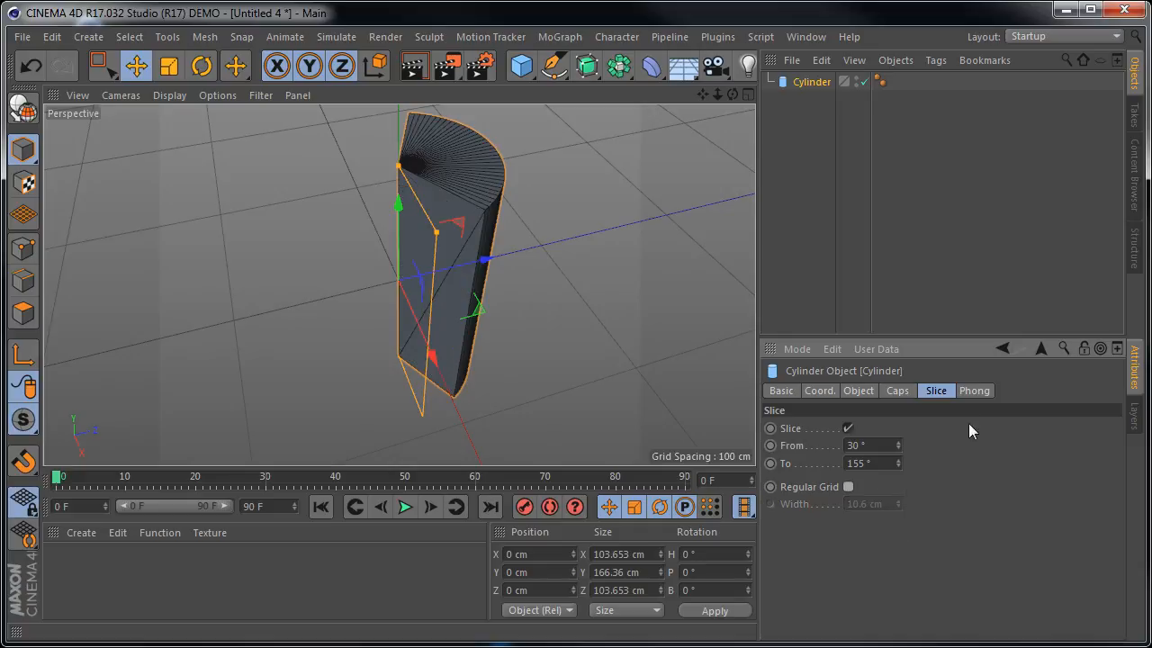
Review the Cylinder's Phong and basic properties, and deselect the Cylinder
click(974, 392)
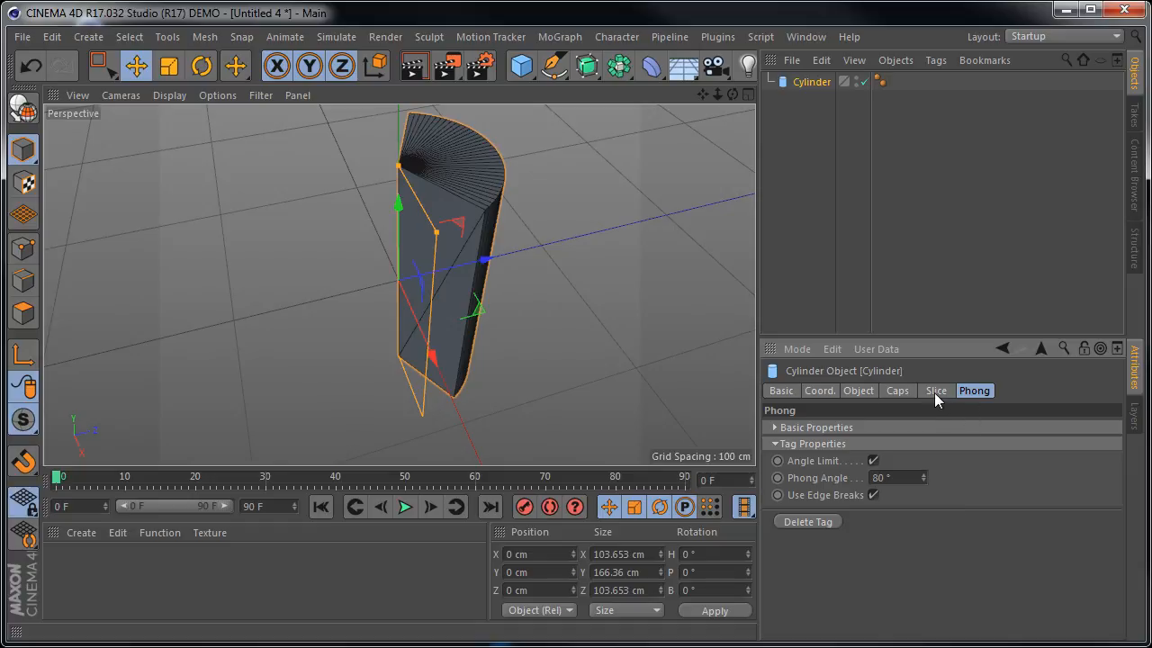
click(790, 393)
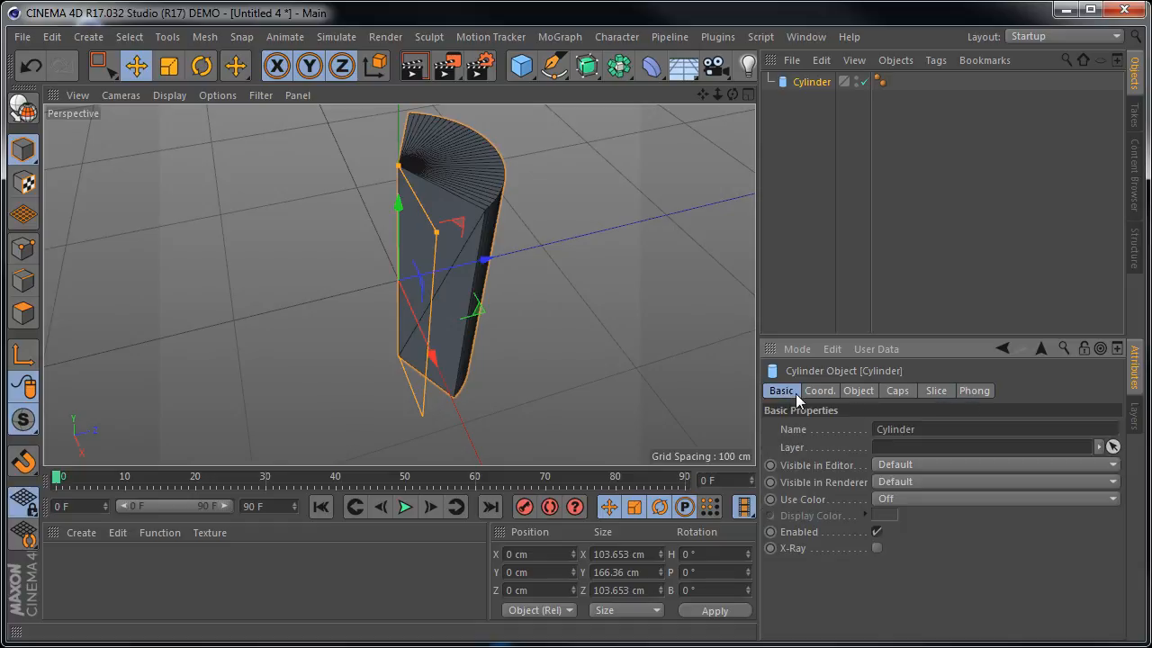
click(885, 243)
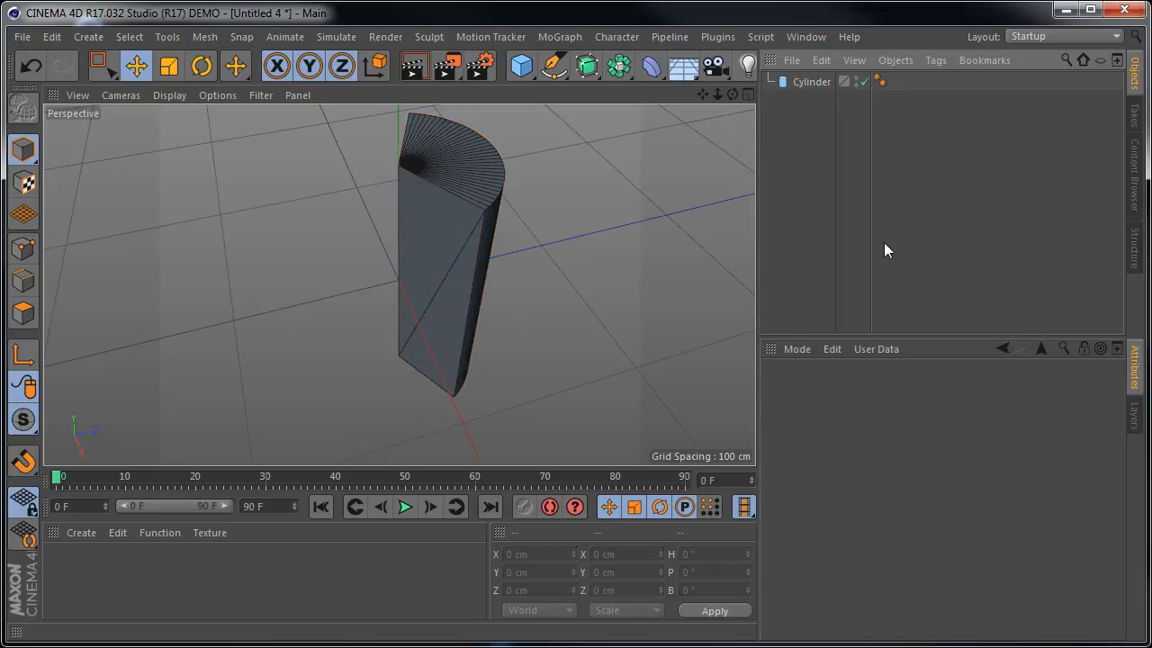